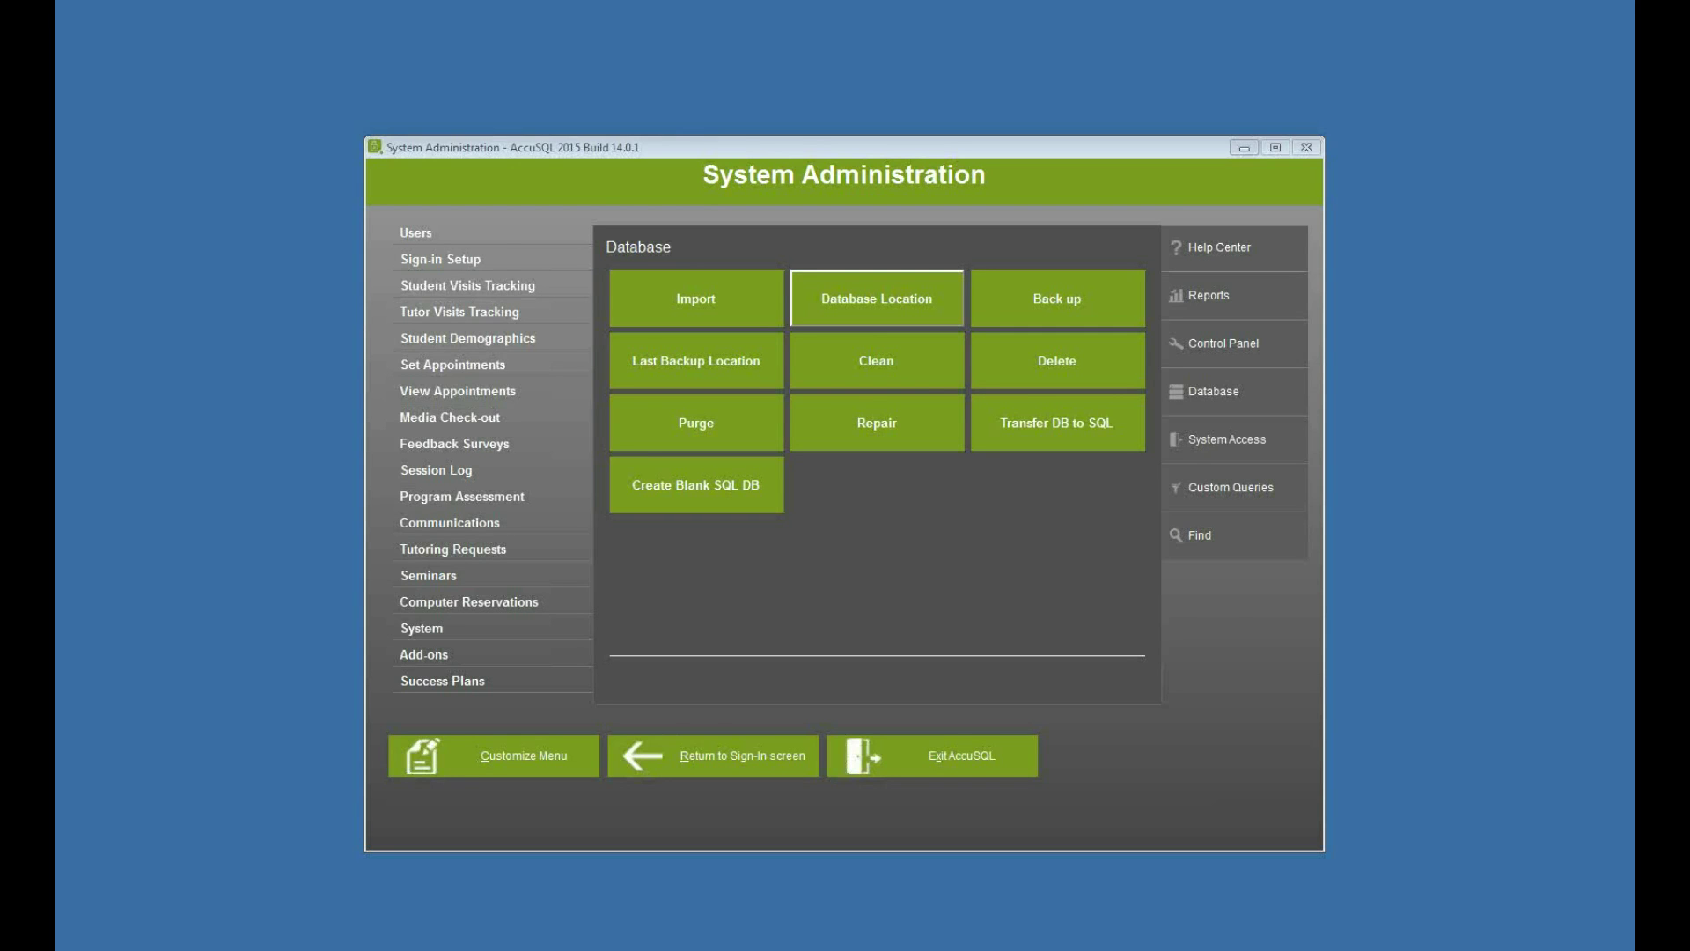
Open the Session Log setup, review the session log rules, and close it
click(523, 480)
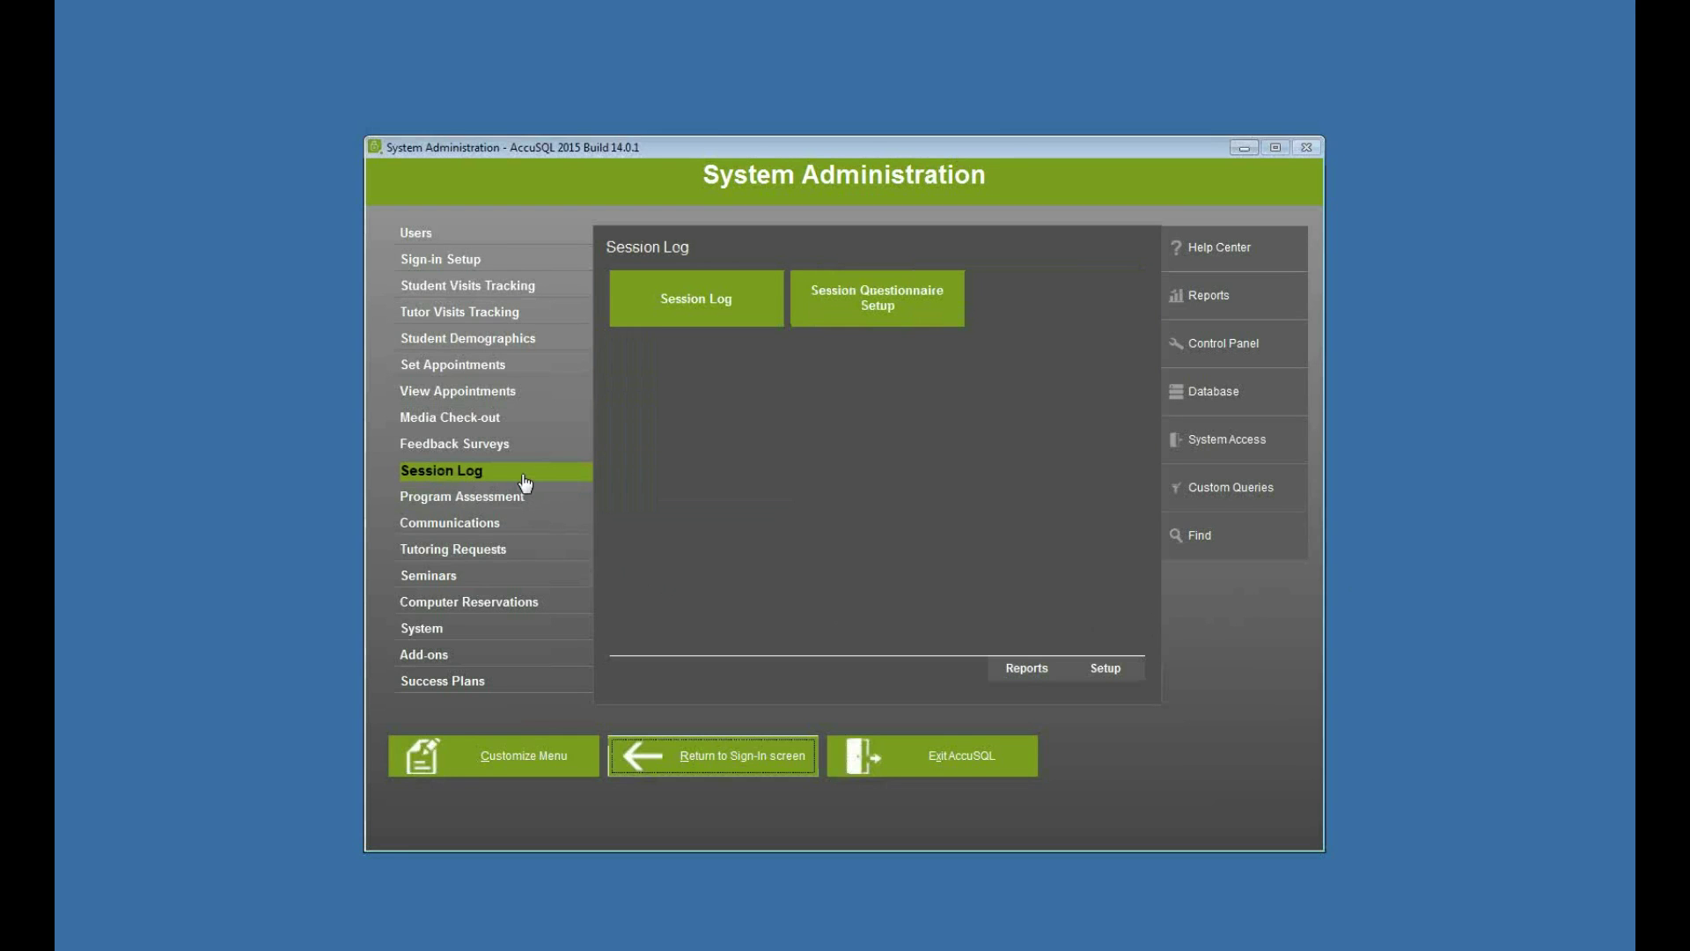
click(1105, 670)
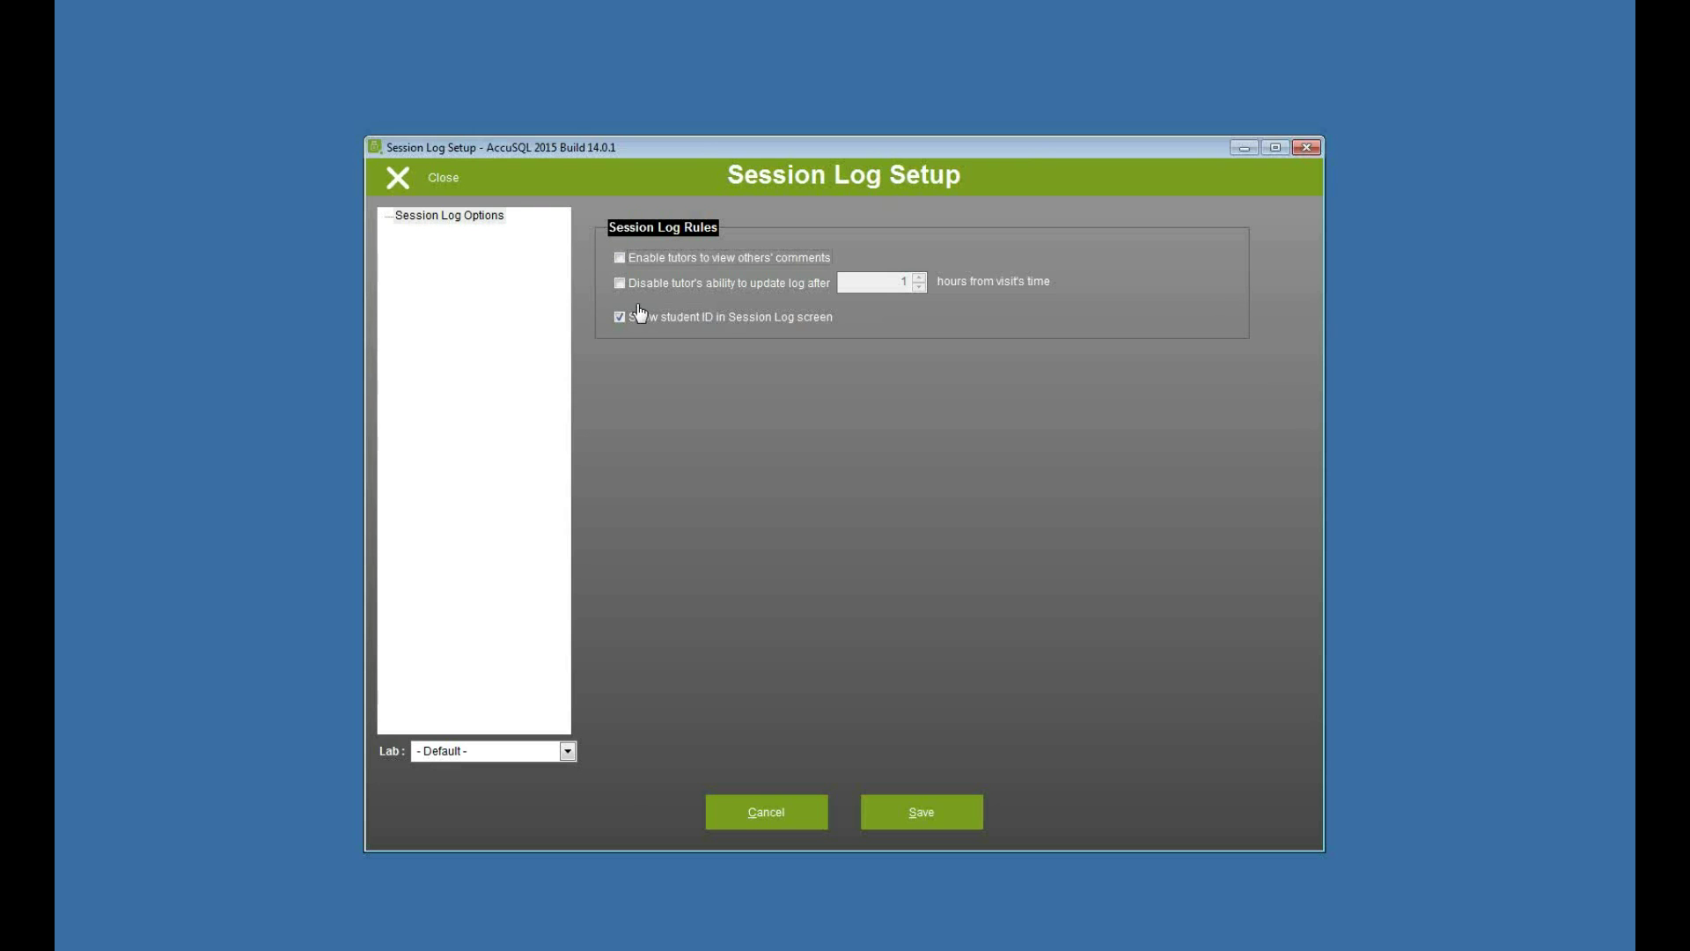
click(443, 178)
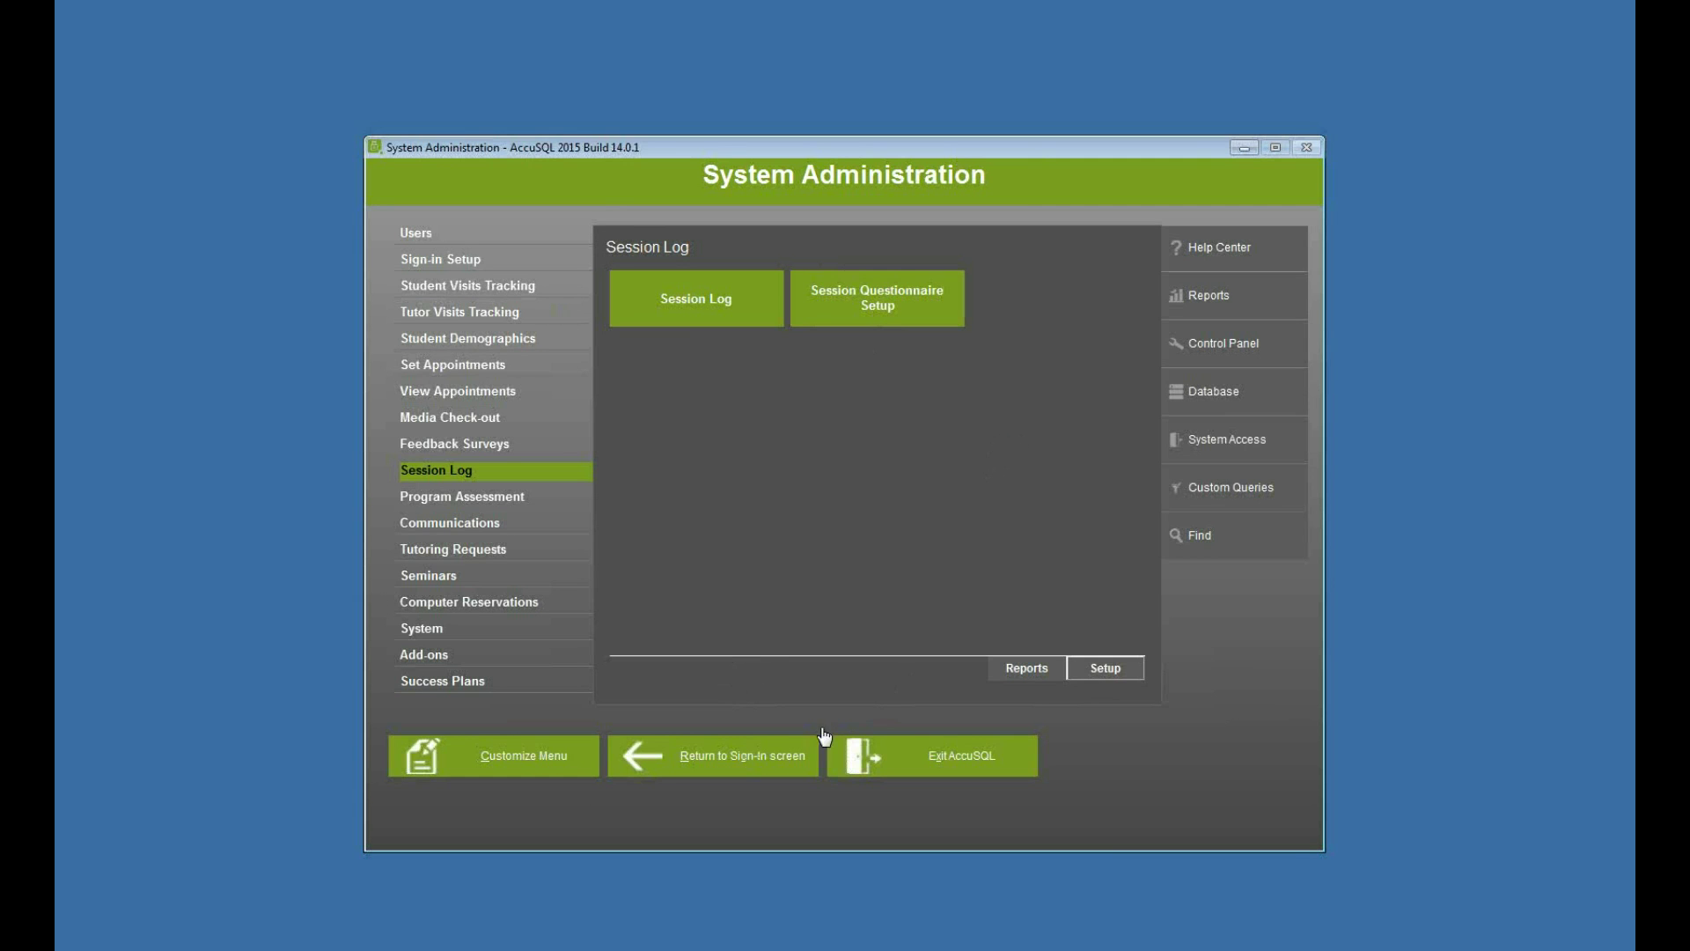
Return to the sign-in screen, enter the student's ID, and choose the Math Classes category with the MAT220 - Calculus activity
click(738, 757)
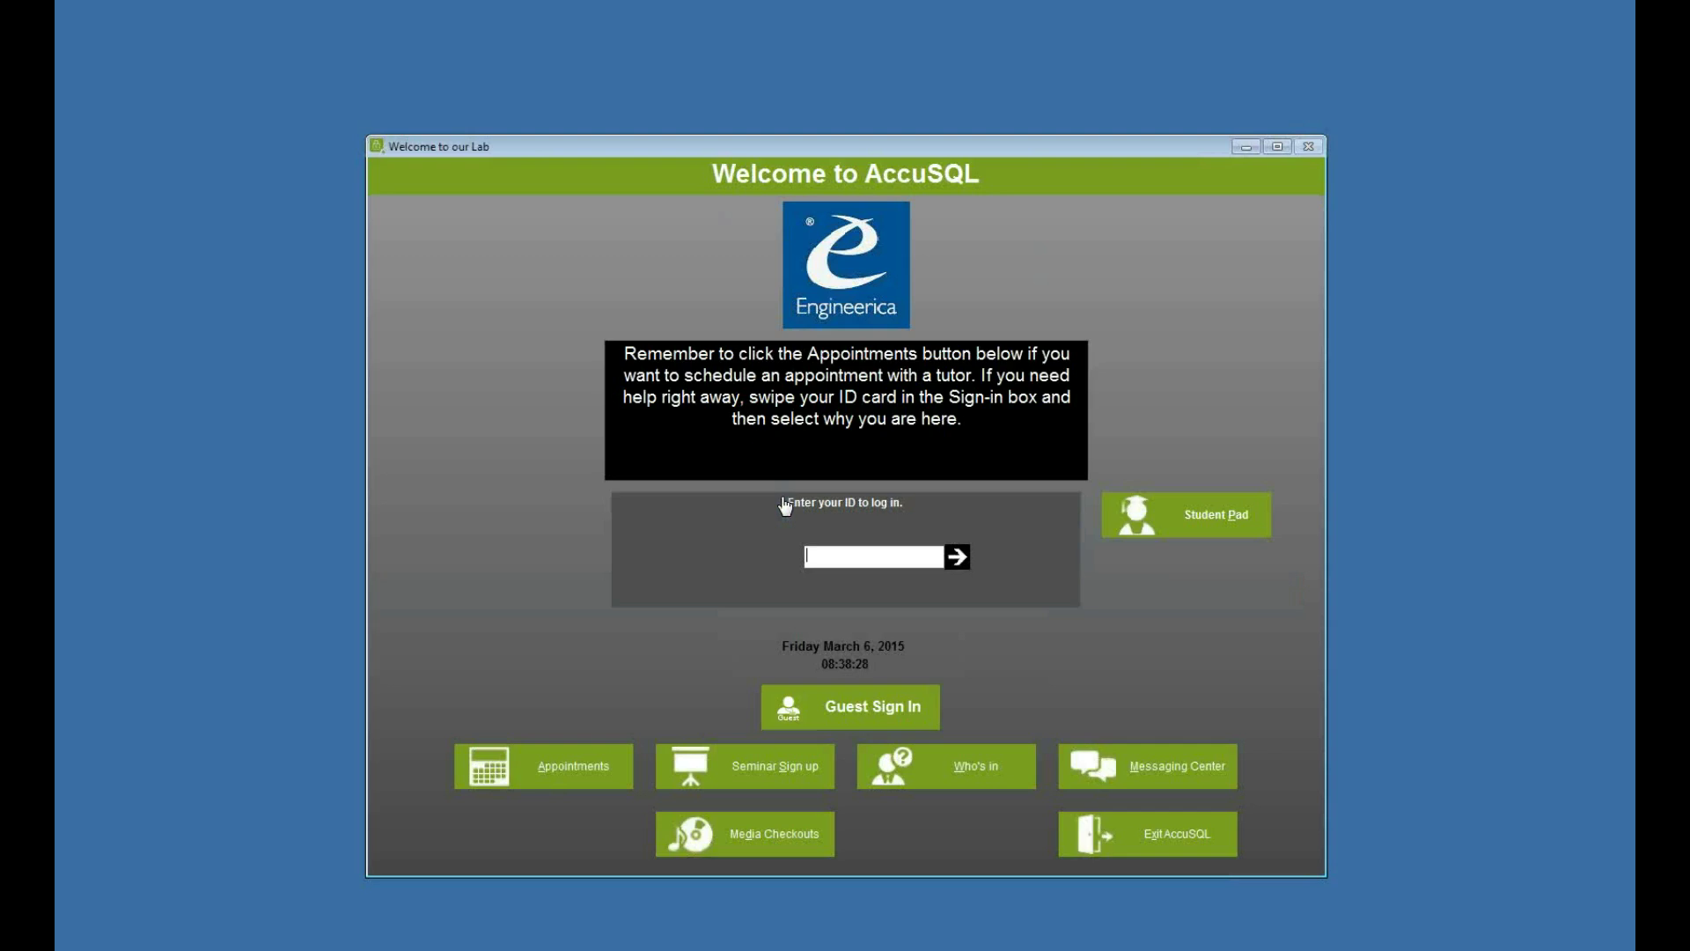
text(999999999)
key(Return)
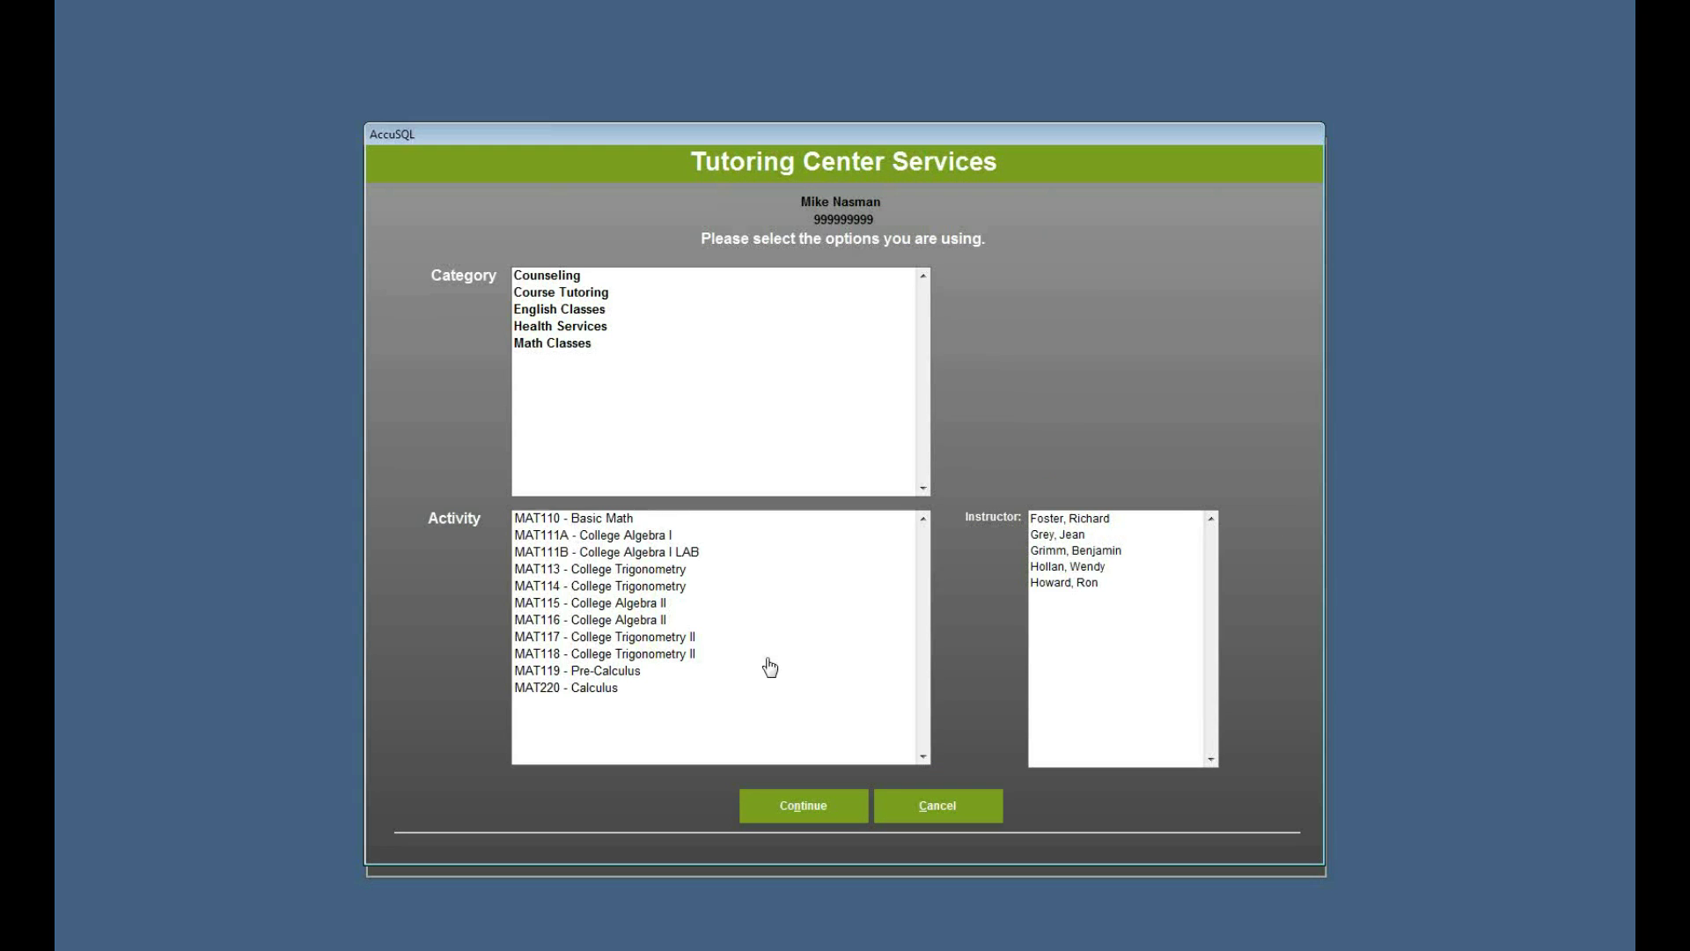
click(580, 345)
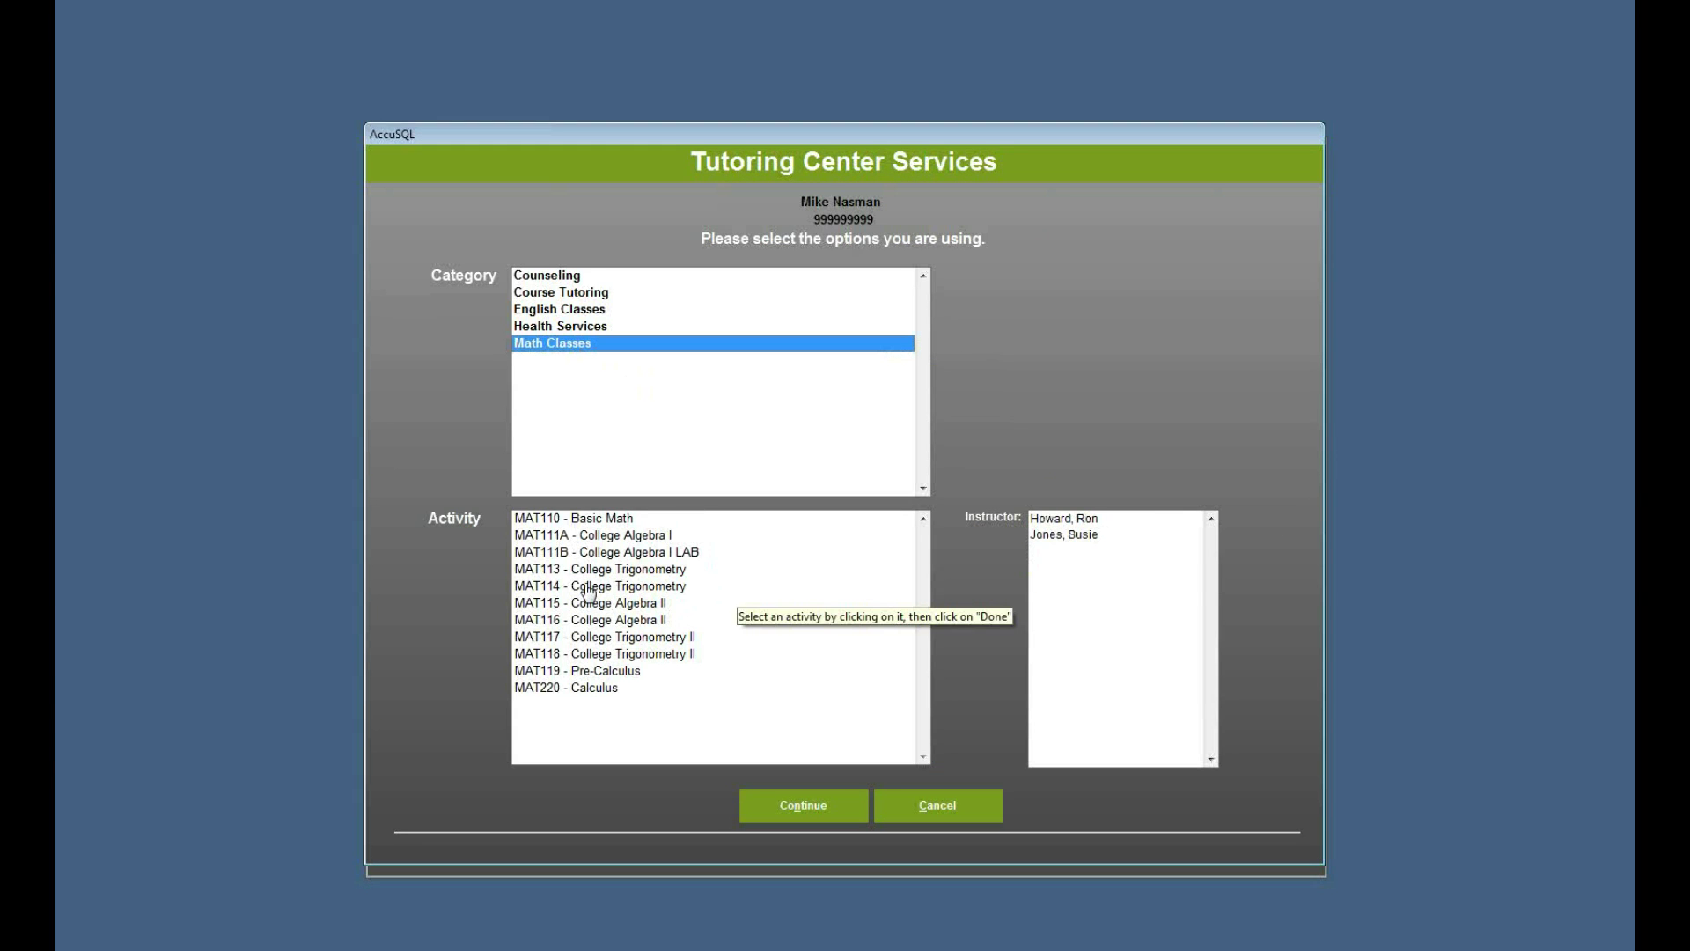
click(598, 690)
click(795, 806)
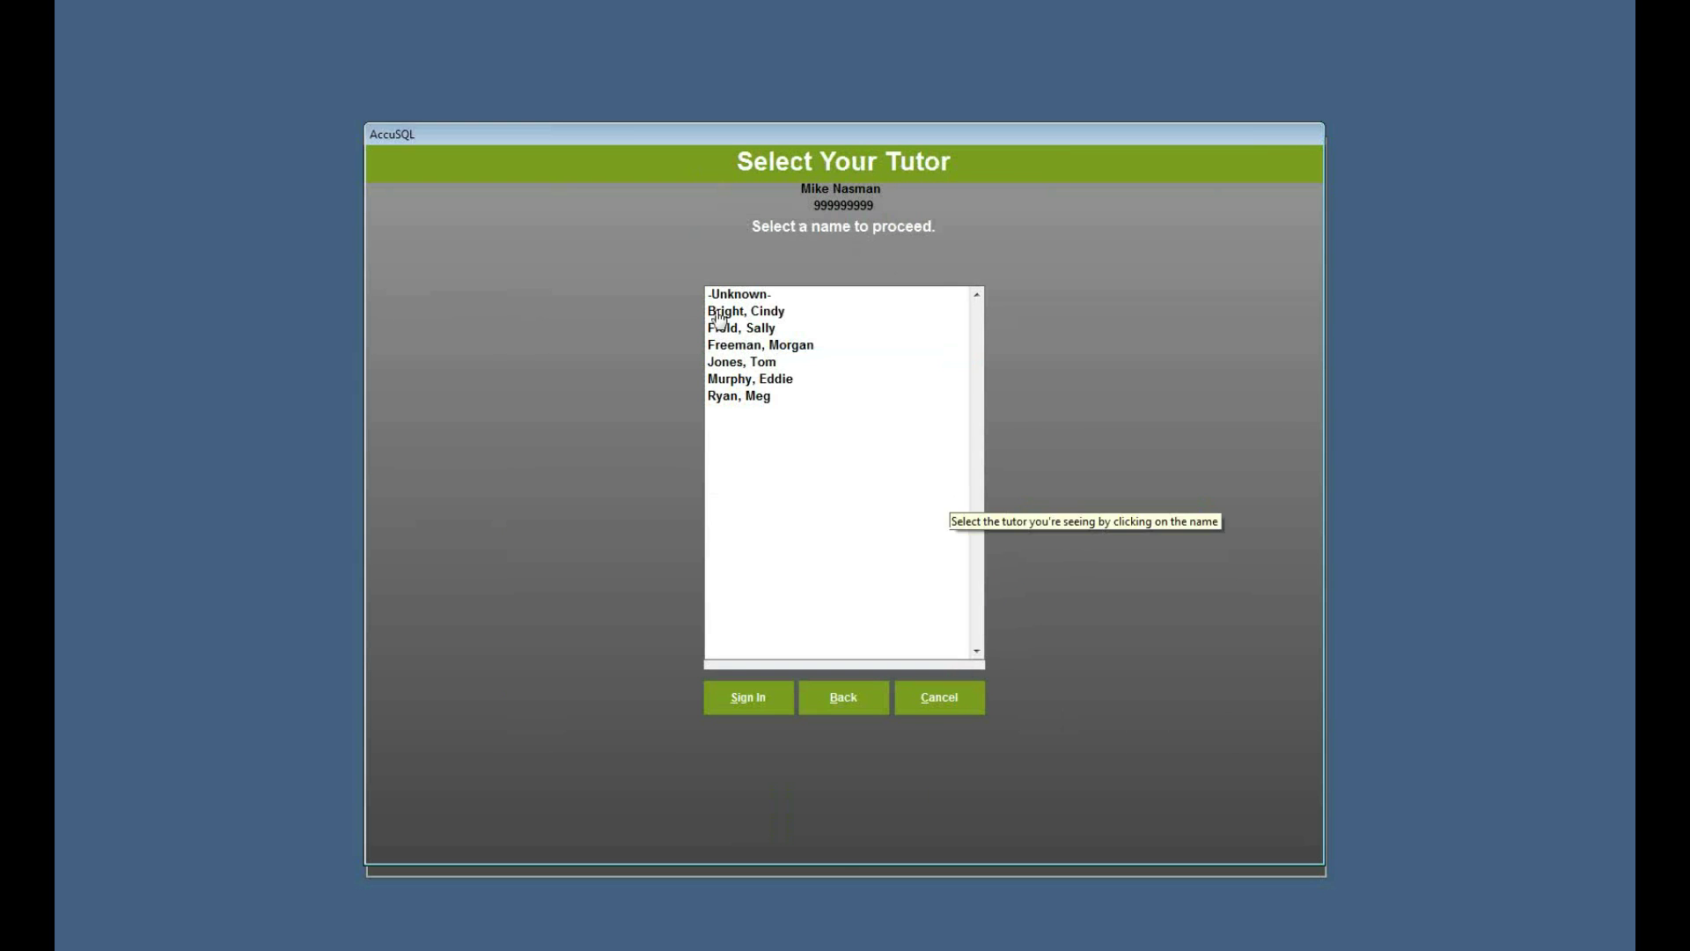
Select the first named tutor, sign the student in, and allow the visit to be reported to the instructor
click(722, 314)
click(763, 697)
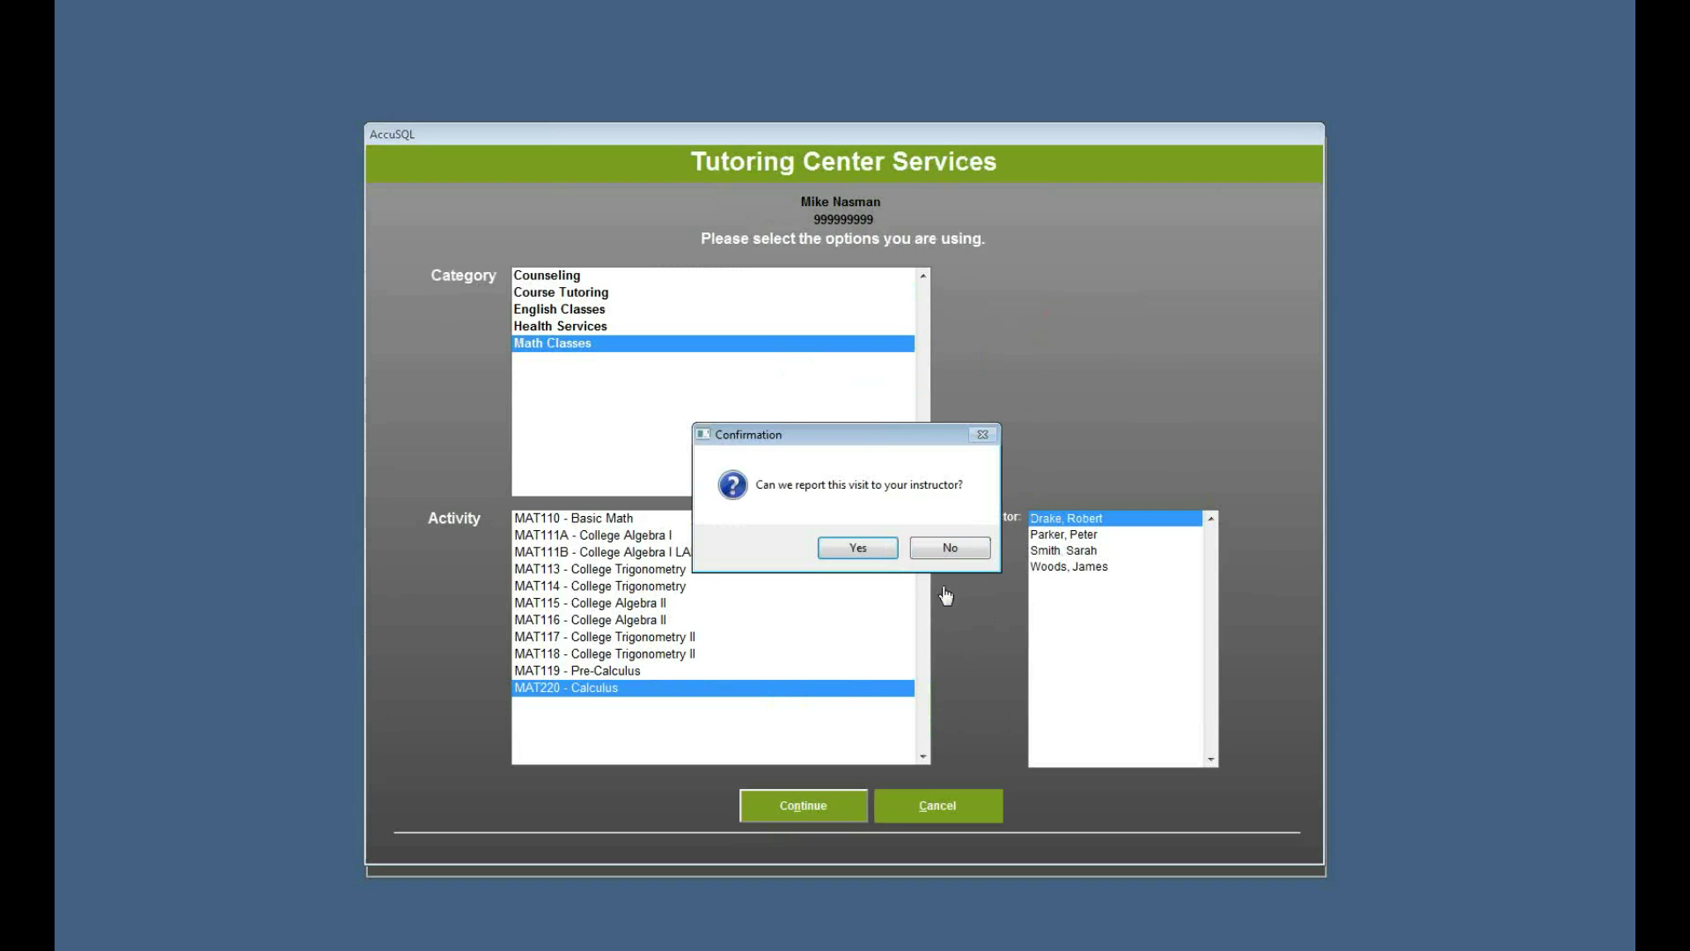
click(861, 549)
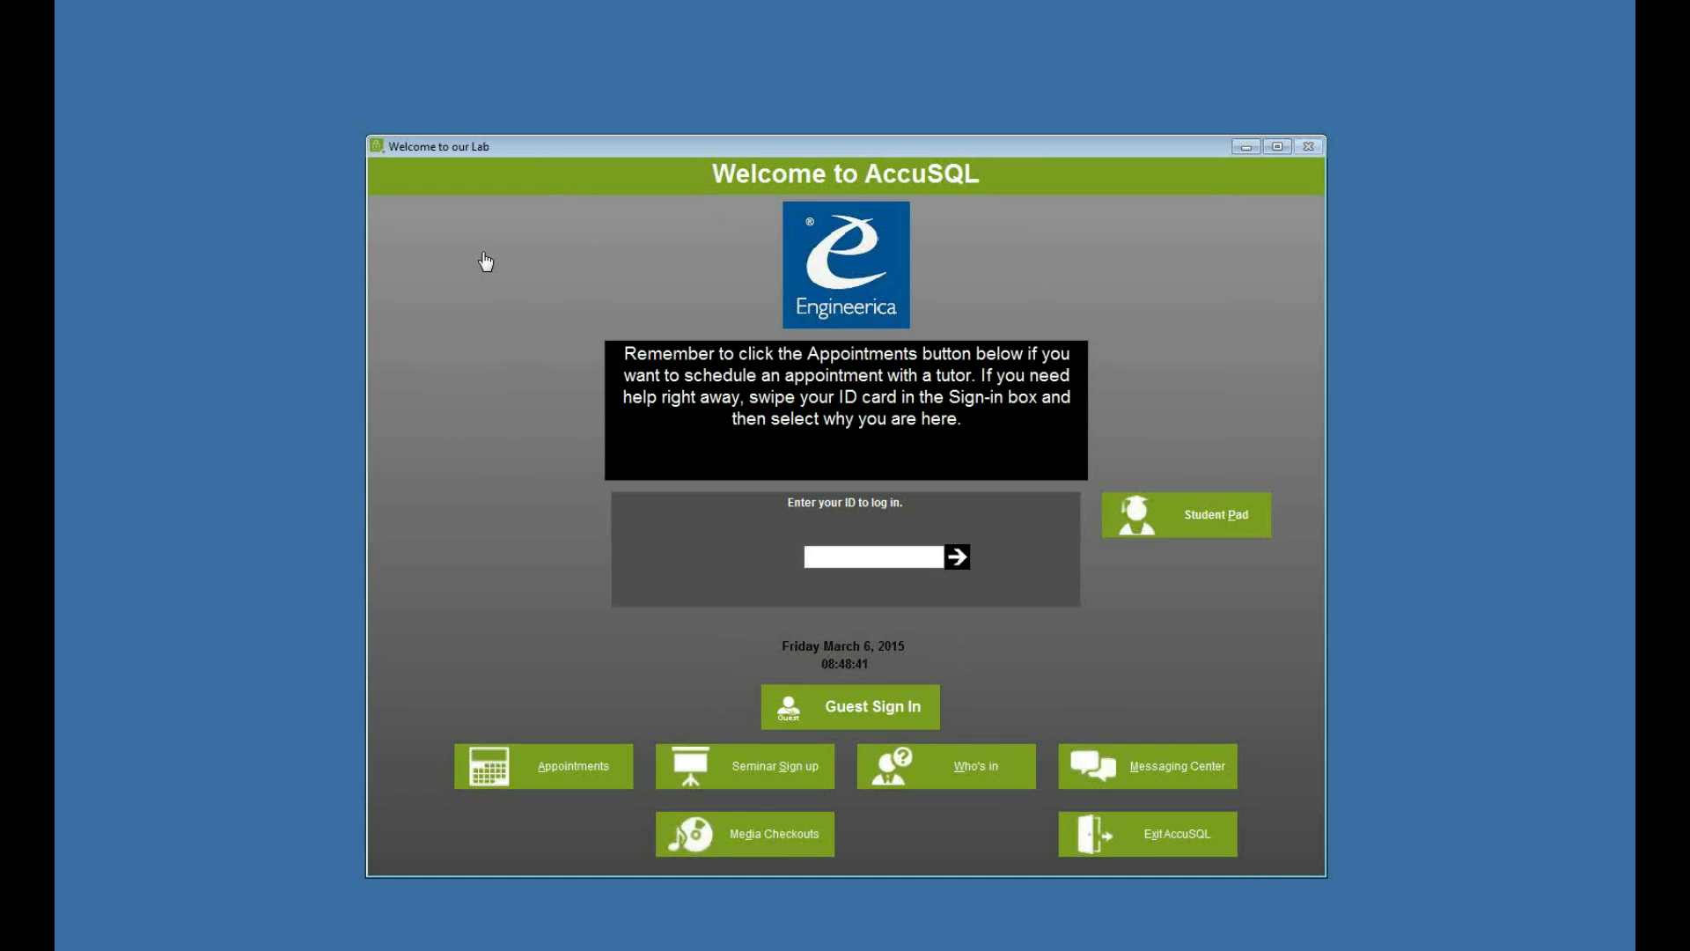
Sign the student out with the student's ID, rate the tutor on the feedback survey, and submit the ratings
text(999999999)
key(Return)
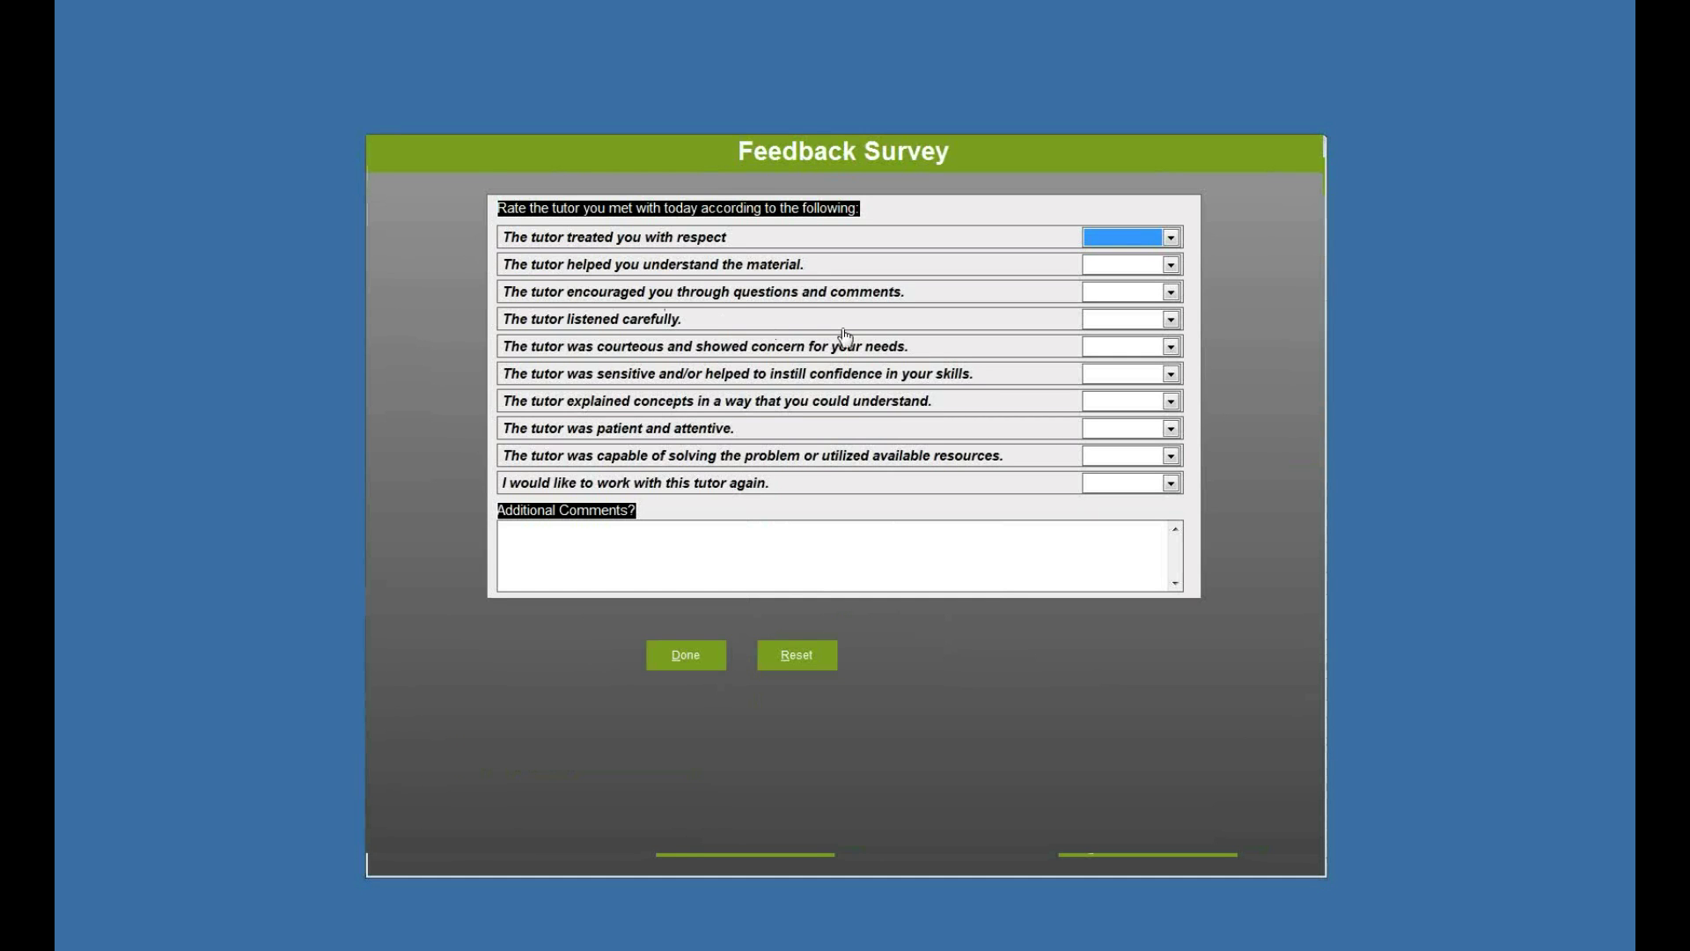
key(Tab)
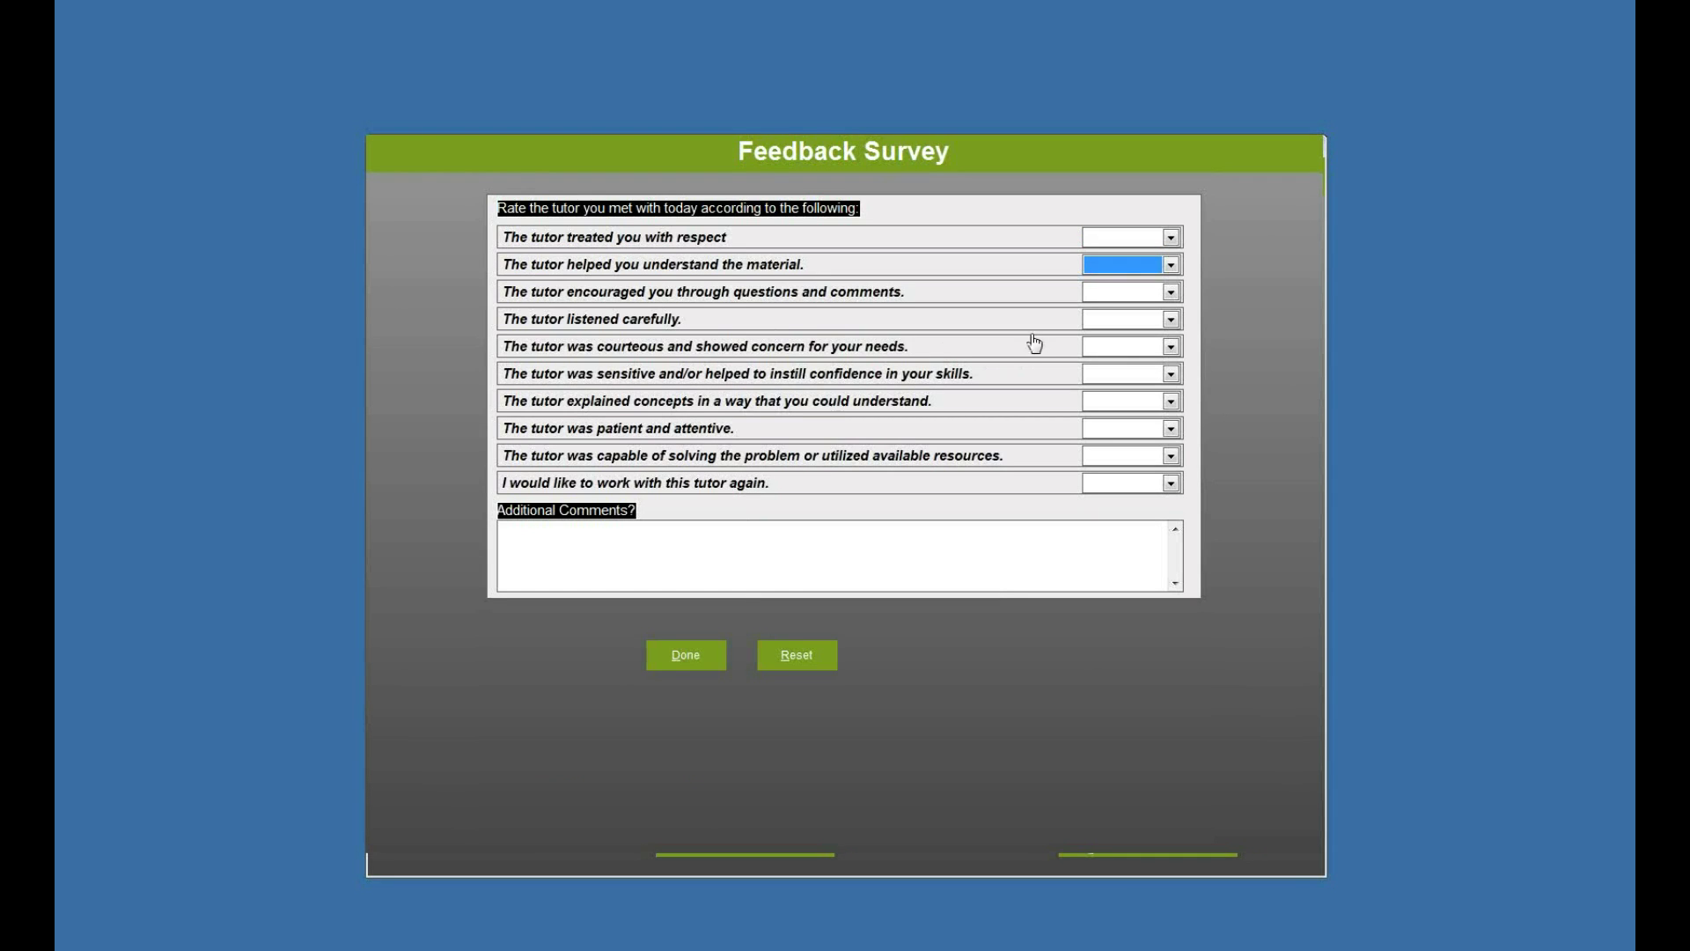
click(1096, 237)
click(1112, 272)
click(1112, 269)
click(1111, 301)
key(Tab)
key(Down)
key(Tab)
key(Down)
key(Down)
key(Tab)
key(Down)
click(683, 661)
Answer Agree to the services survey's prompt service, friendly staff and tutor listening statements, and submit the survey
click(1131, 246)
click(1129, 274)
click(1131, 266)
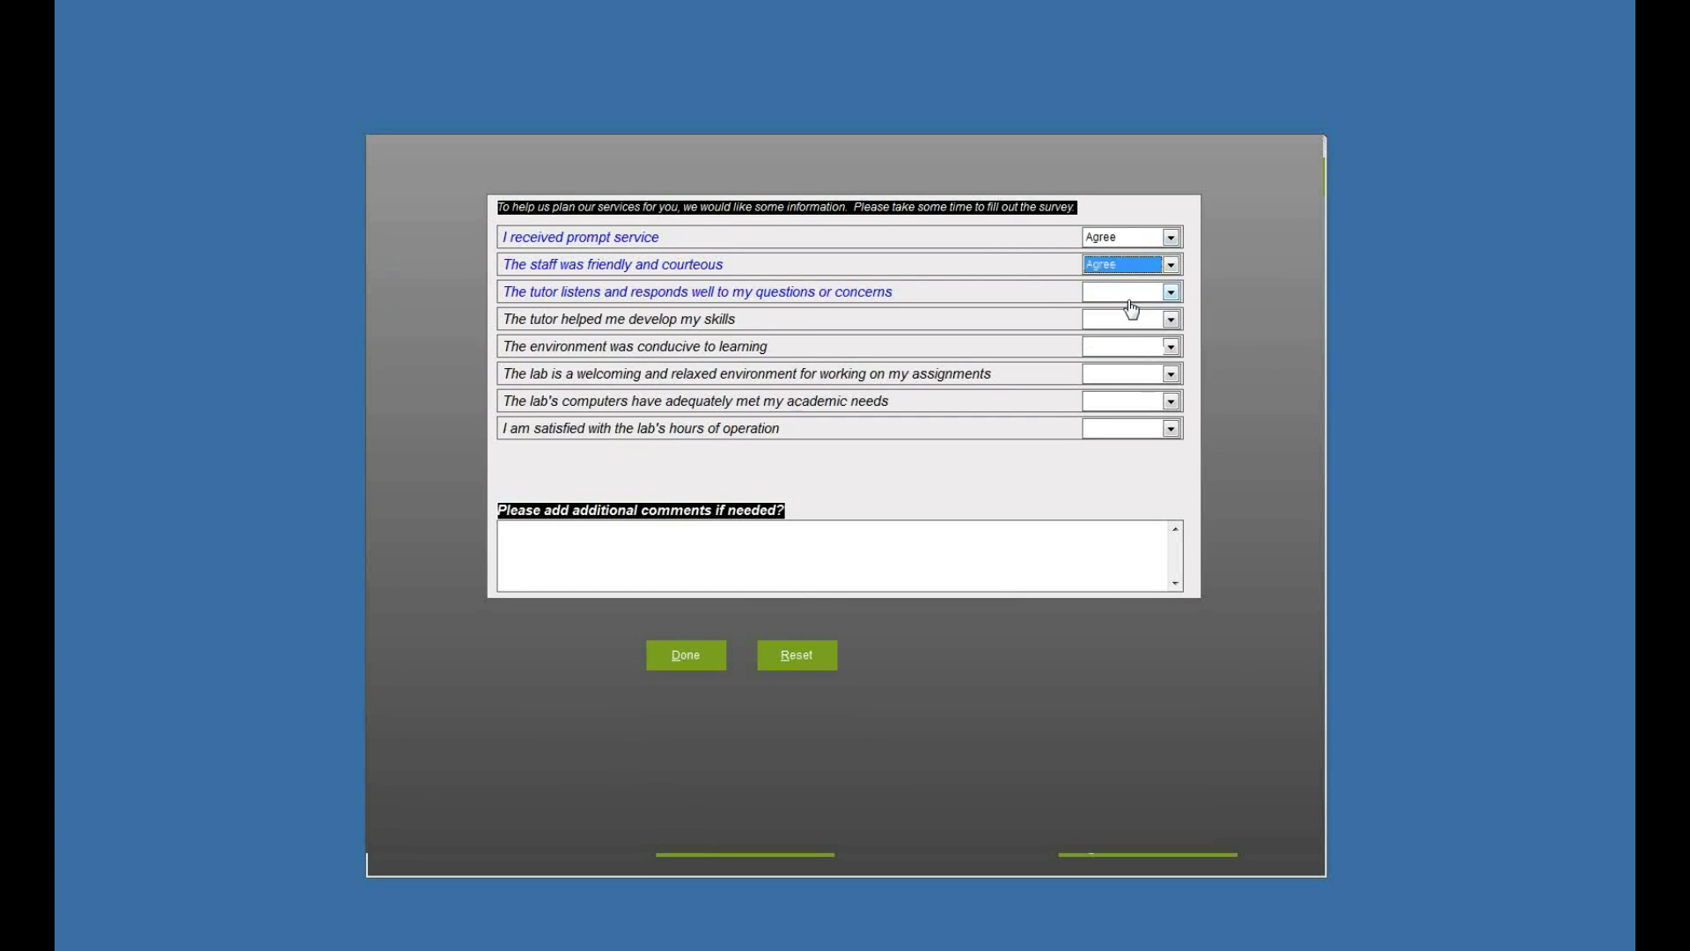
click(1132, 303)
click(1128, 292)
click(1123, 326)
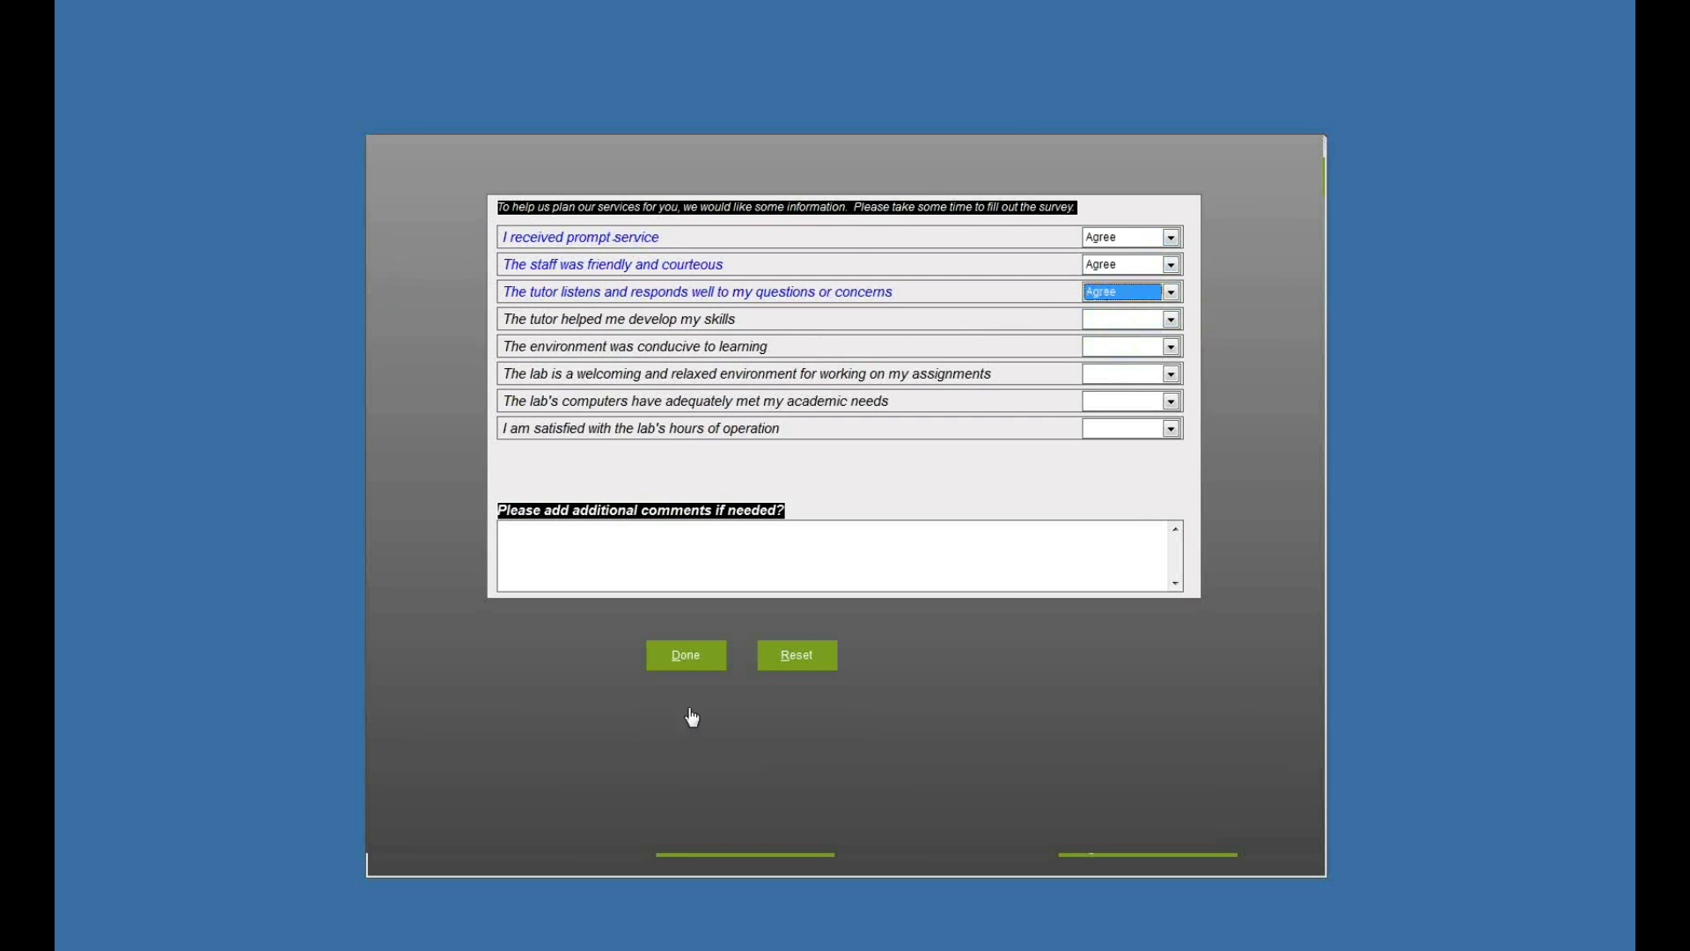
click(684, 659)
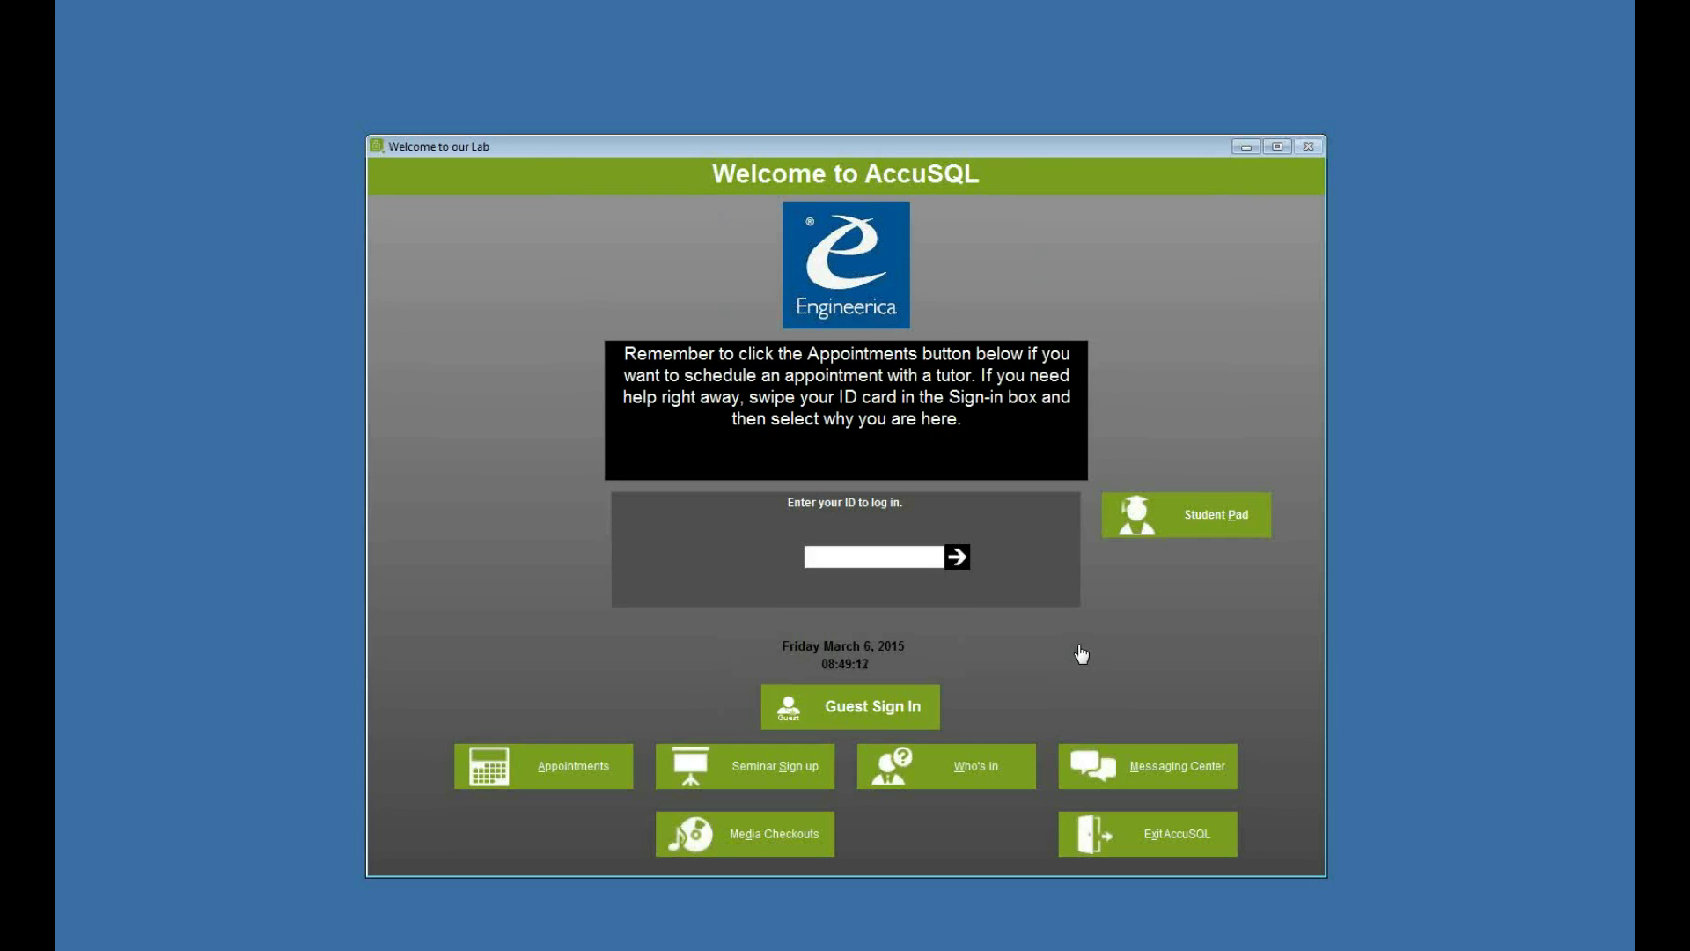
Log in with the tutor's ID and open the Session Log
text(00055555)
key(Return)
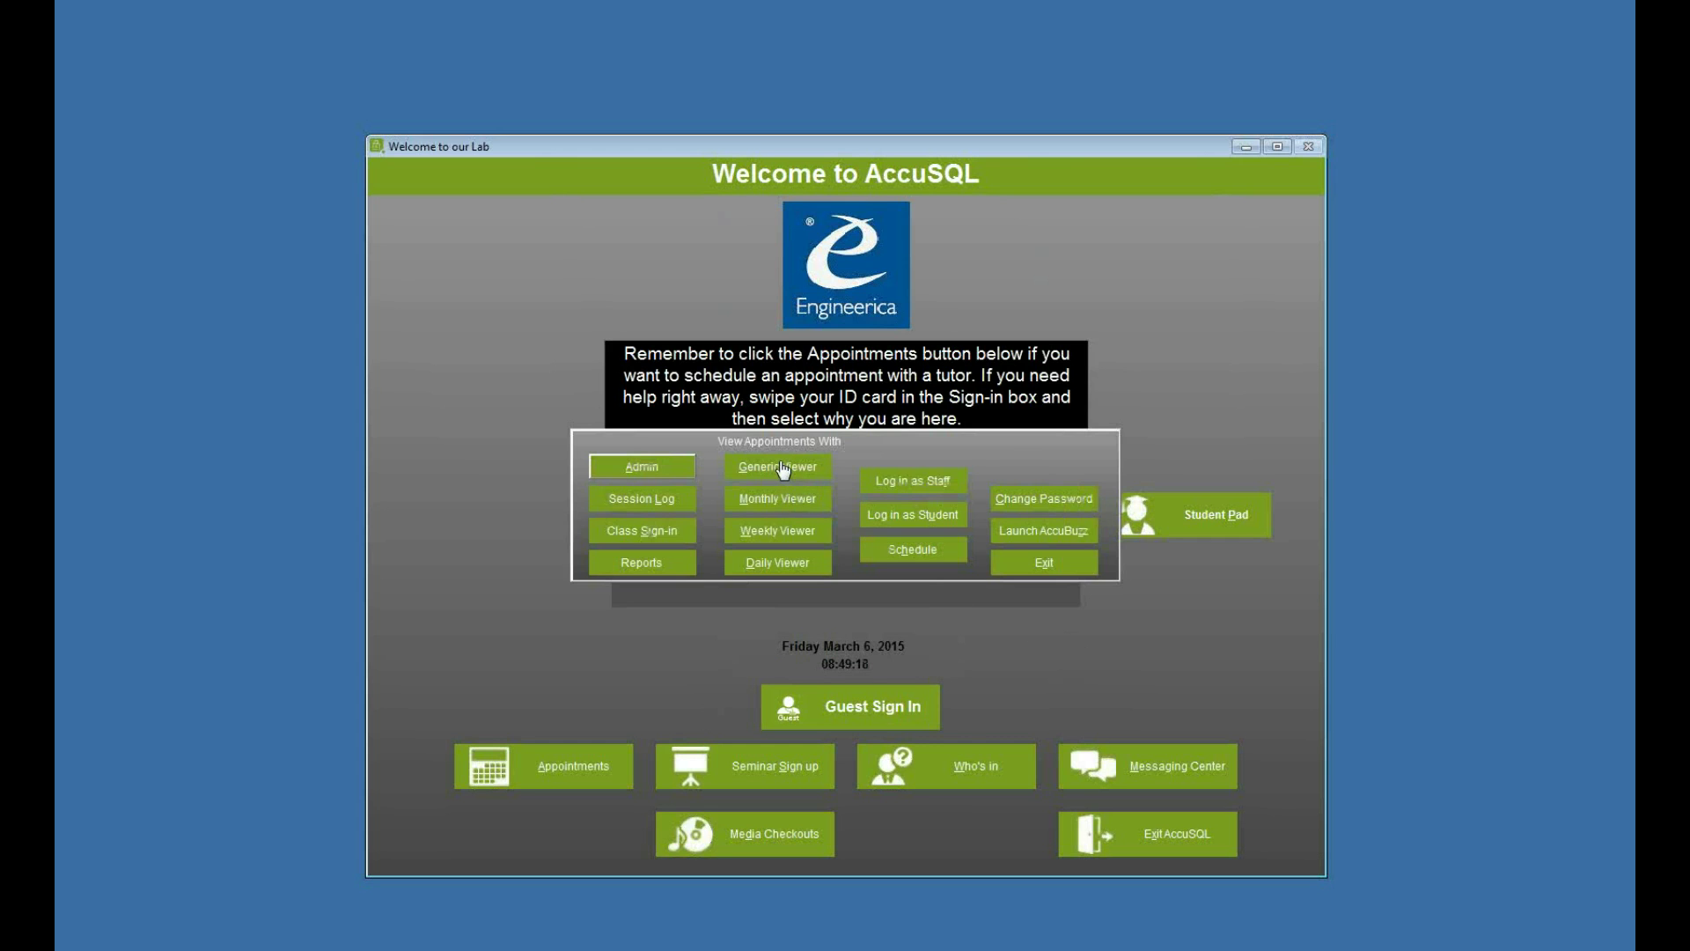
click(624, 509)
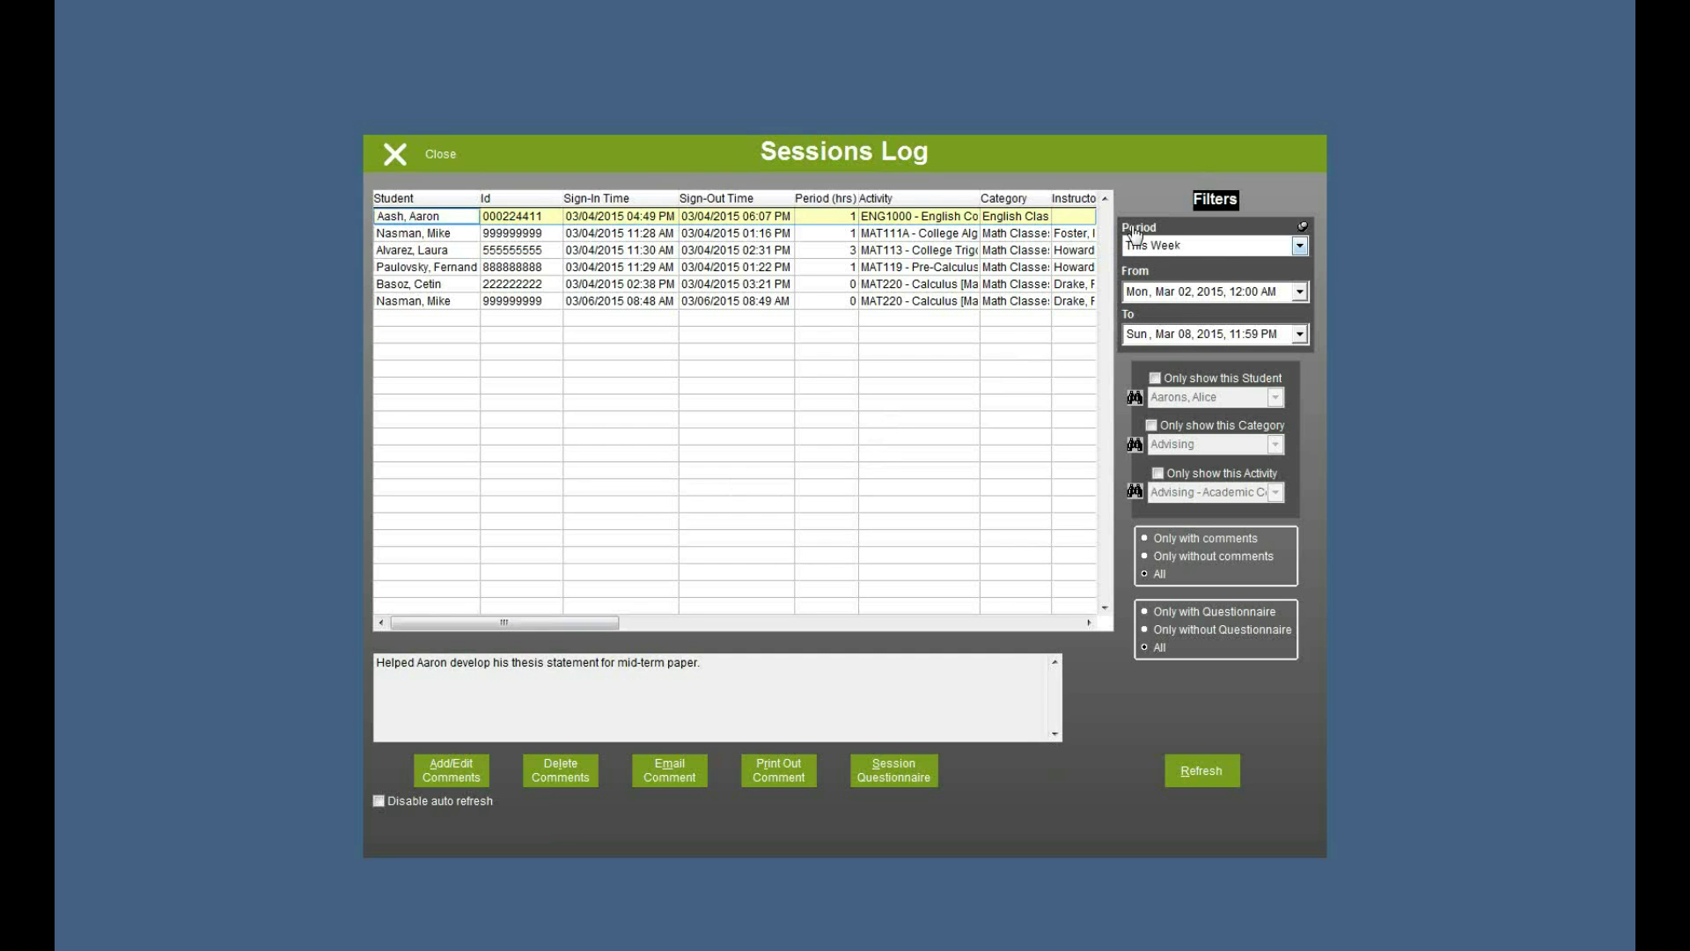
Review the period filter, the session columns and the comments of this week's logged sessions
click(1237, 248)
click(1235, 249)
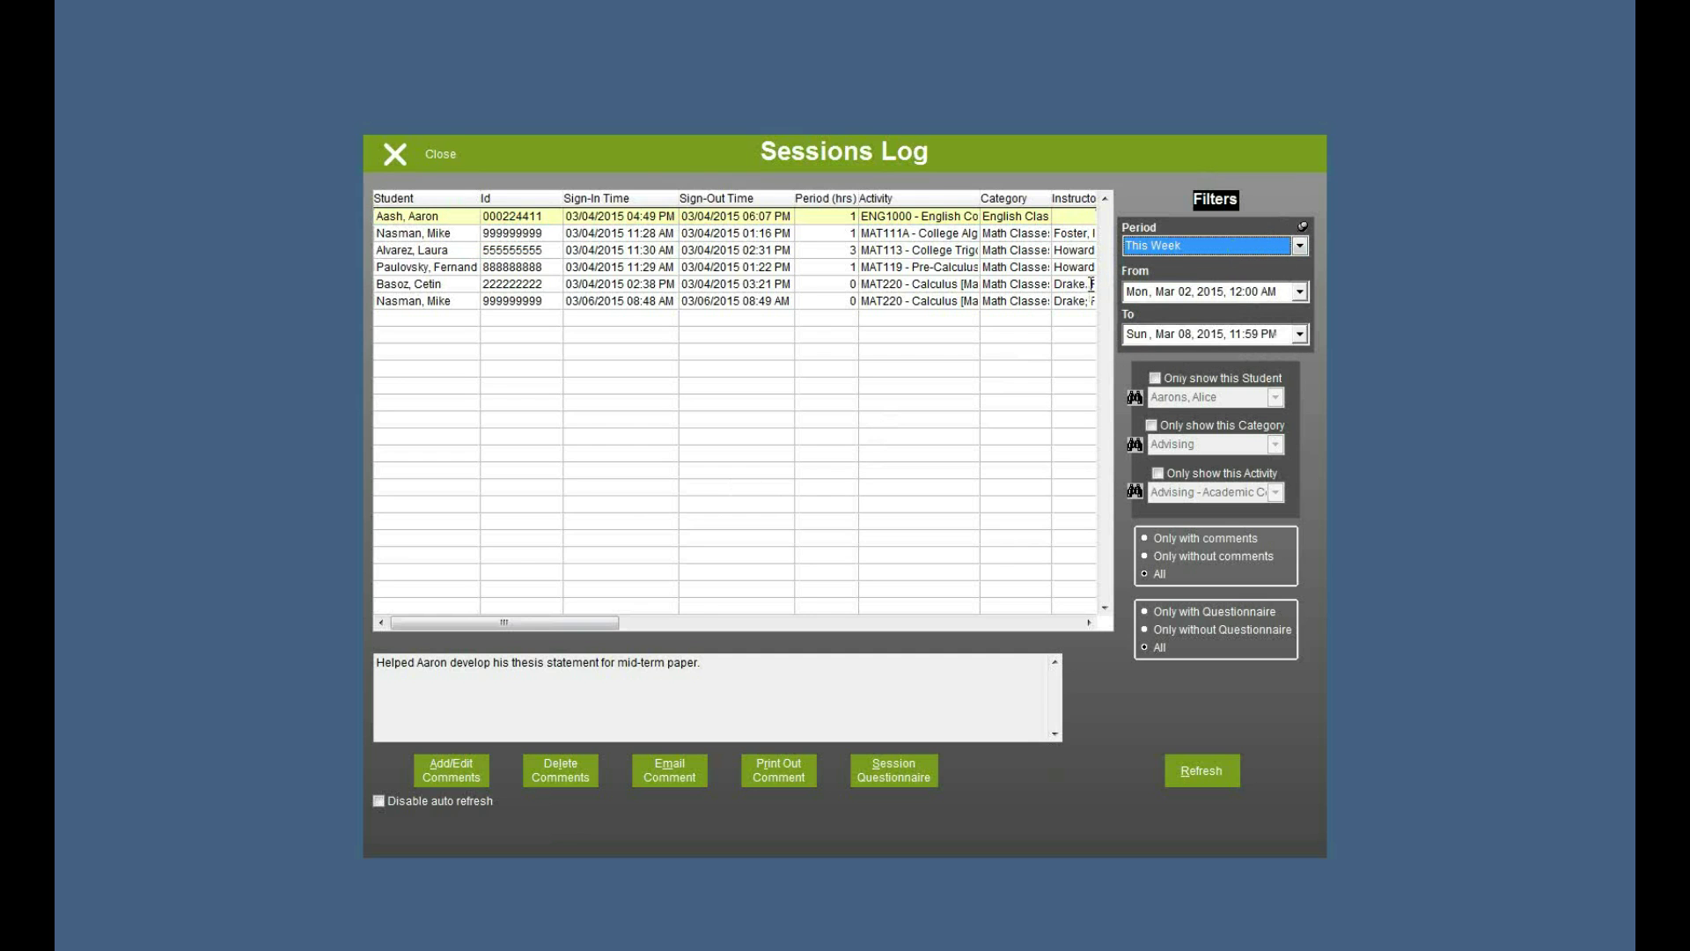
click(497, 233)
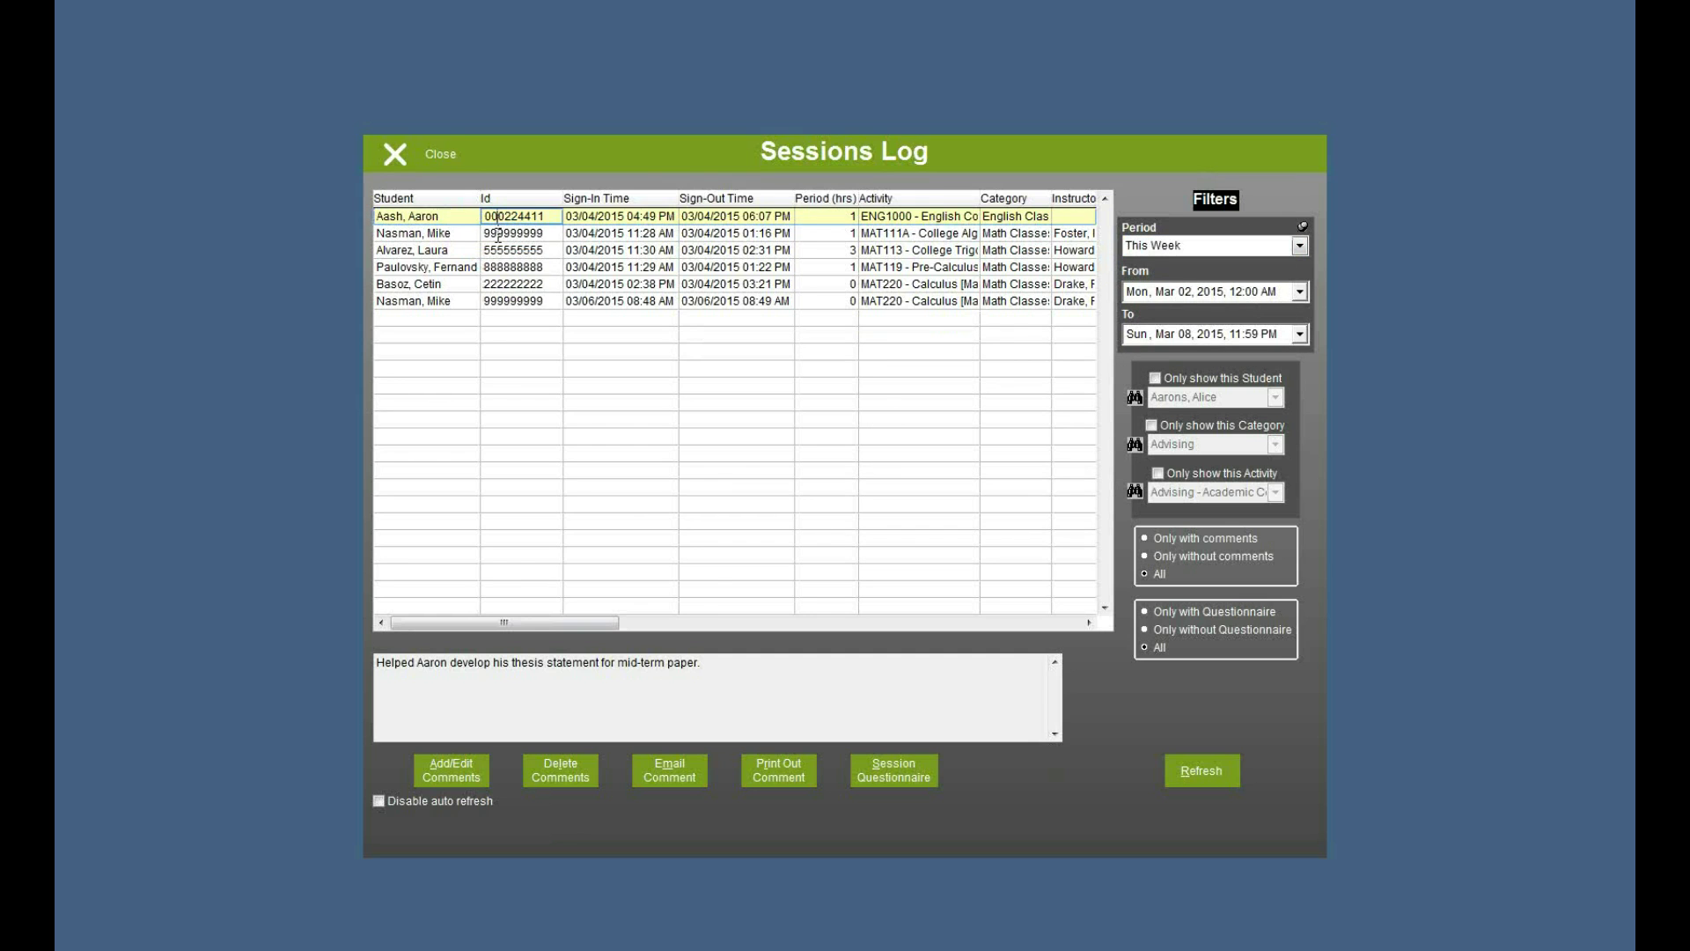
click(907, 624)
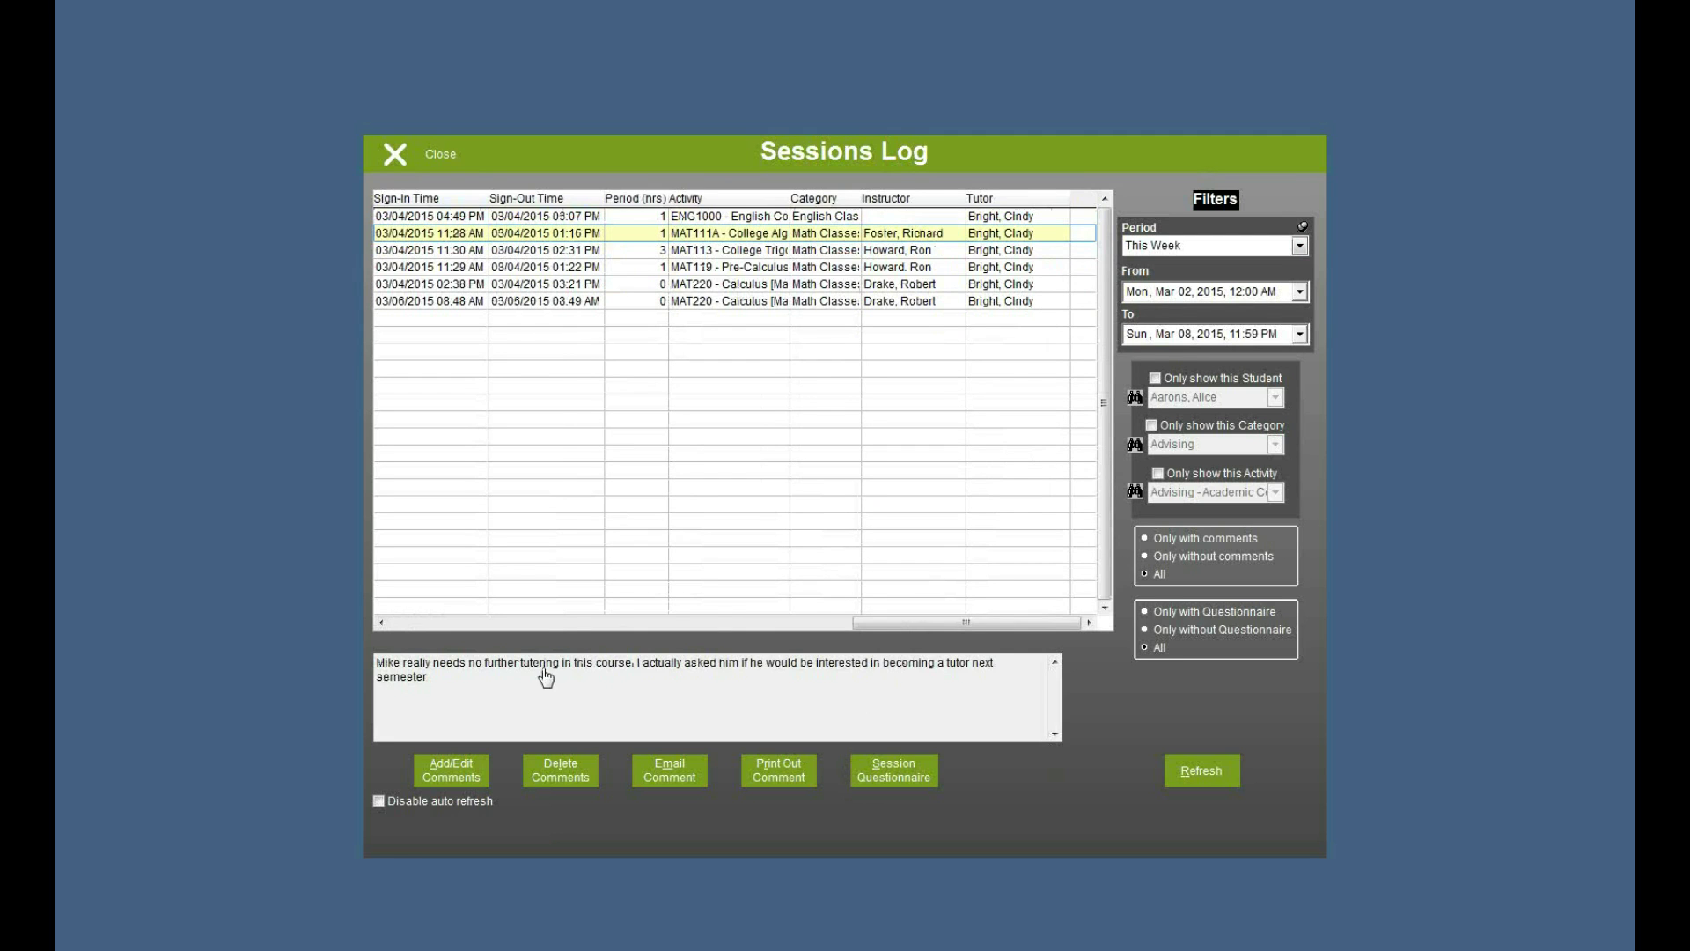
click(541, 625)
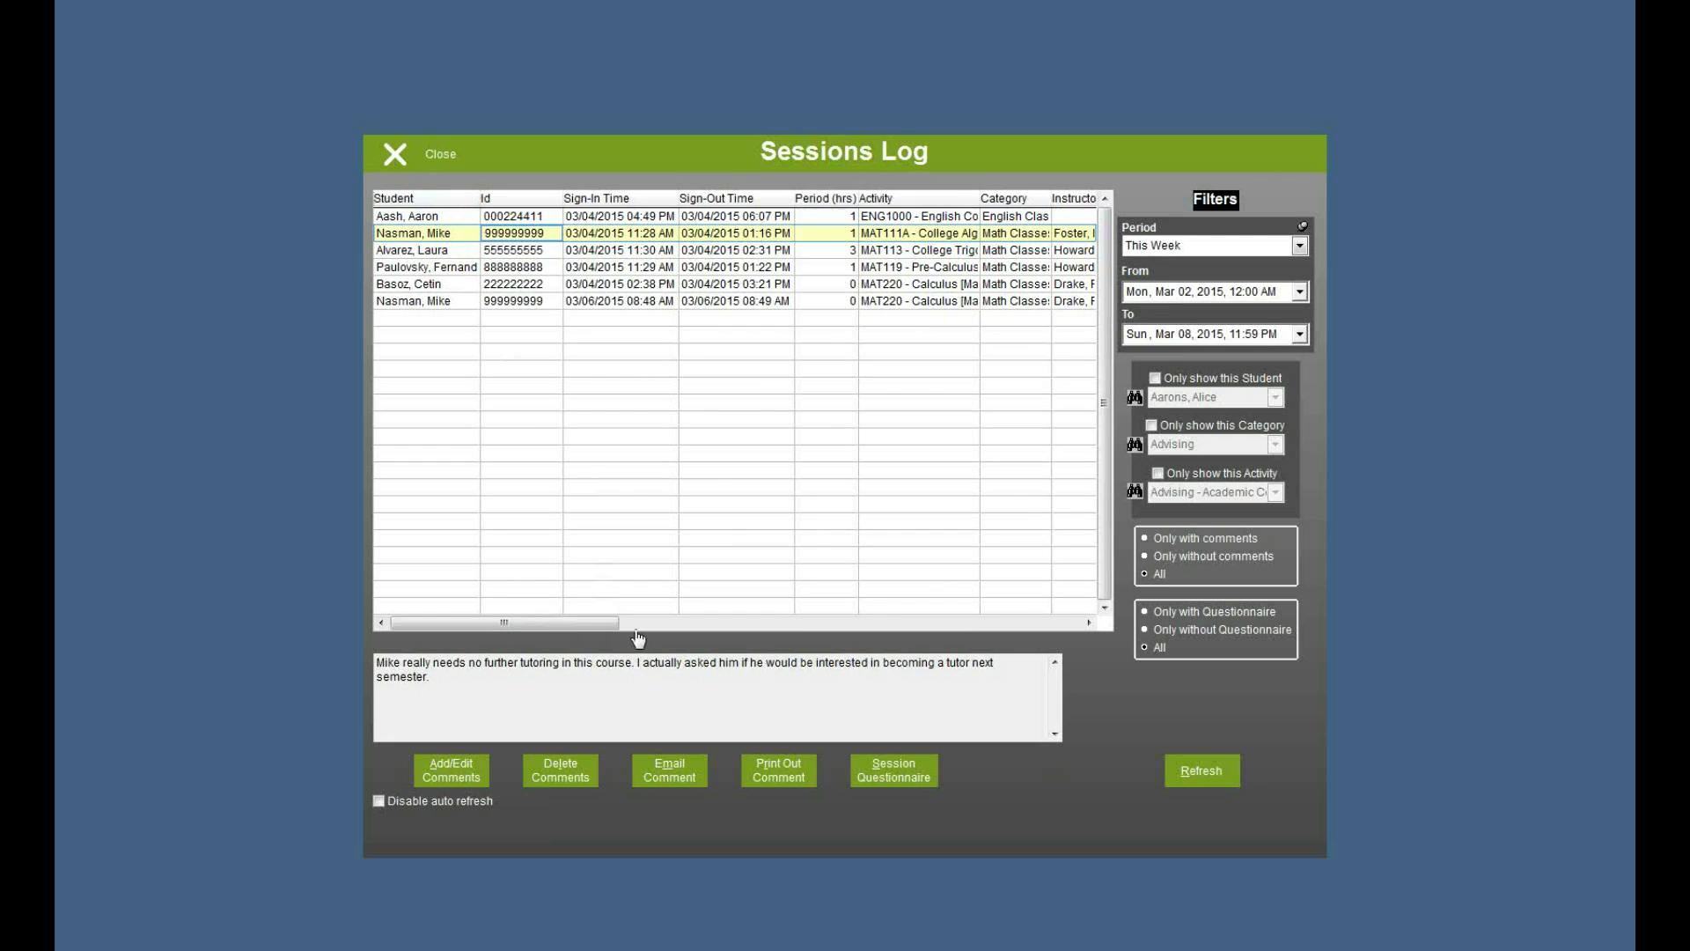
click(473, 250)
click(470, 267)
Save a comment on the 03/06/2015 MAT220 session that the student is really learning quickly, and request emailing it
click(470, 301)
click(454, 775)
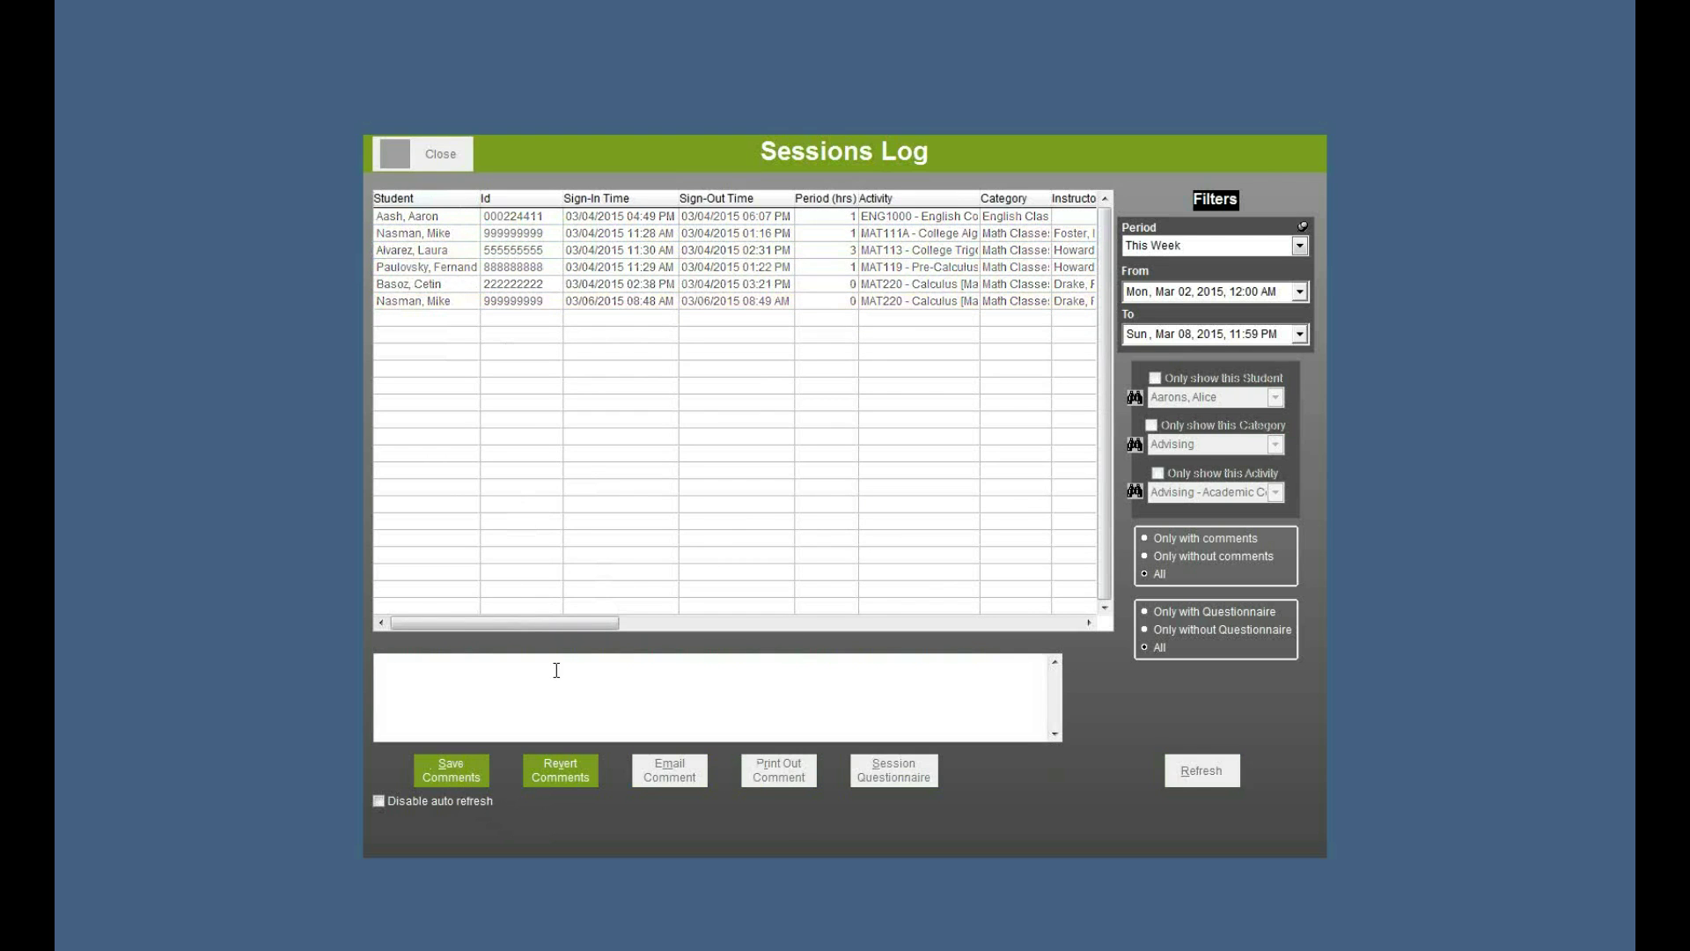
text(Mike is really learning quickly.)
click(471, 759)
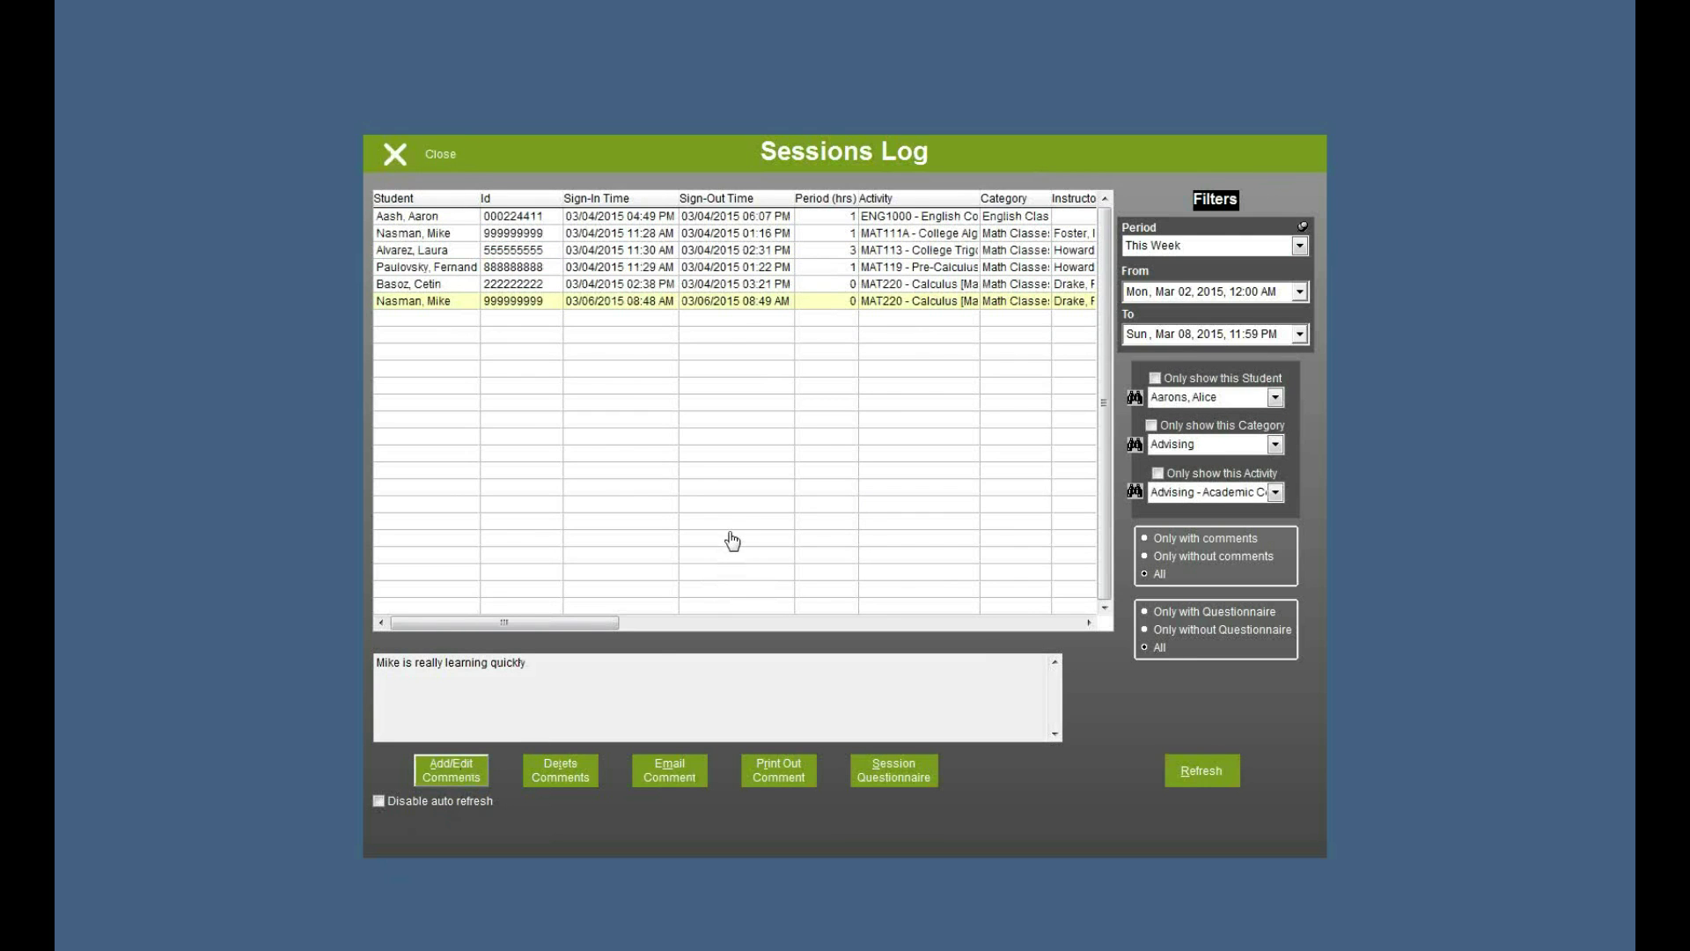
click(669, 770)
click(871, 549)
Save the session questionnaire with Yes for prepared, work again and AV room setup, No for follow-up and additional services, and close the log
click(898, 777)
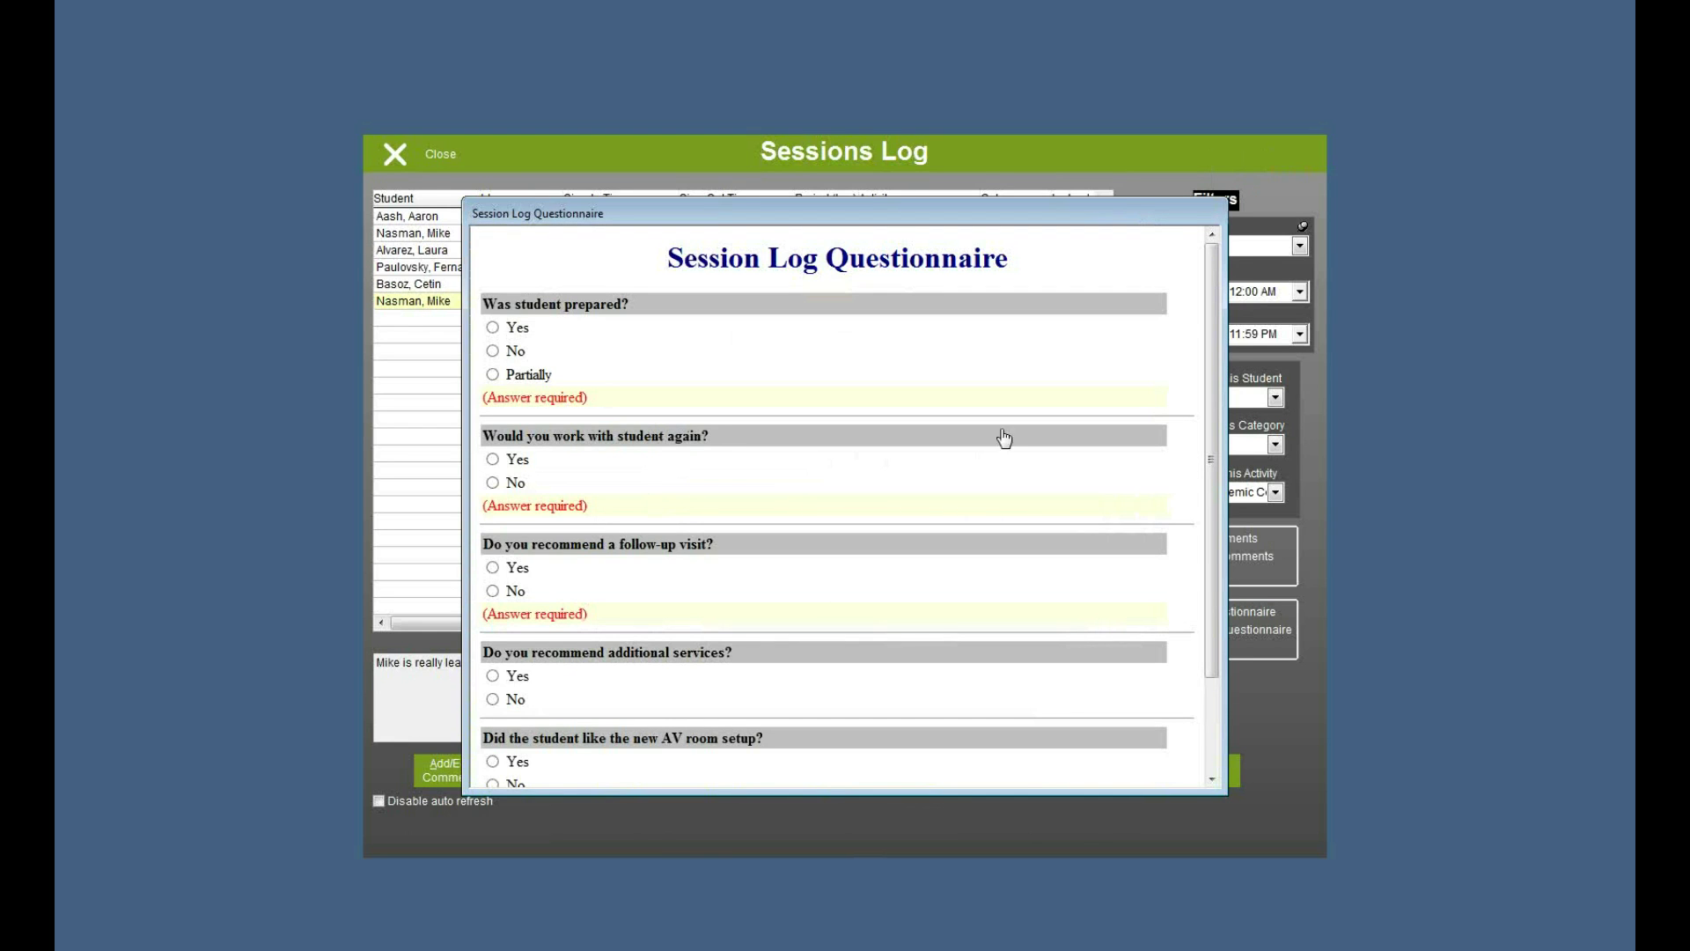
scroll(1219, 420, down, 1)
scroll(1218, 420, up, 1)
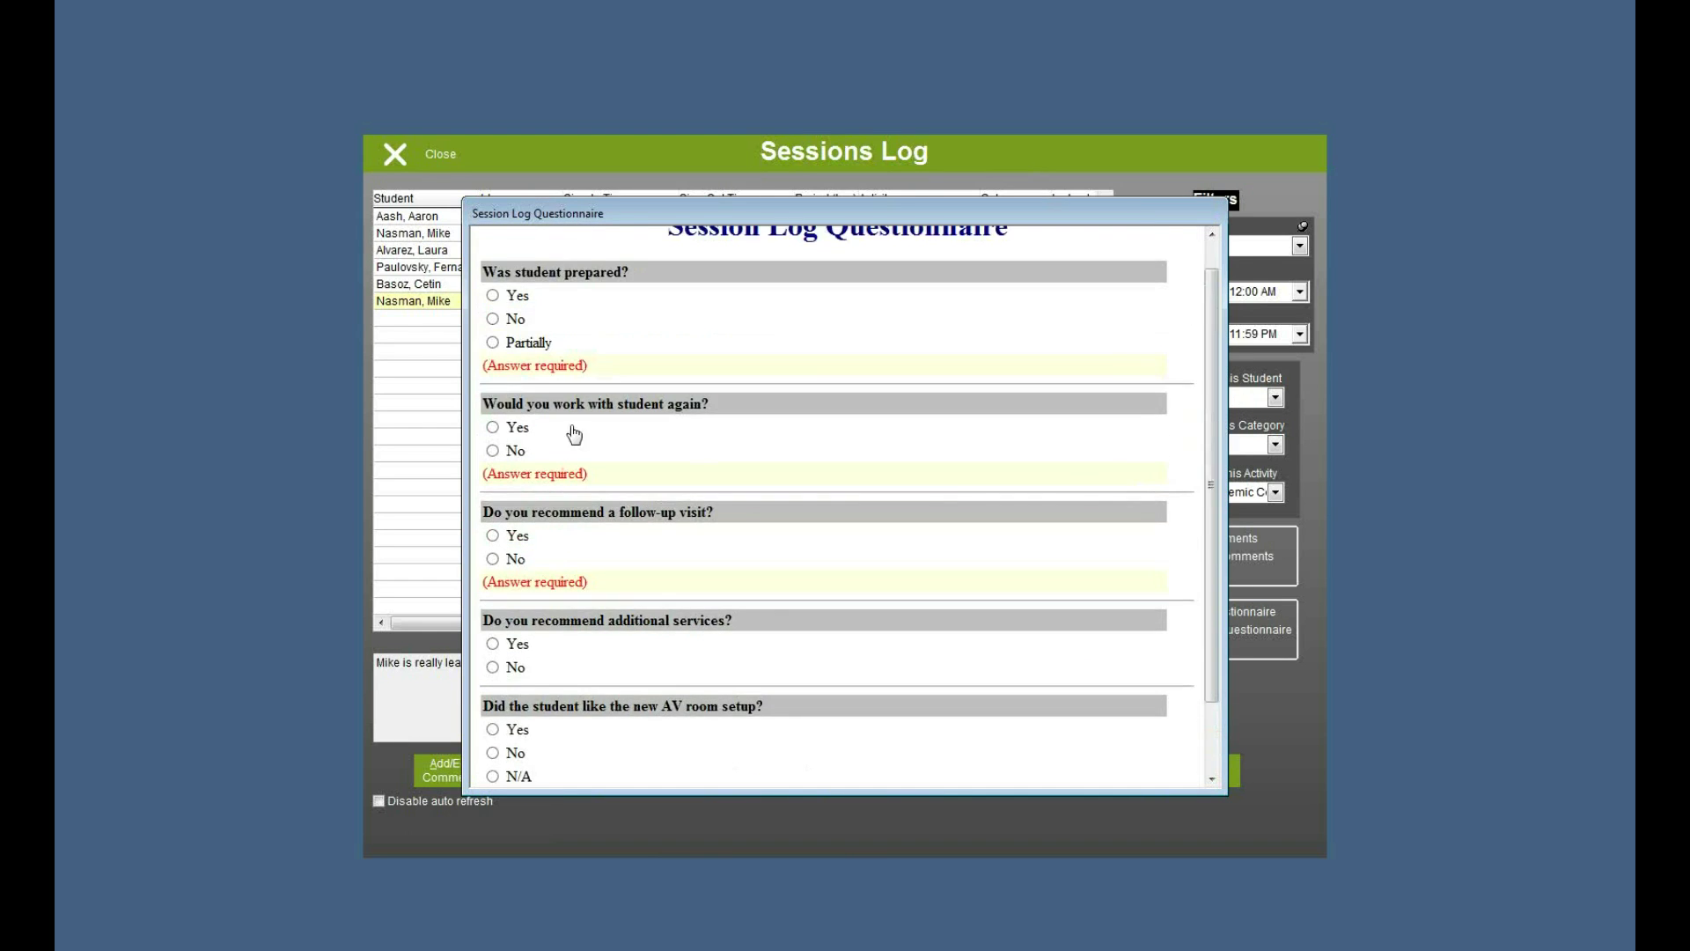
click(493, 297)
click(493, 428)
click(493, 668)
scroll(698, 642, down, 2)
click(493, 643)
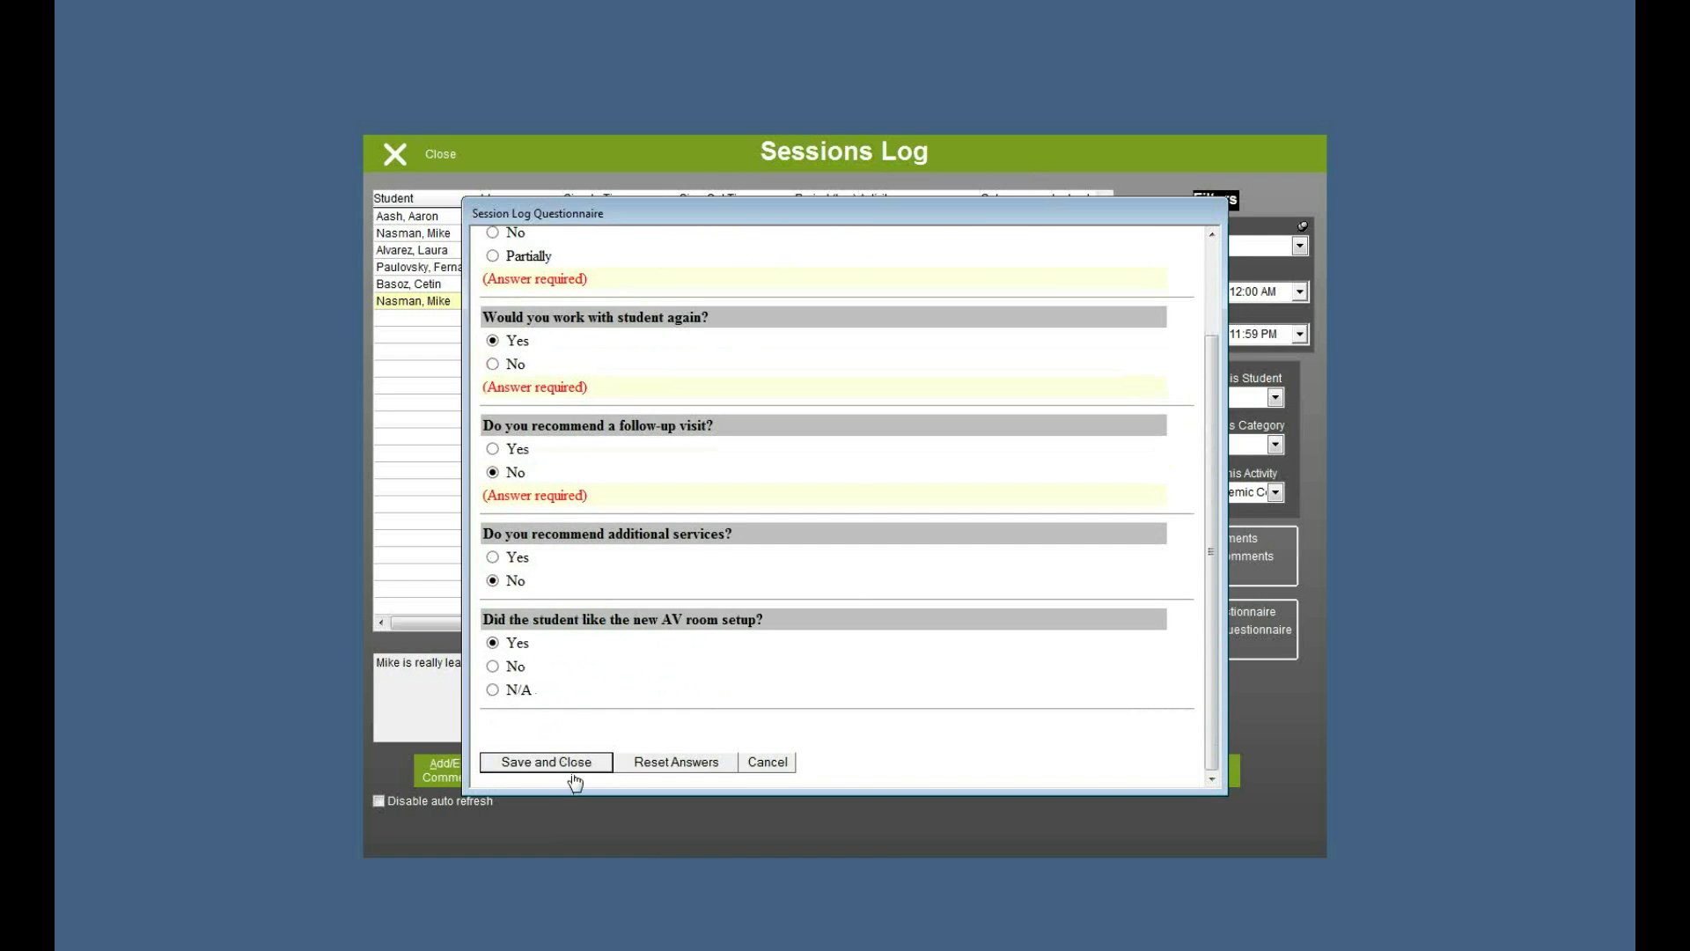
click(568, 766)
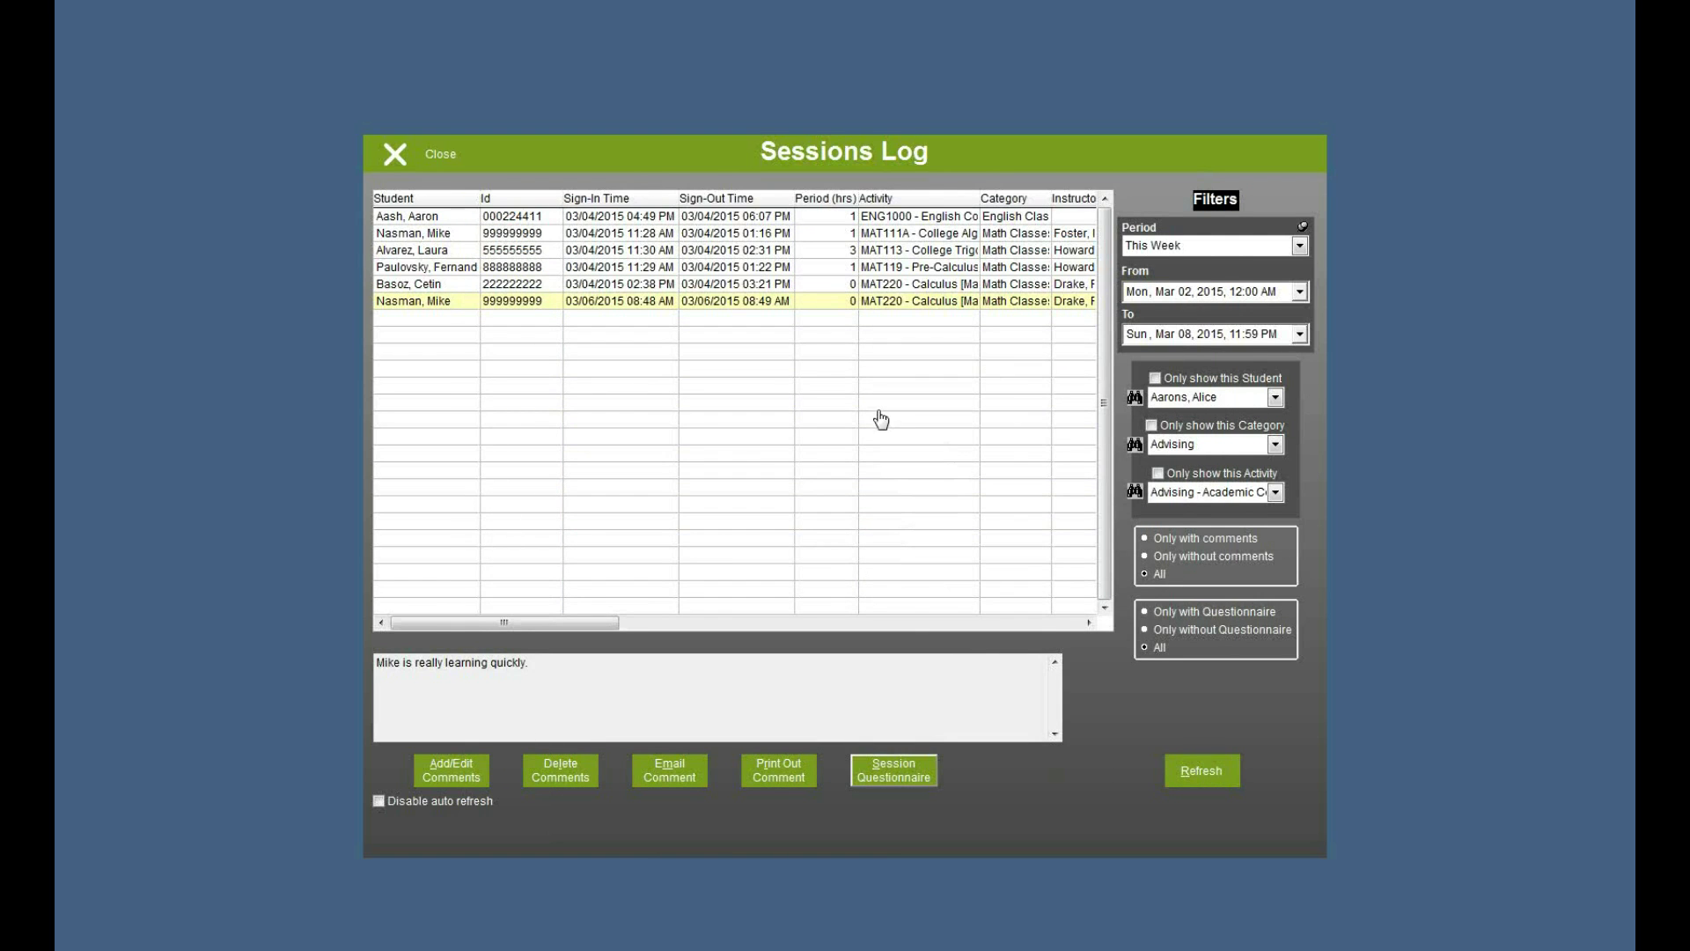
click(445, 157)
click(887, 561)
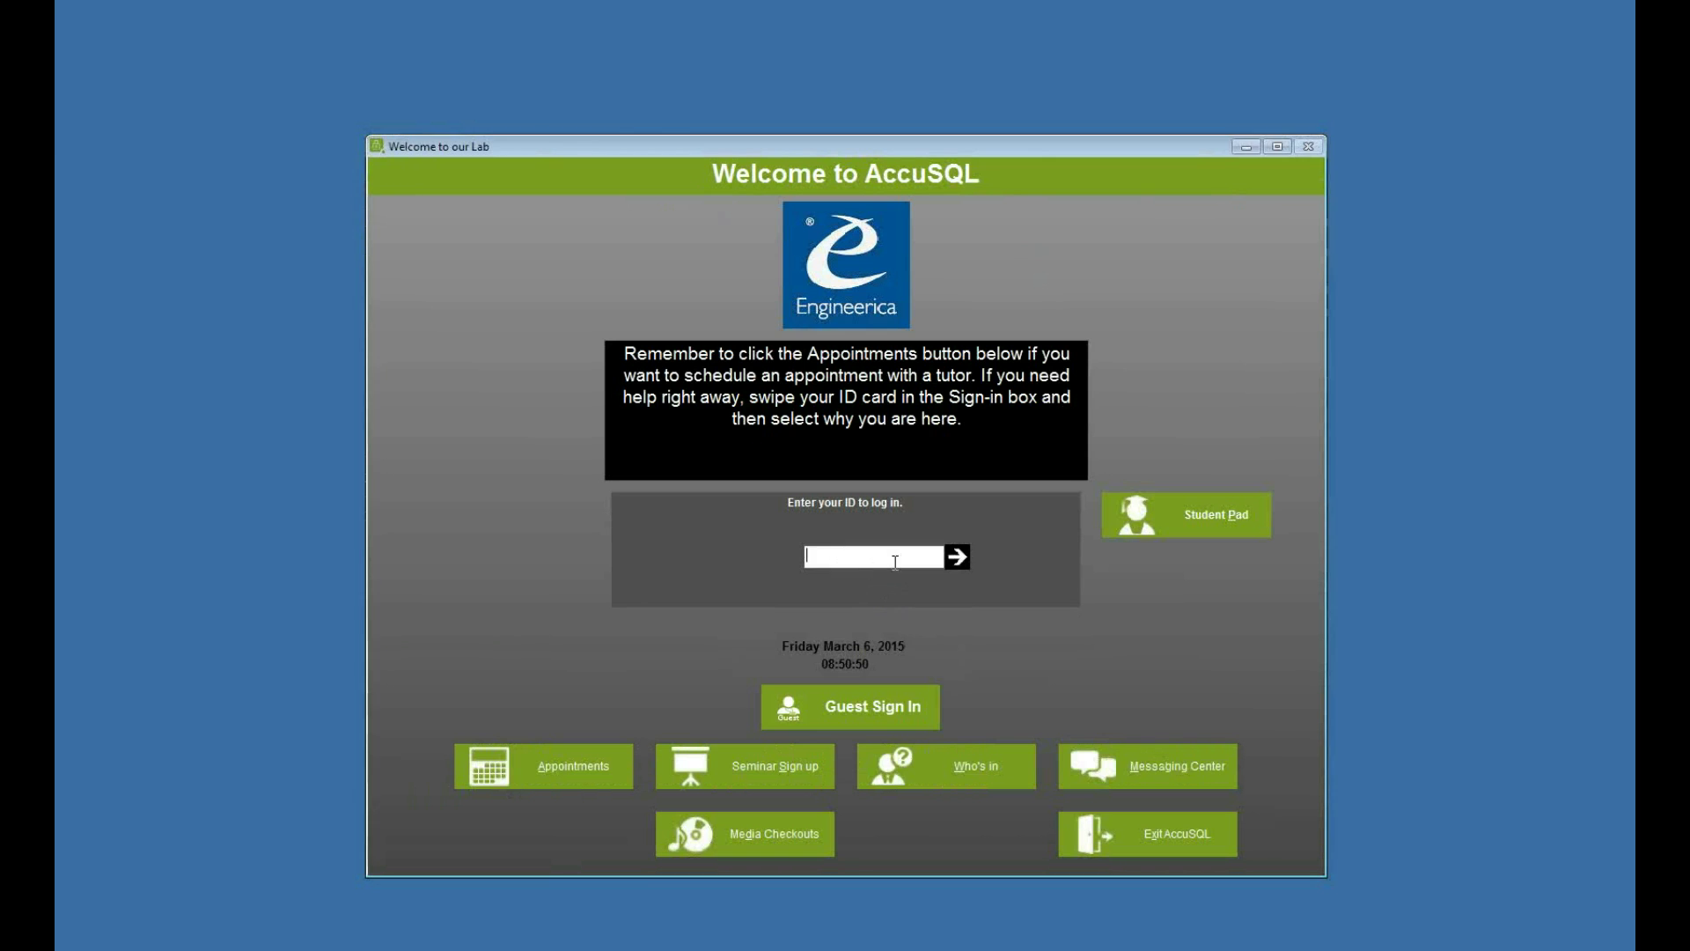
key(Return)
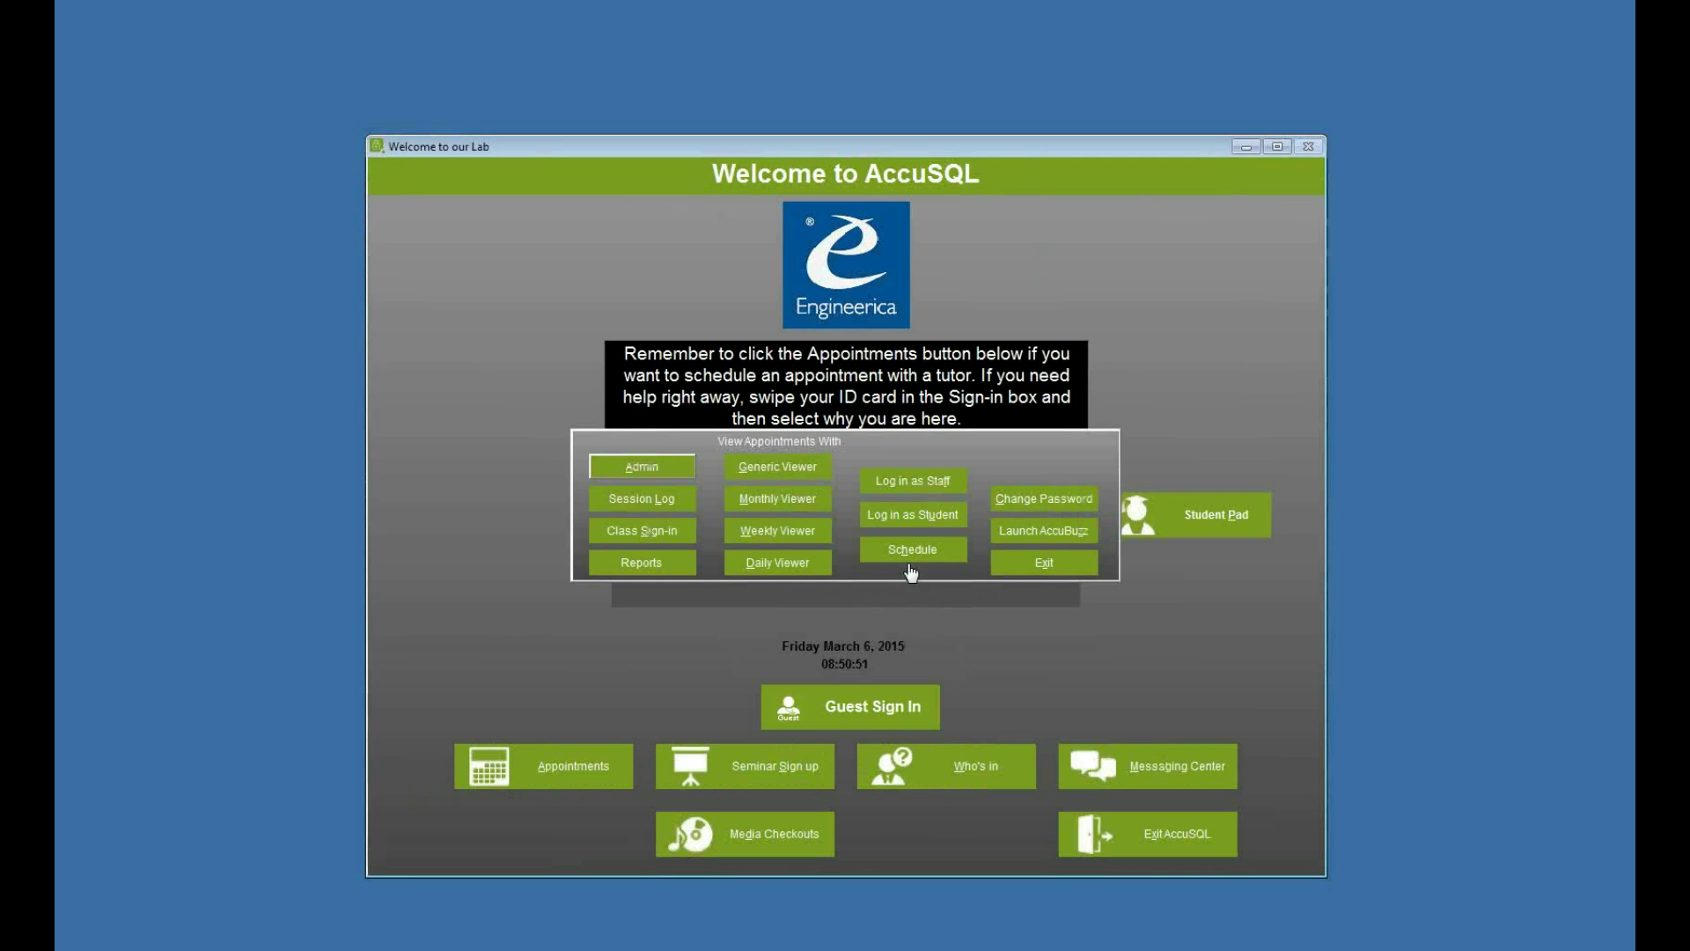
click(1036, 562)
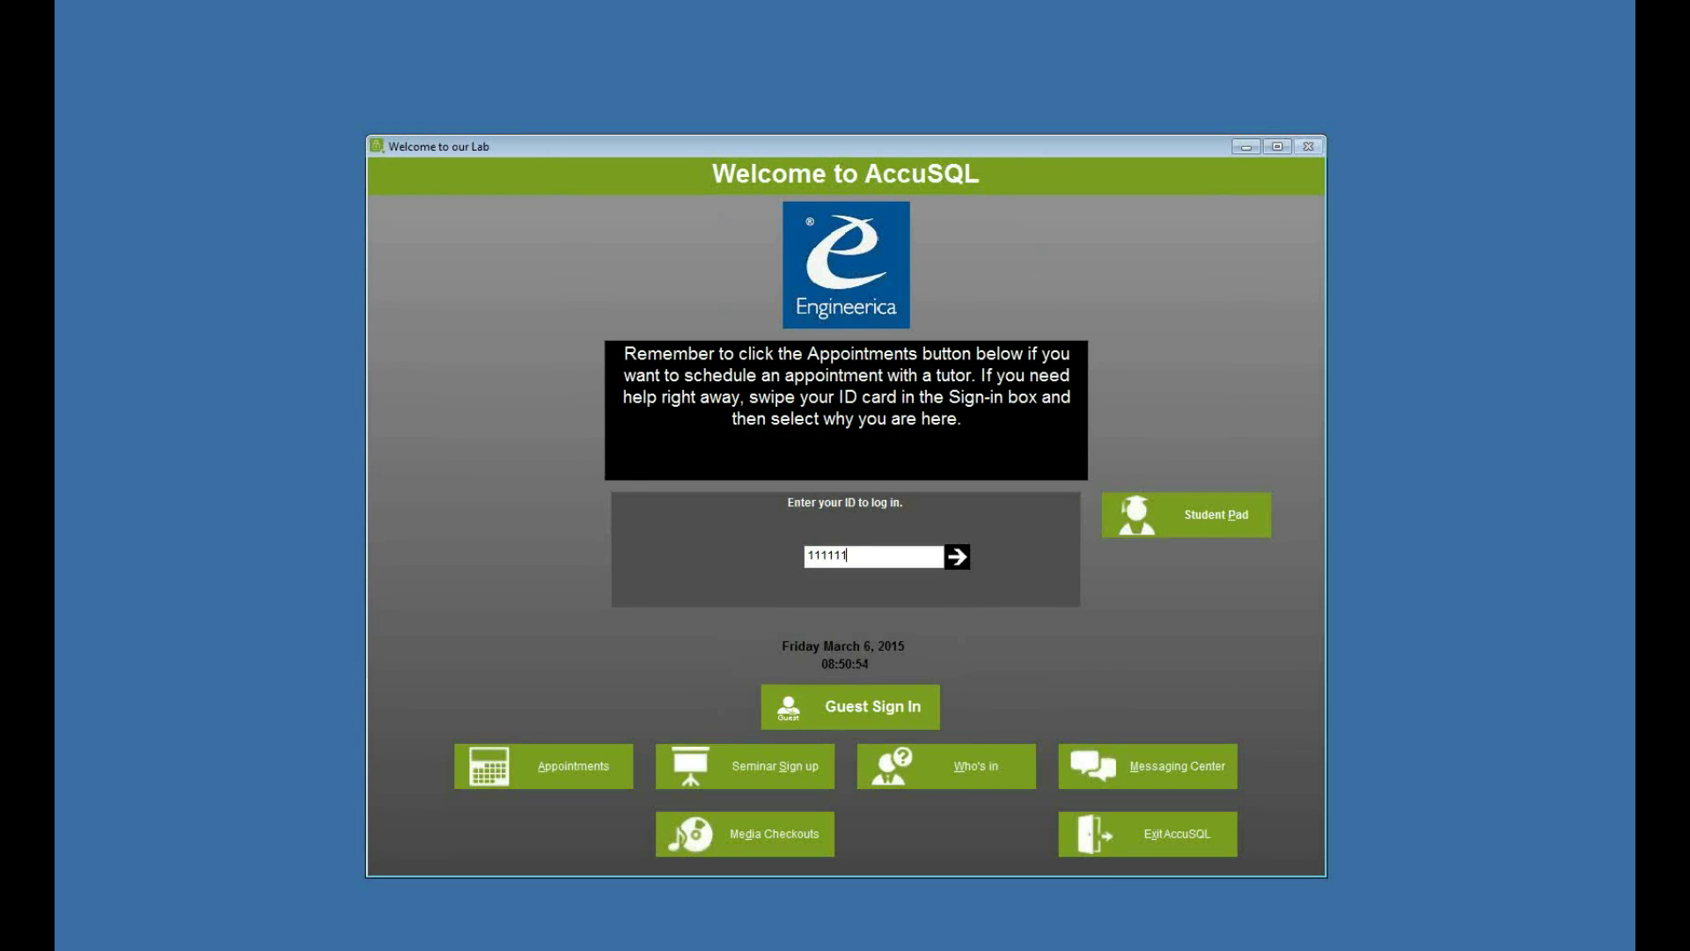
Log in with the administrator's ID, enter System Administration, and open the Session Questionnaire Setup
key(Return)
key(Return)
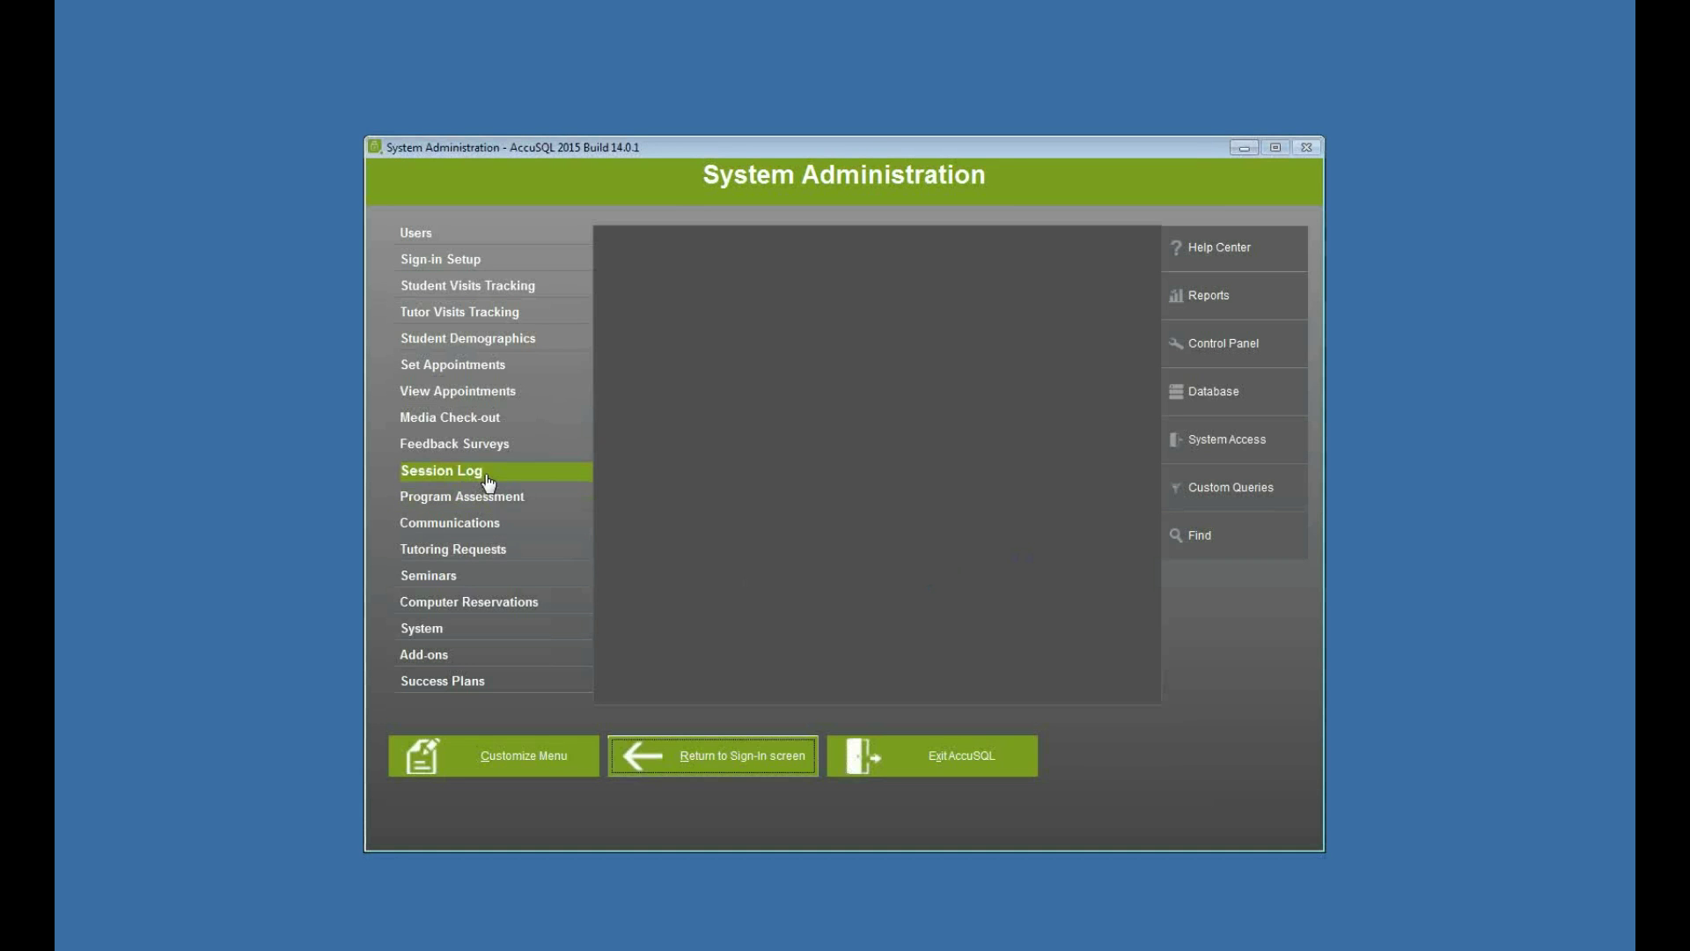
click(517, 476)
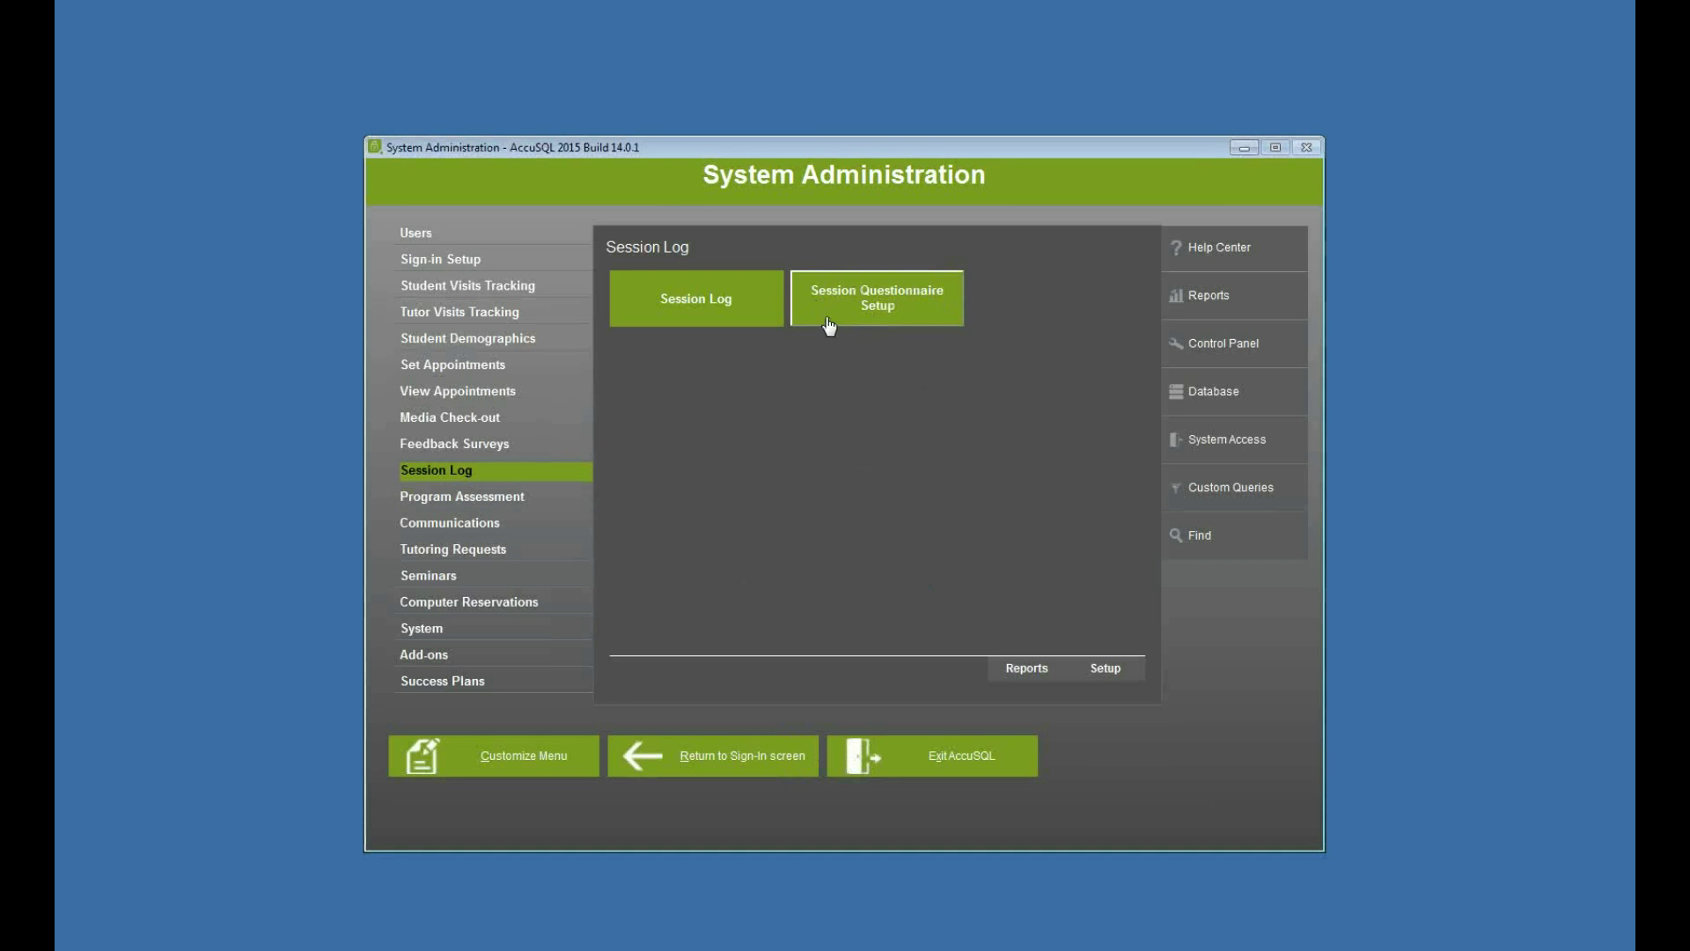
click(879, 295)
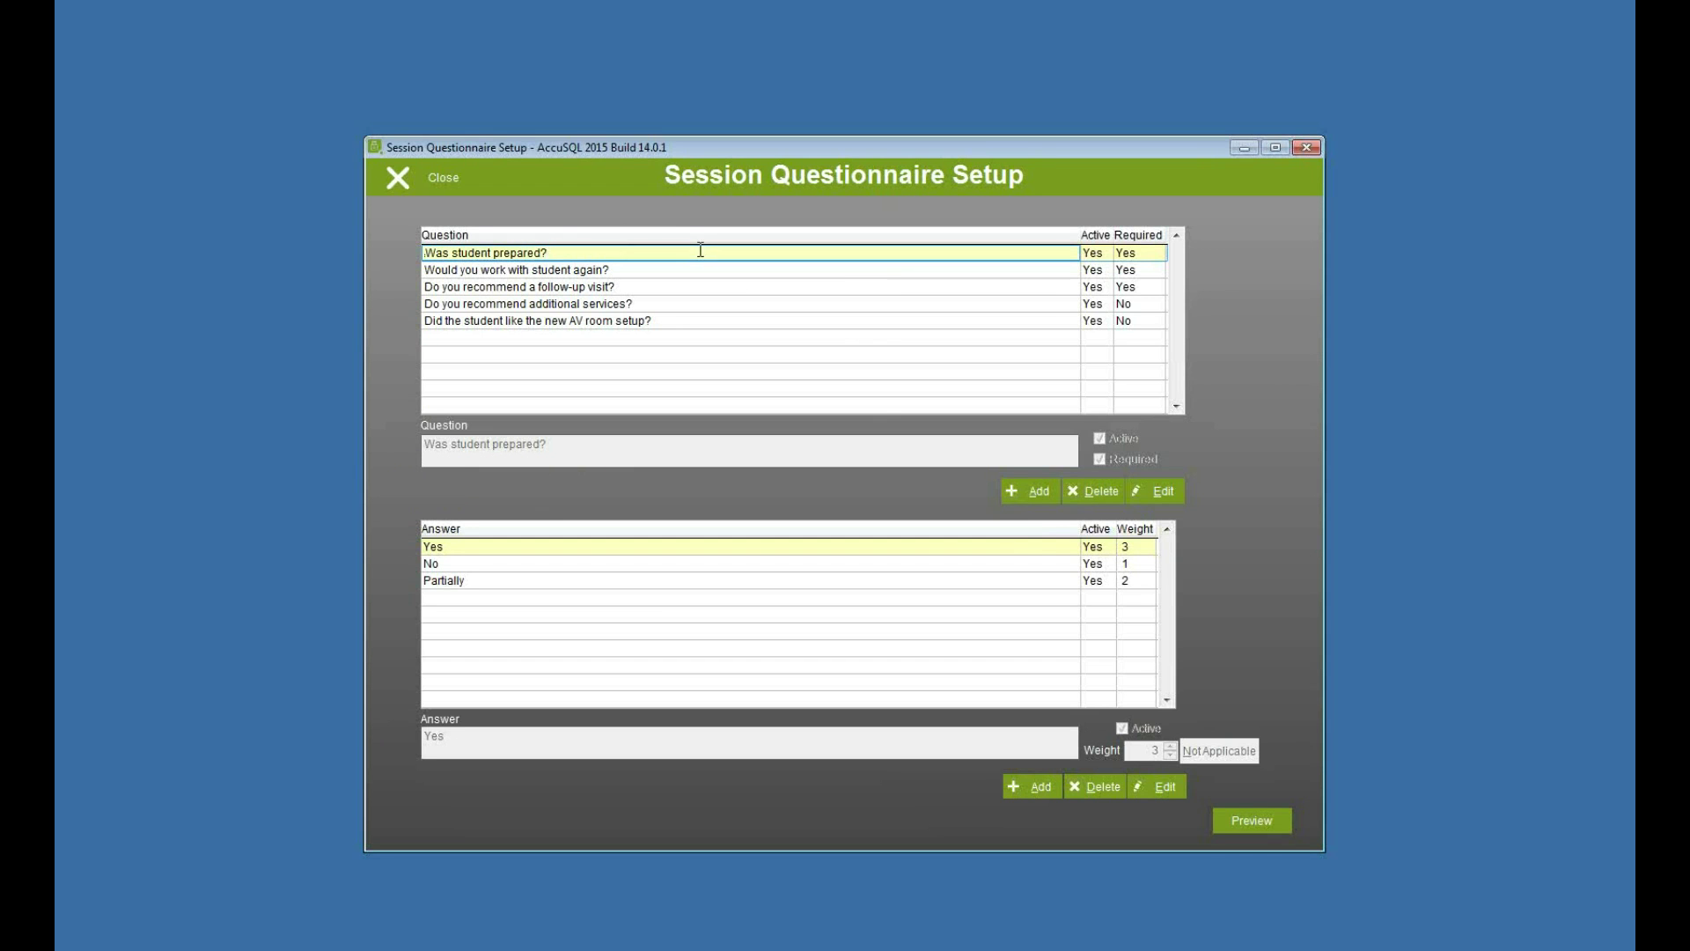
Examine the answers and weights of each session questionnaire question, and try to edit the AV room setup question
click(721, 270)
click(725, 287)
click(730, 303)
click(728, 320)
click(680, 253)
click(686, 271)
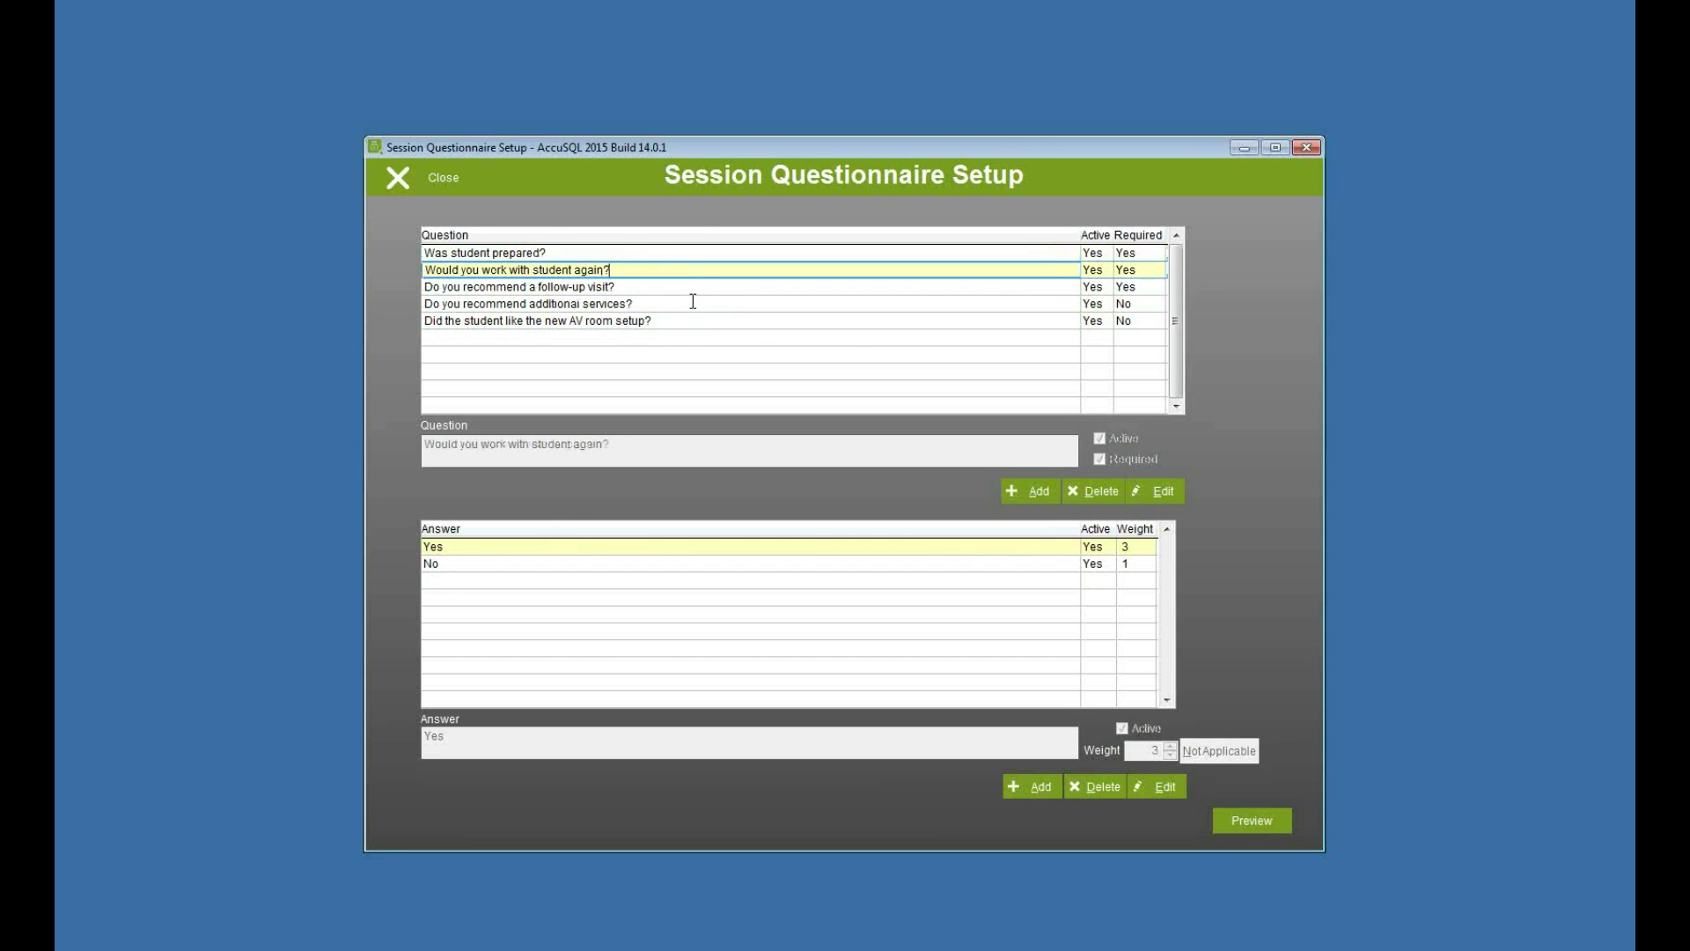
click(692, 290)
click(697, 305)
click(702, 321)
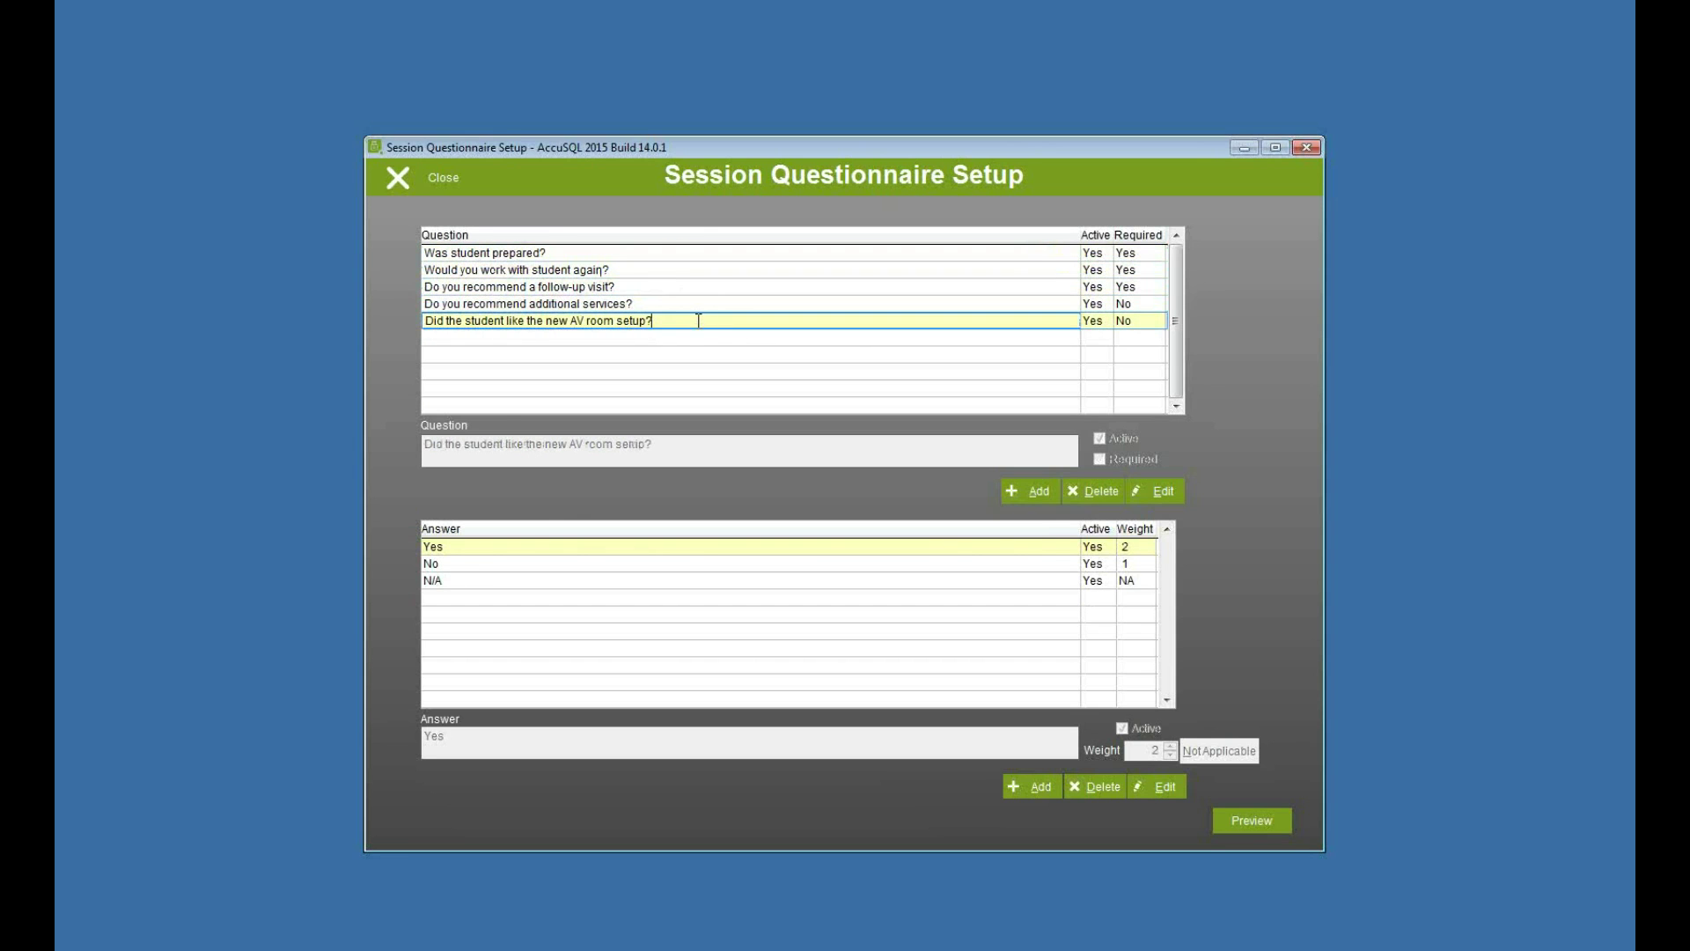
click(1154, 490)
click(989, 554)
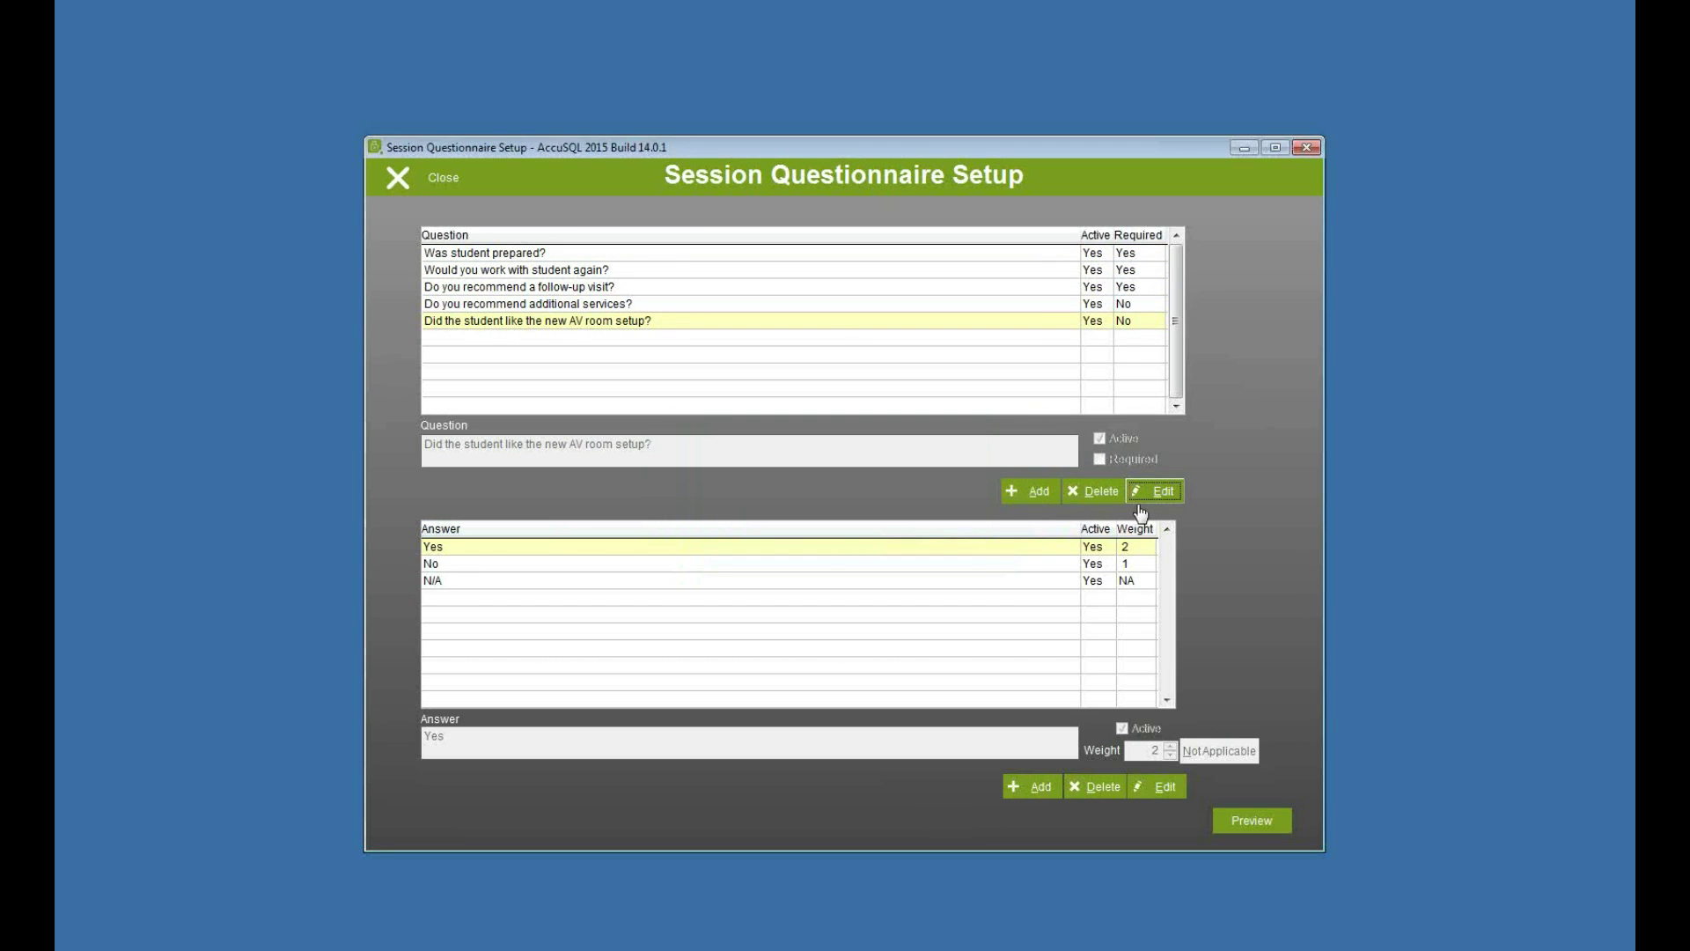
Review the answers of the AV room setup and additional services questions, and close the questionnaire setup
click(471, 547)
click(471, 580)
click(556, 303)
click(511, 564)
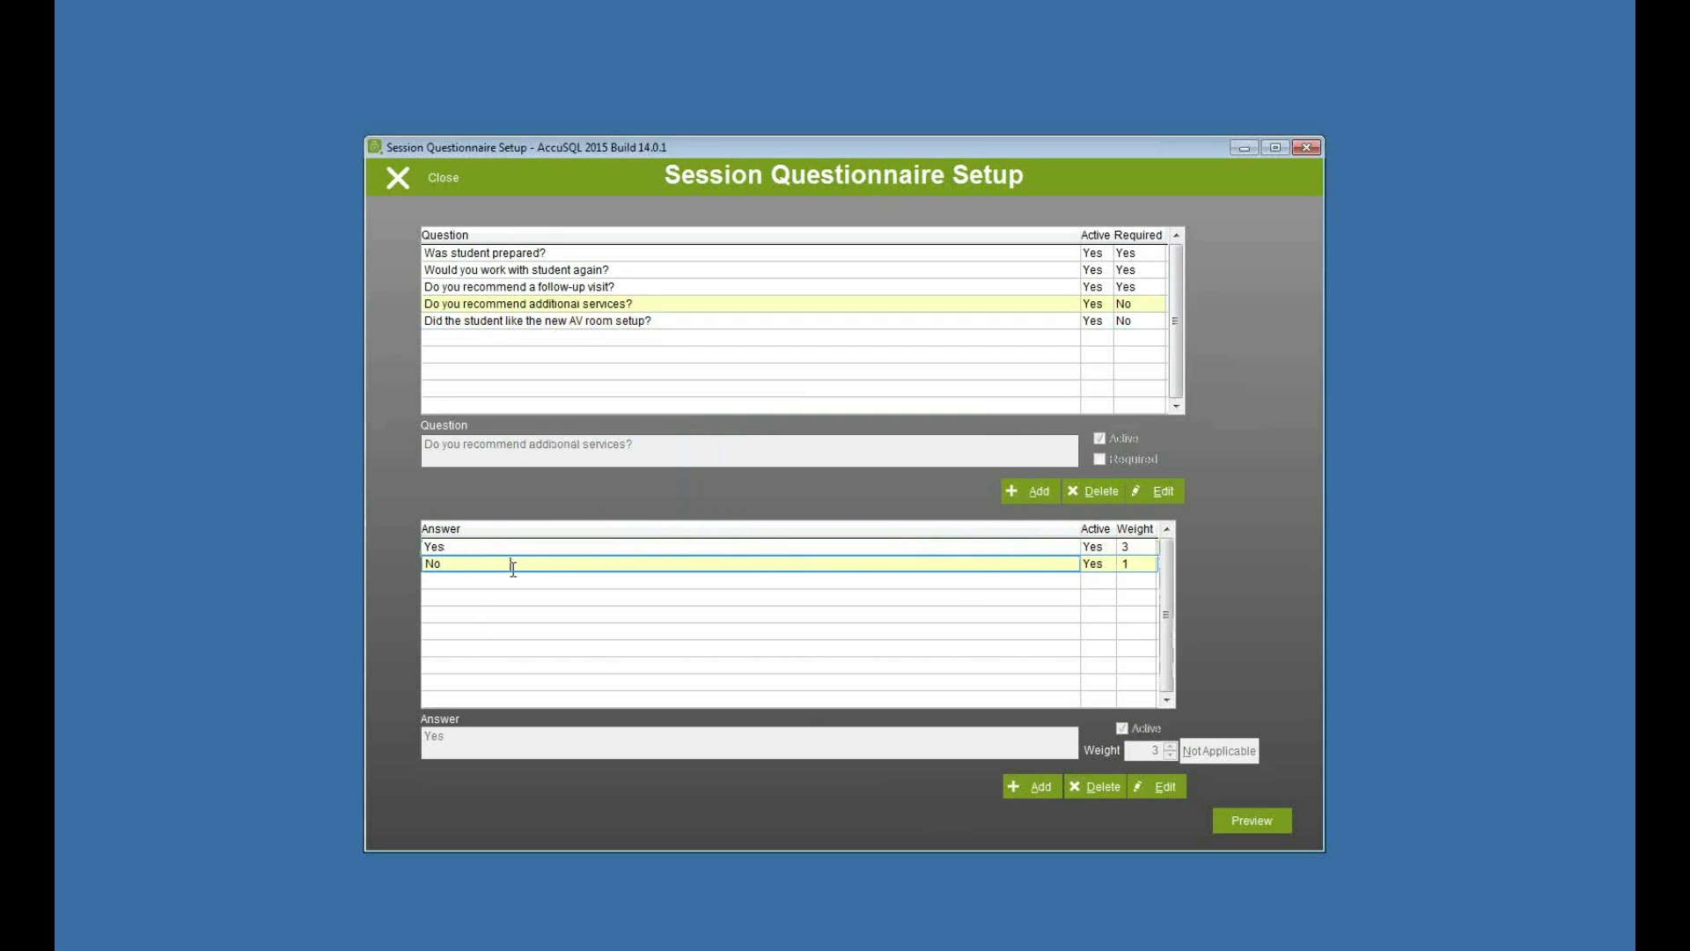
click(403, 182)
Find the subject "intake" in System Administration and go to the "Turn Intake System on" setting
click(1205, 549)
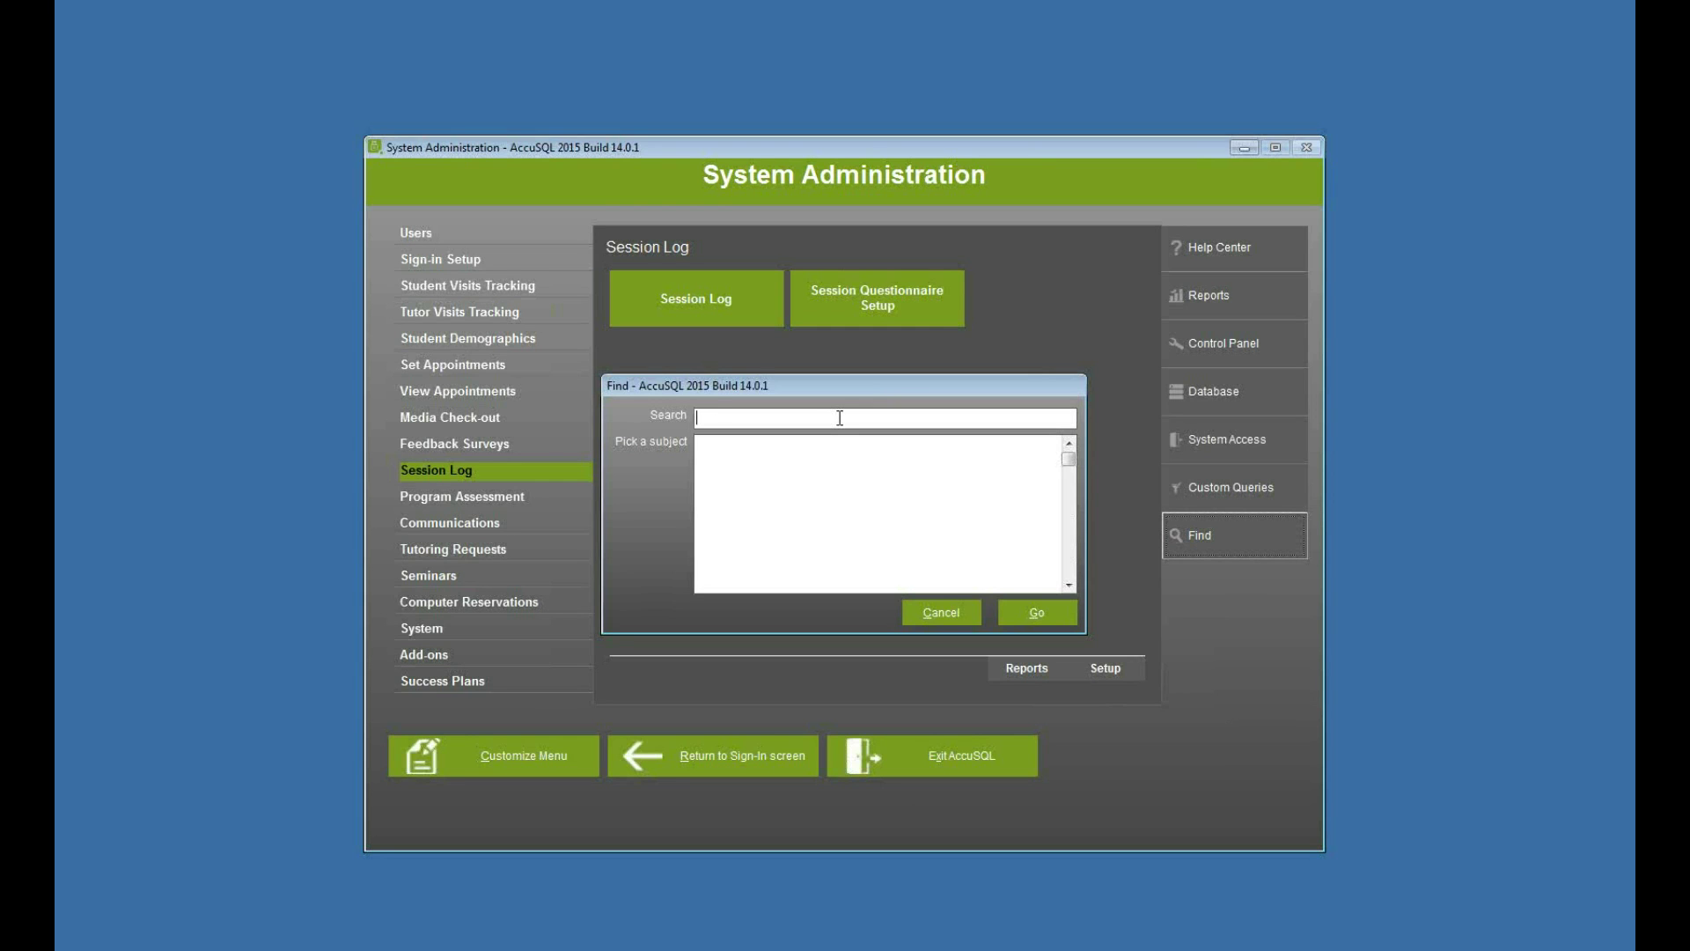
text(intake)
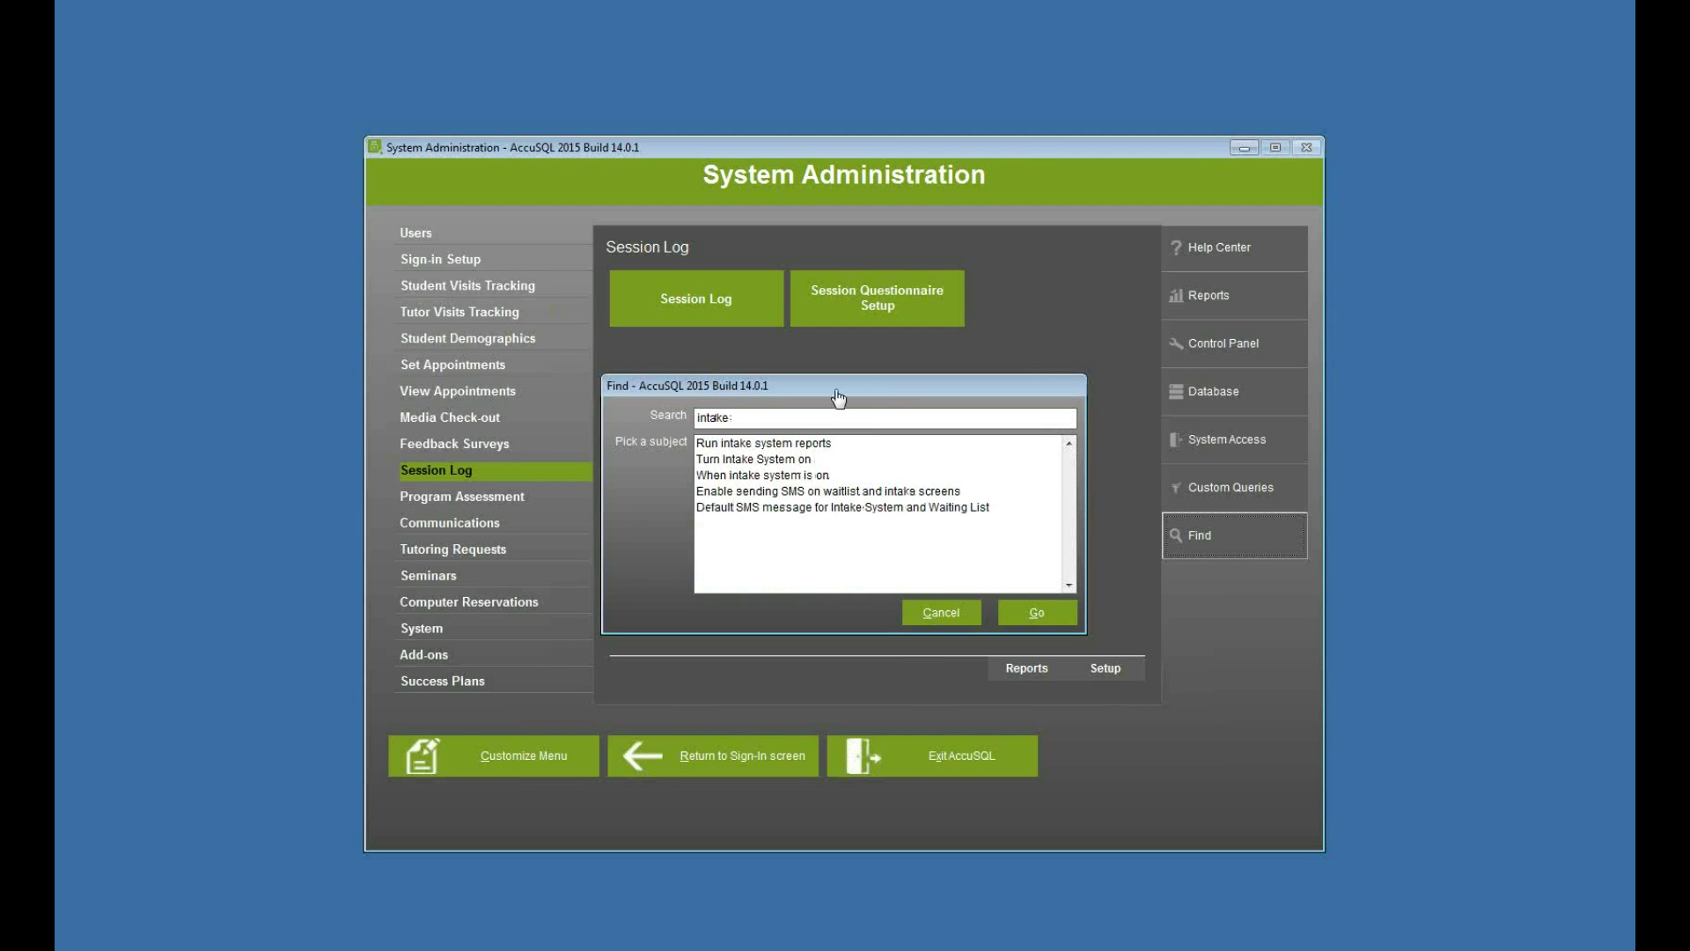
click(773, 459)
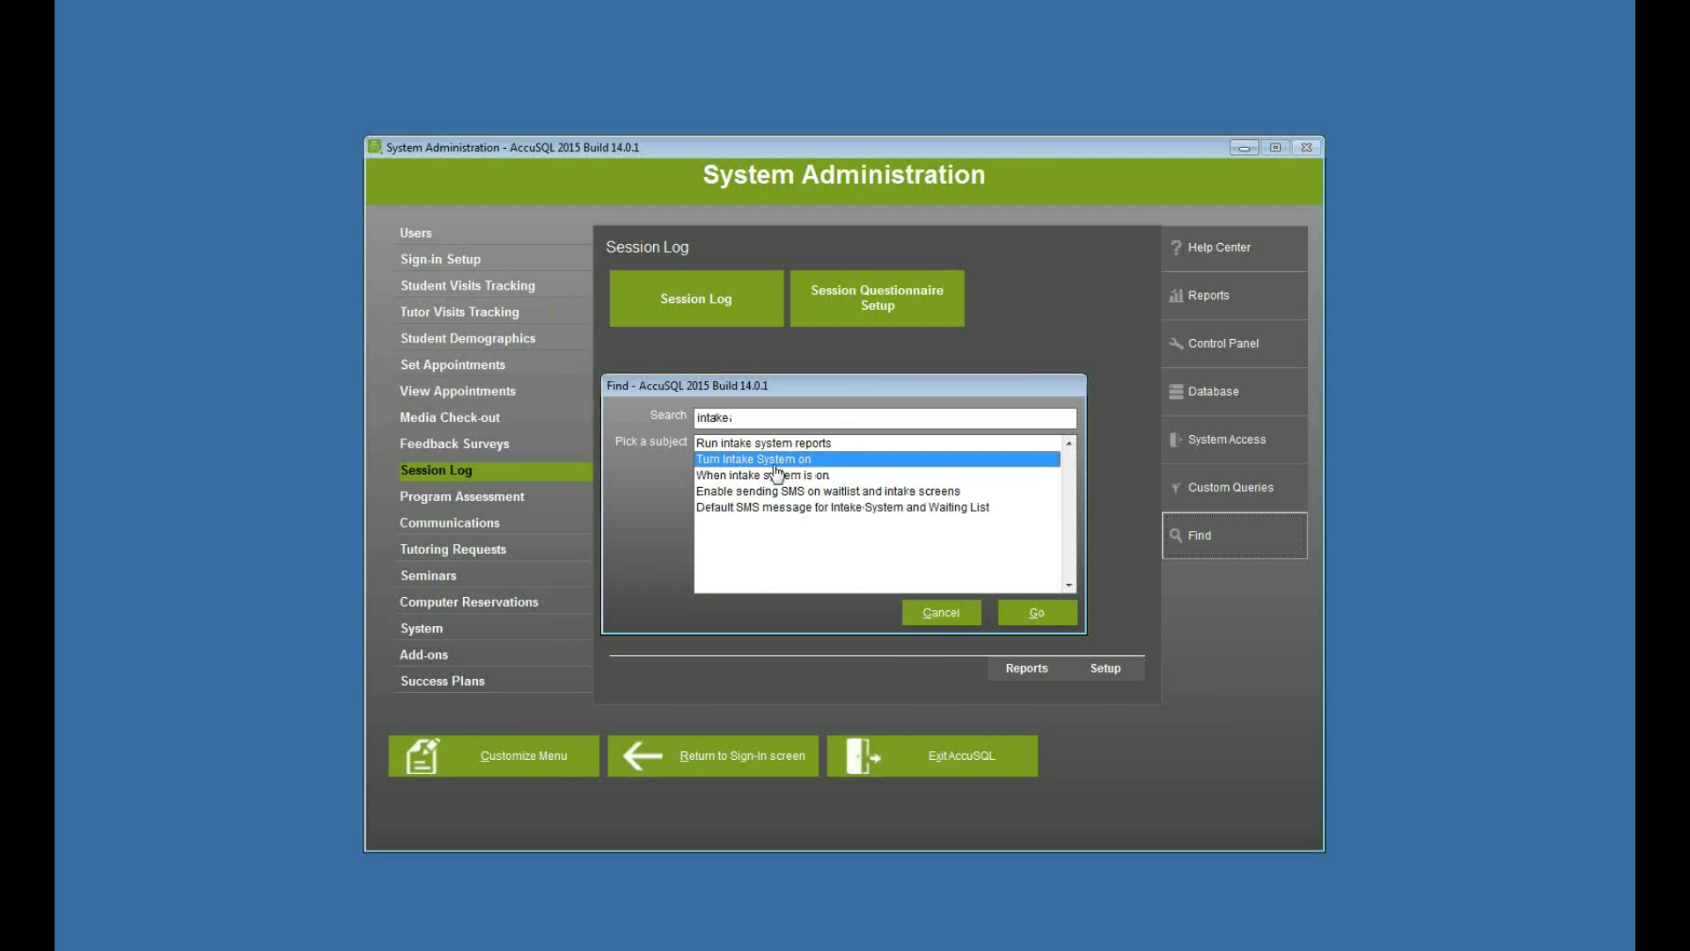
click(1011, 614)
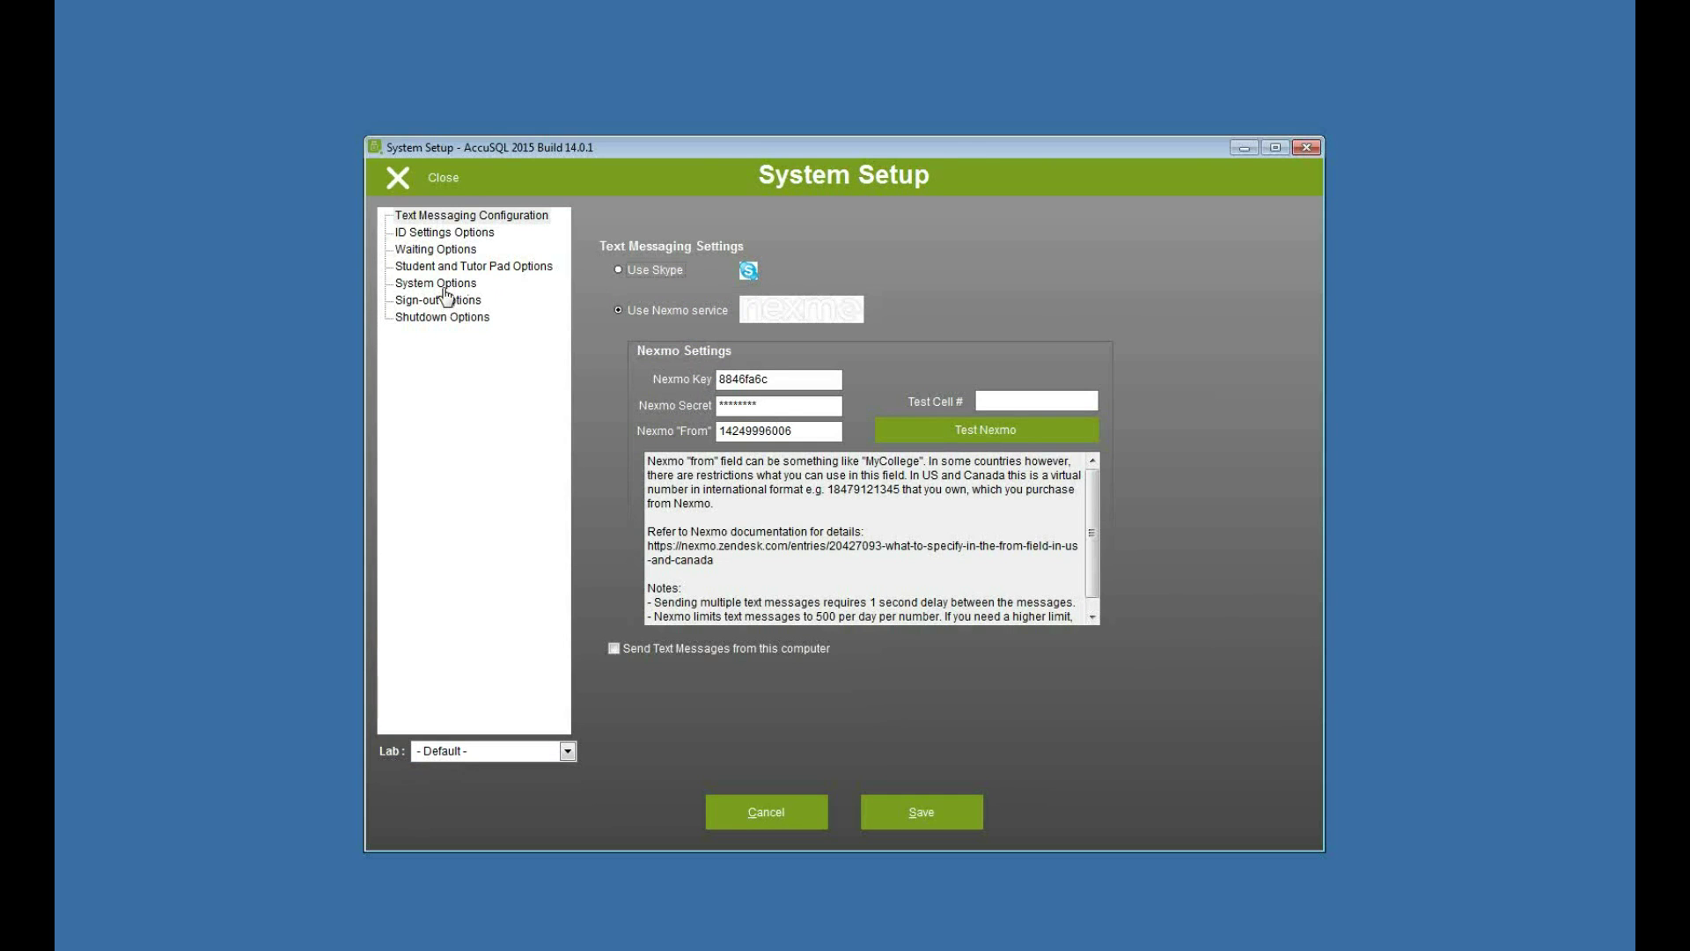
Turn the Intake System on in the Waiting Options, save the system setup and close it
click(445, 250)
click(595, 262)
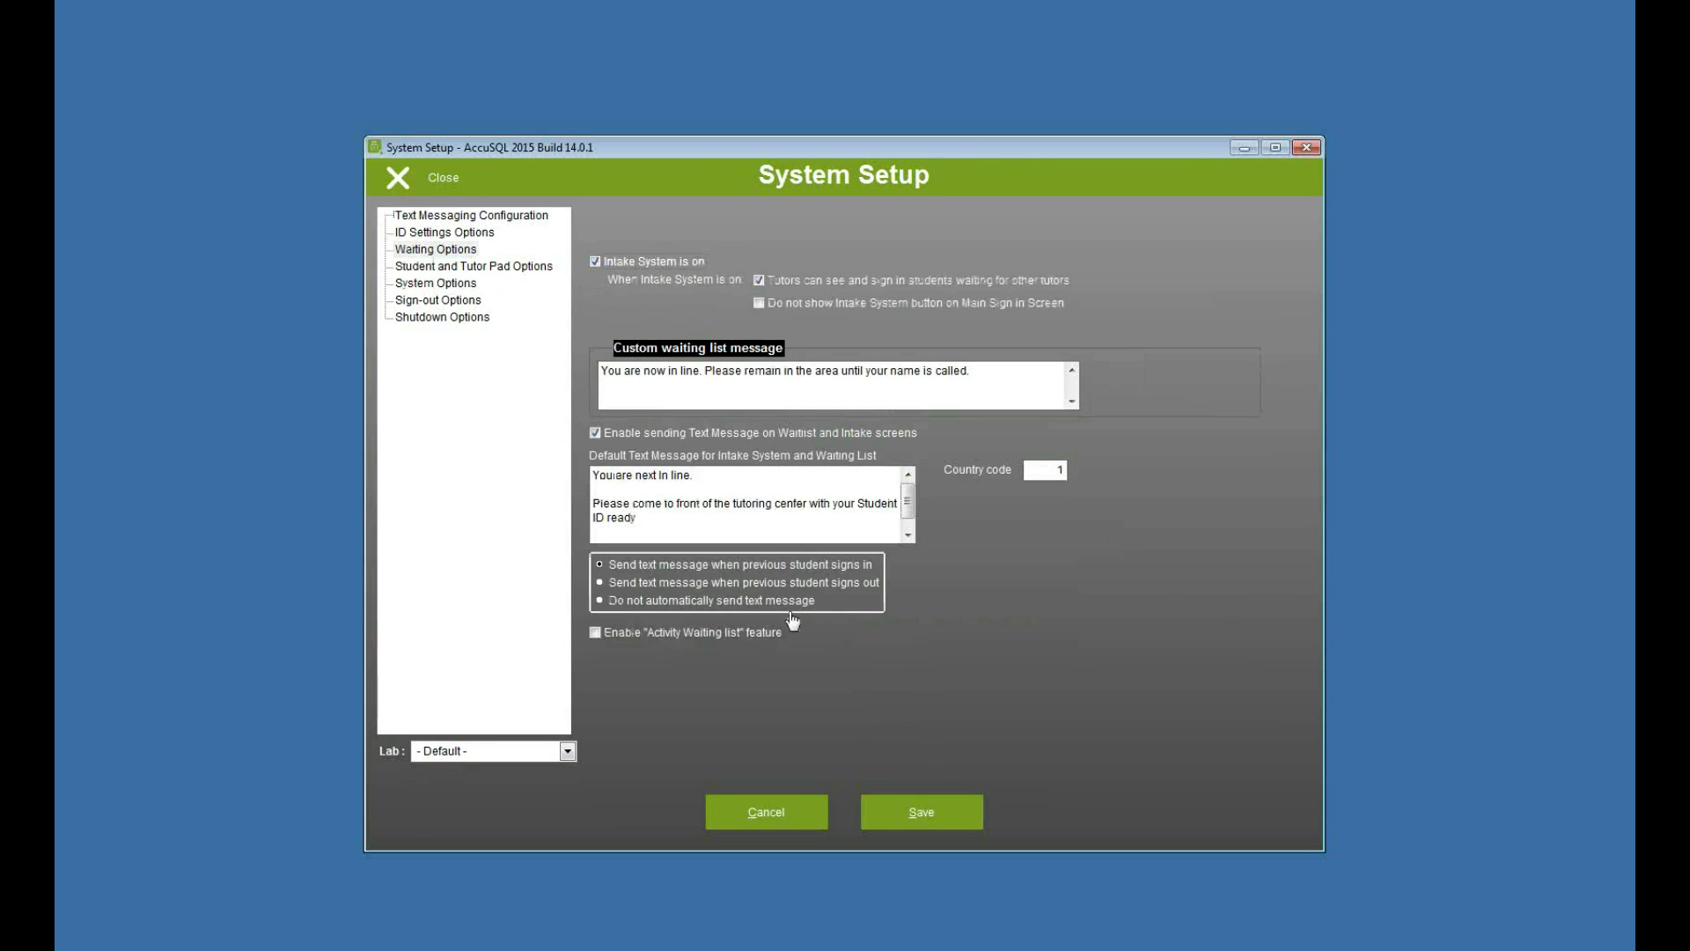
click(898, 811)
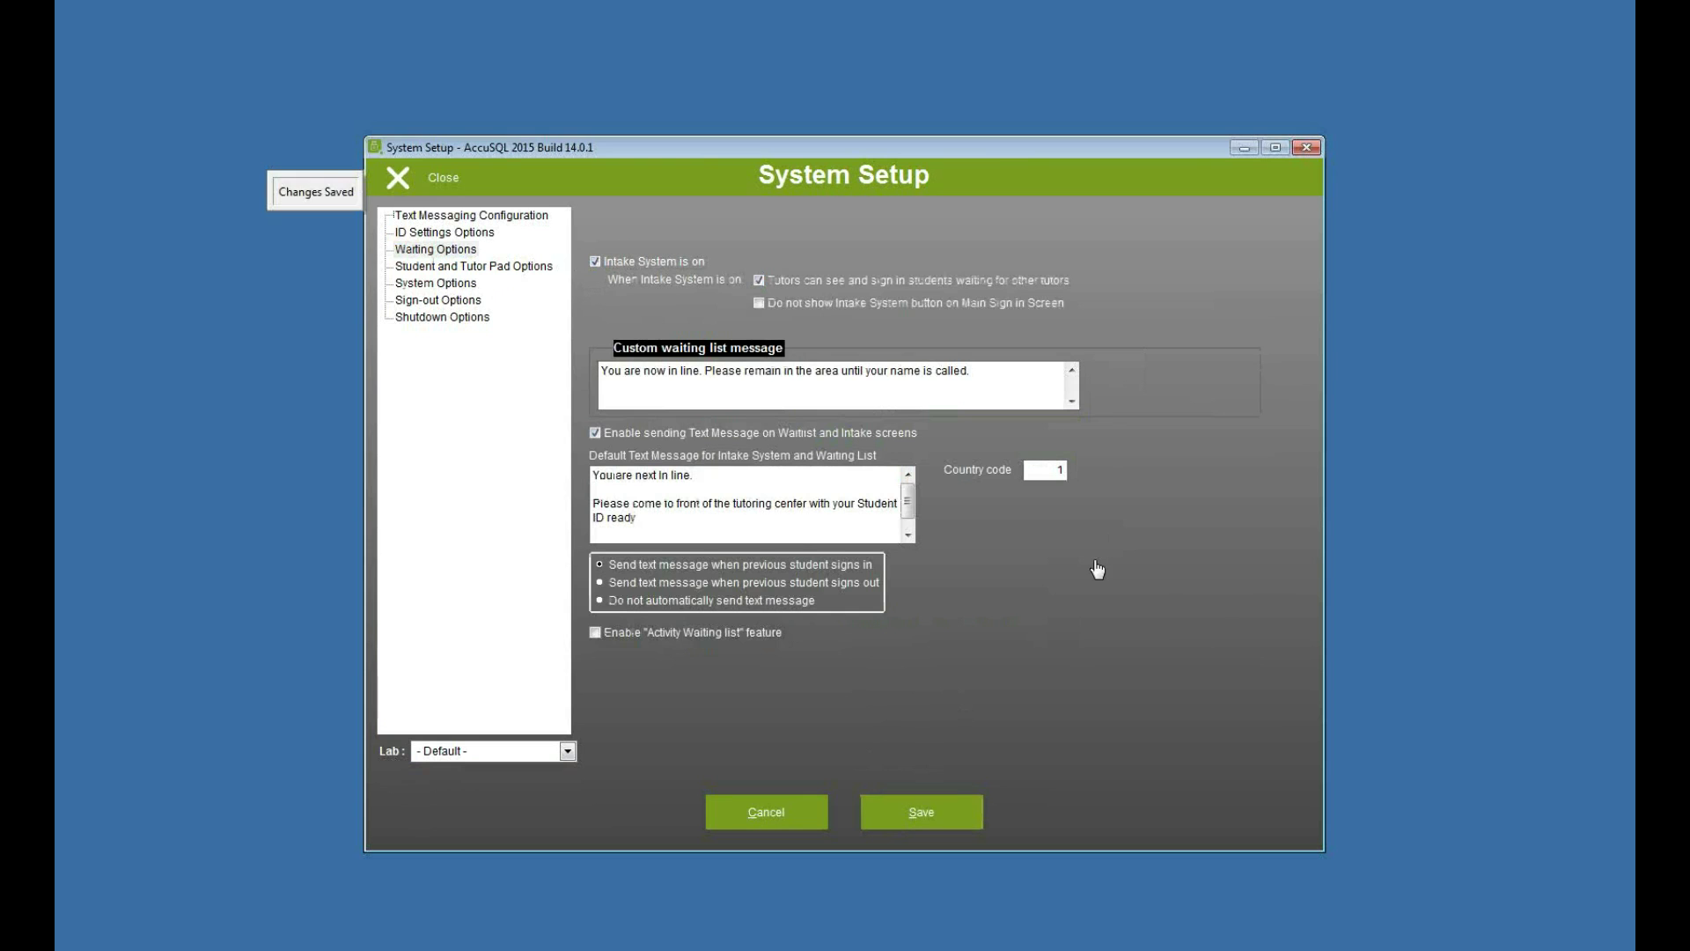
click(446, 180)
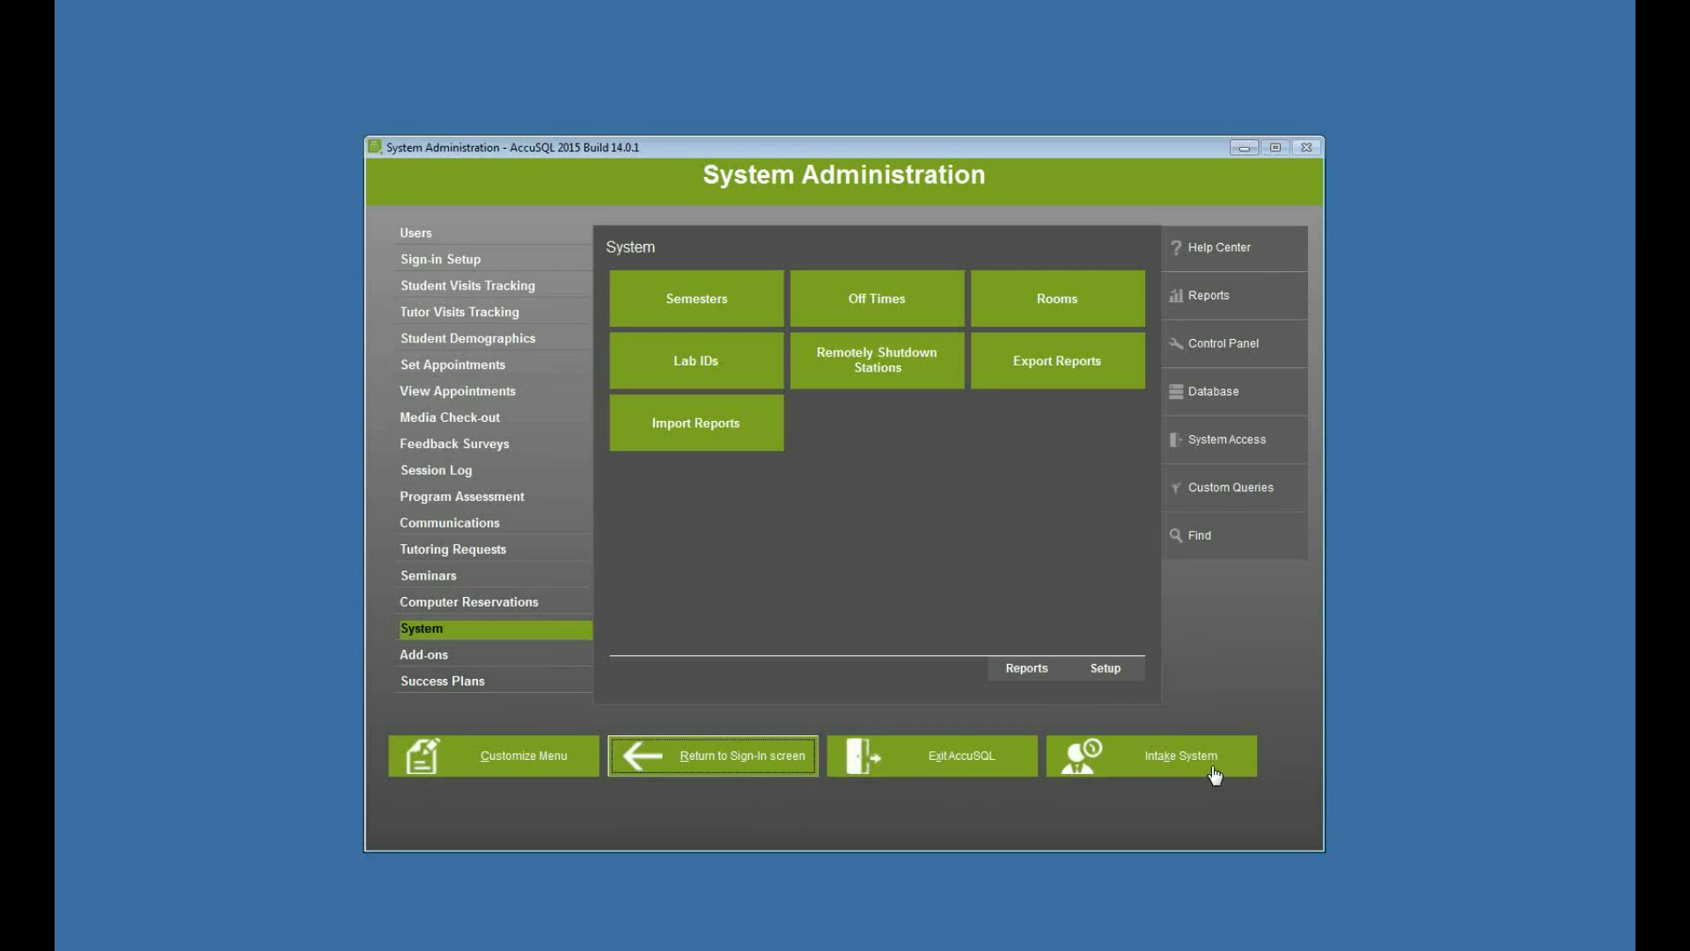
Return to the sign-in screen, log in with the student's ID and dismiss the past-due items notice
click(797, 763)
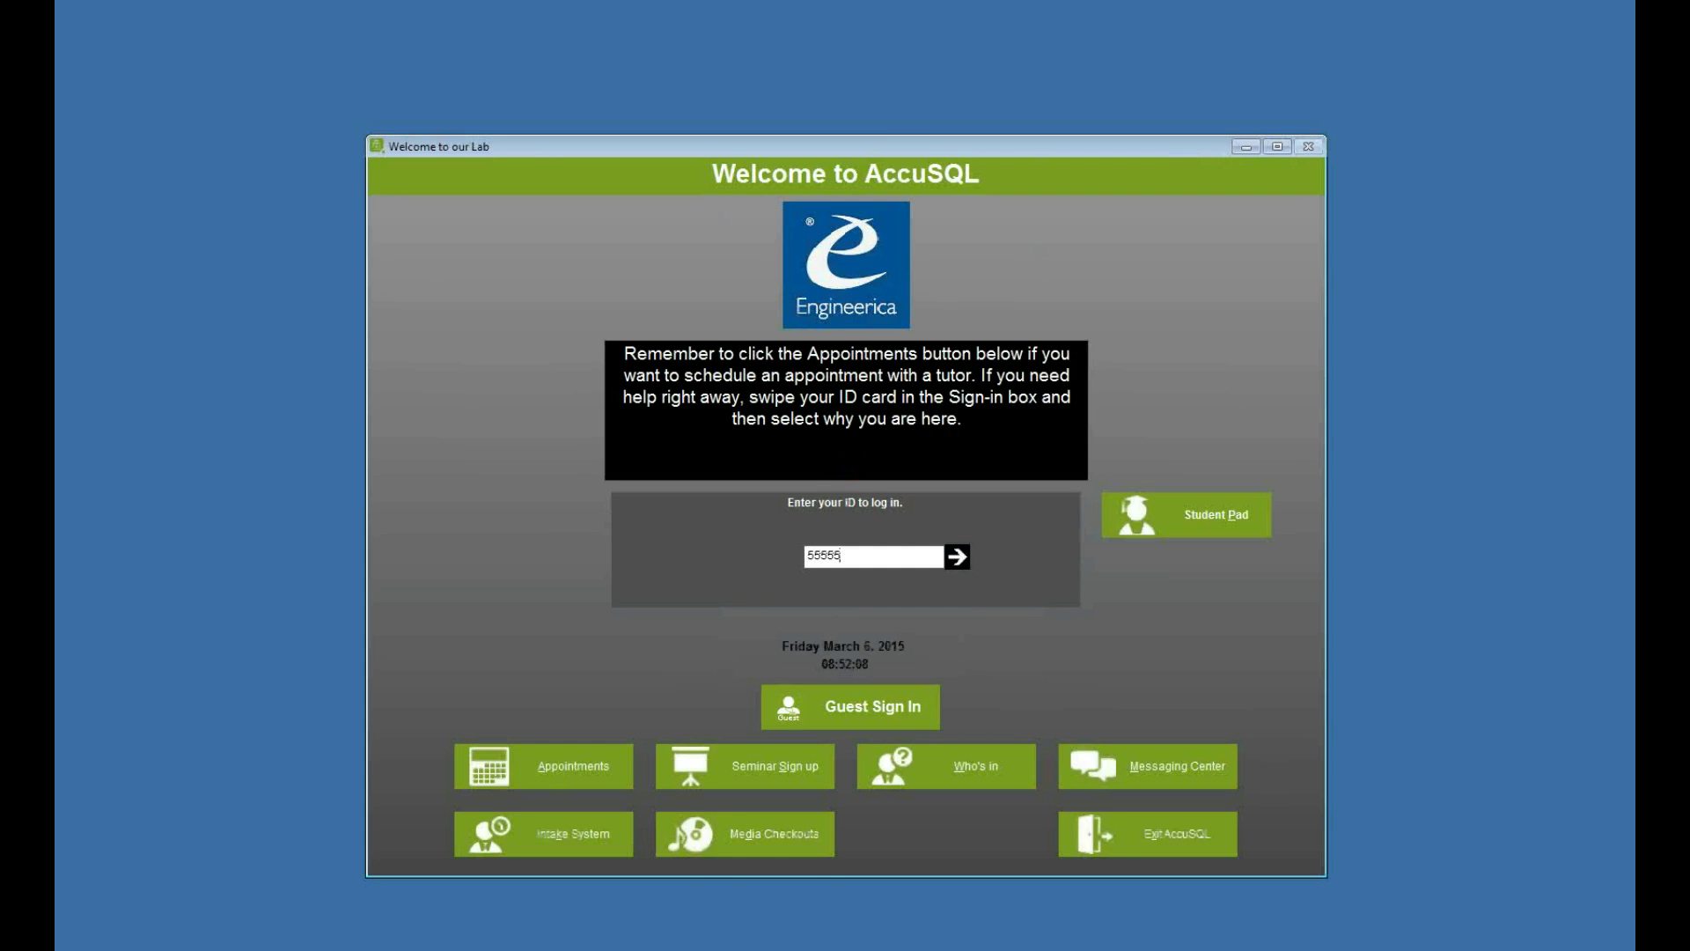
key(Return)
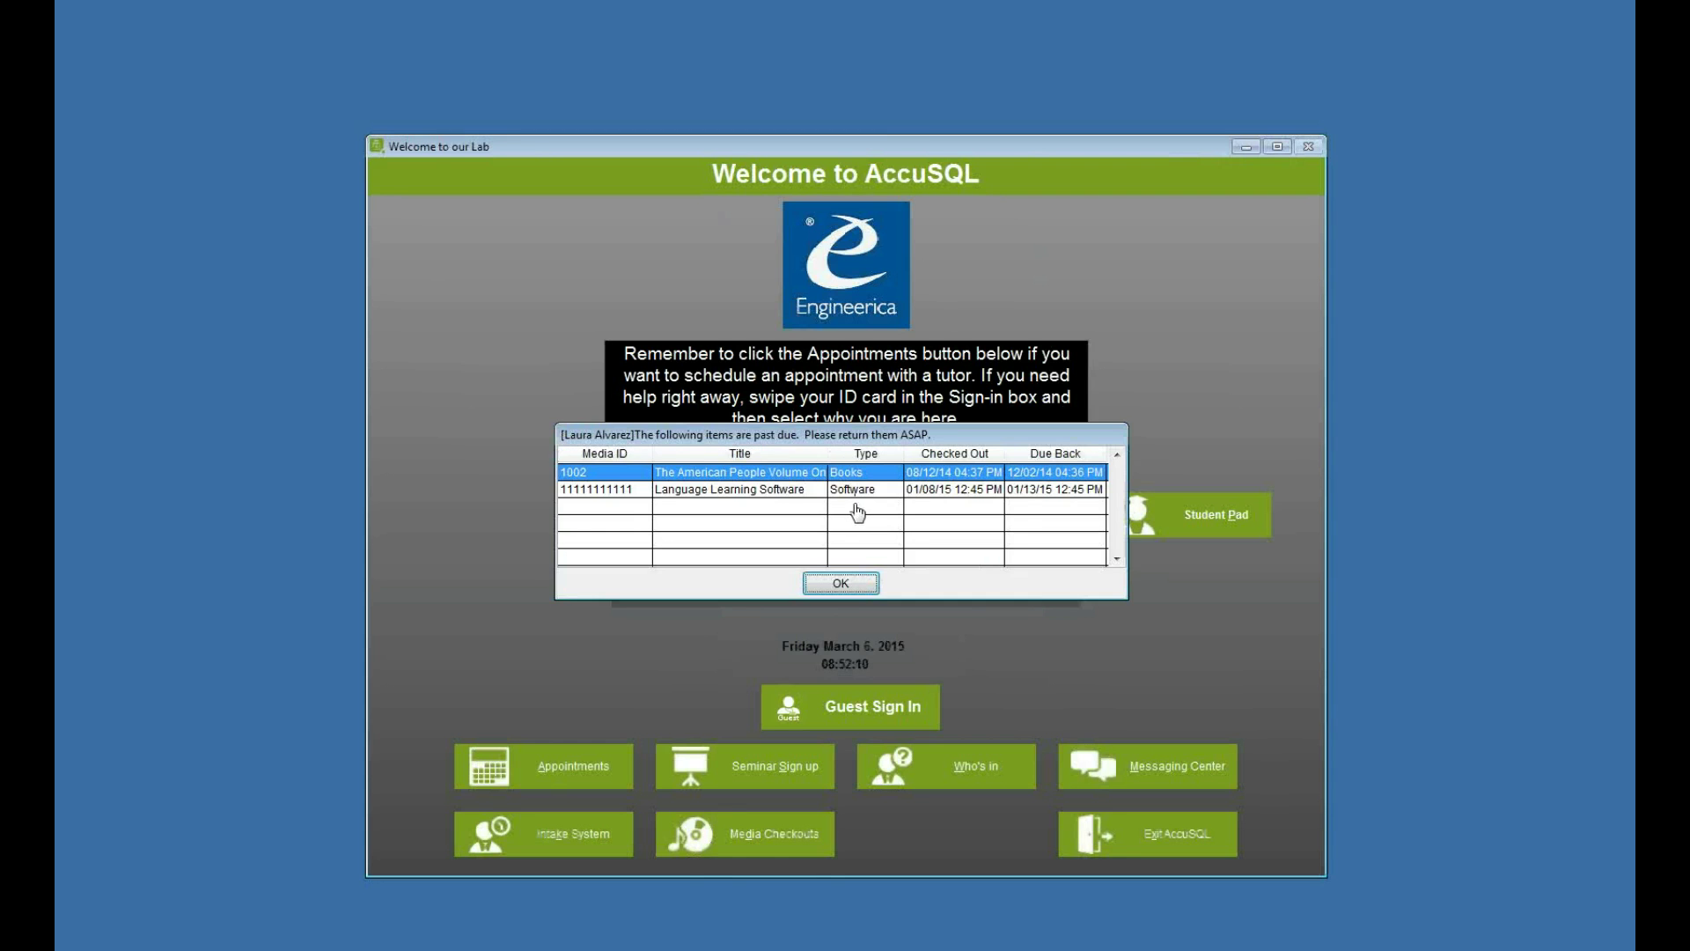
click(852, 500)
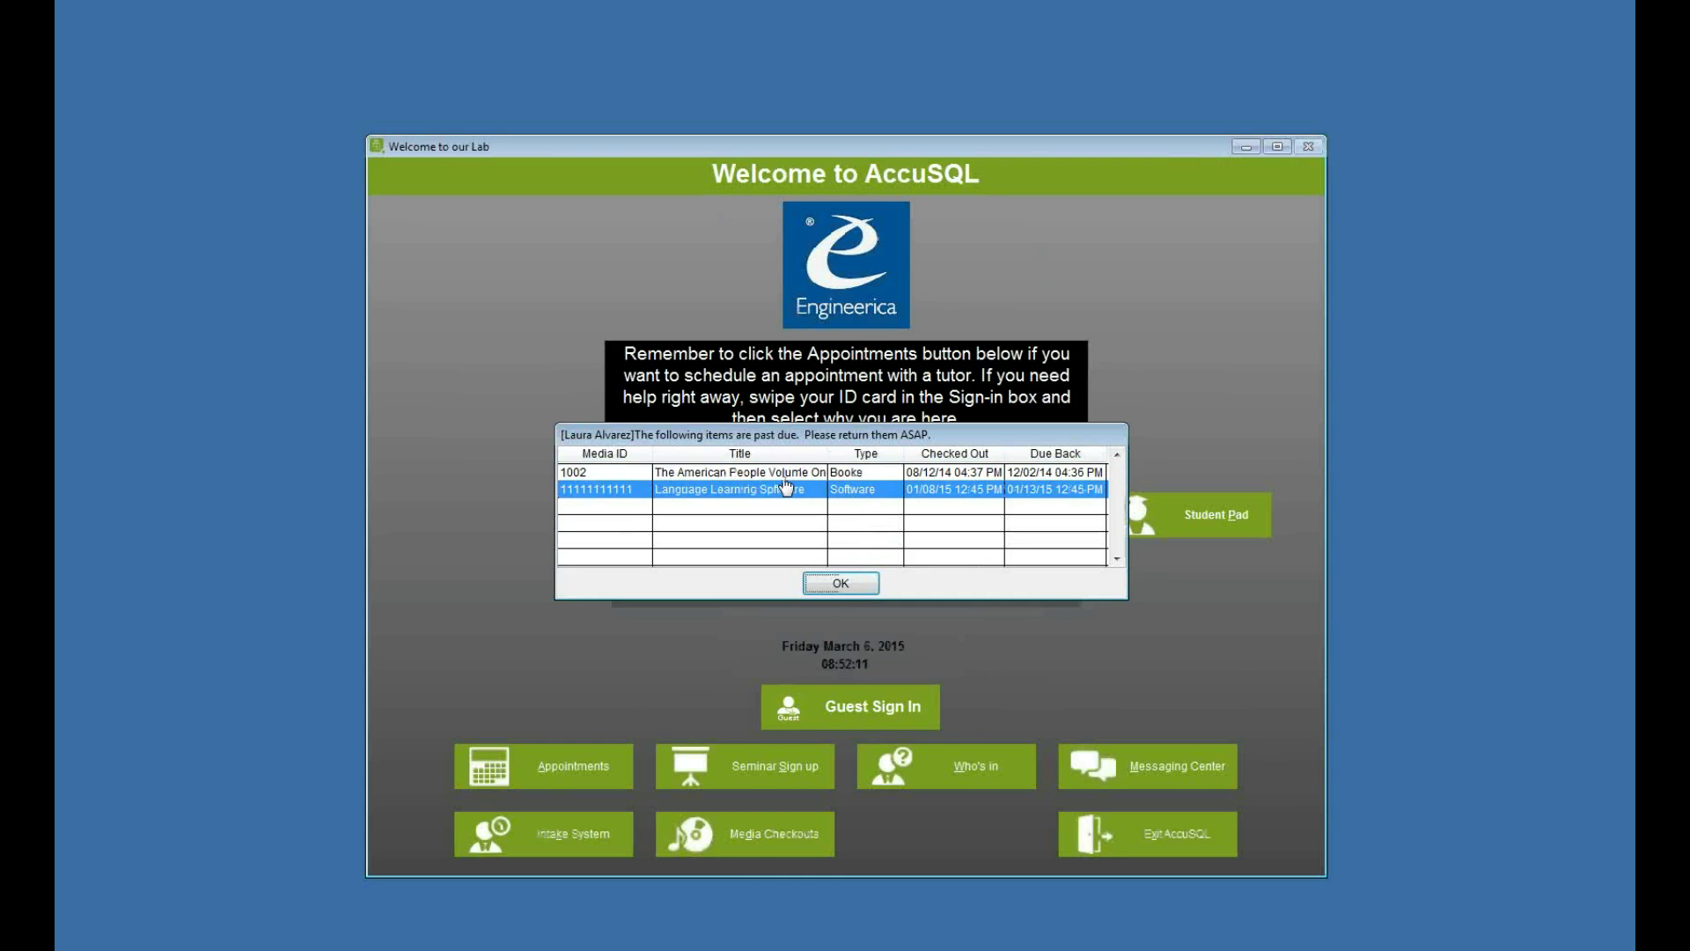
click(838, 583)
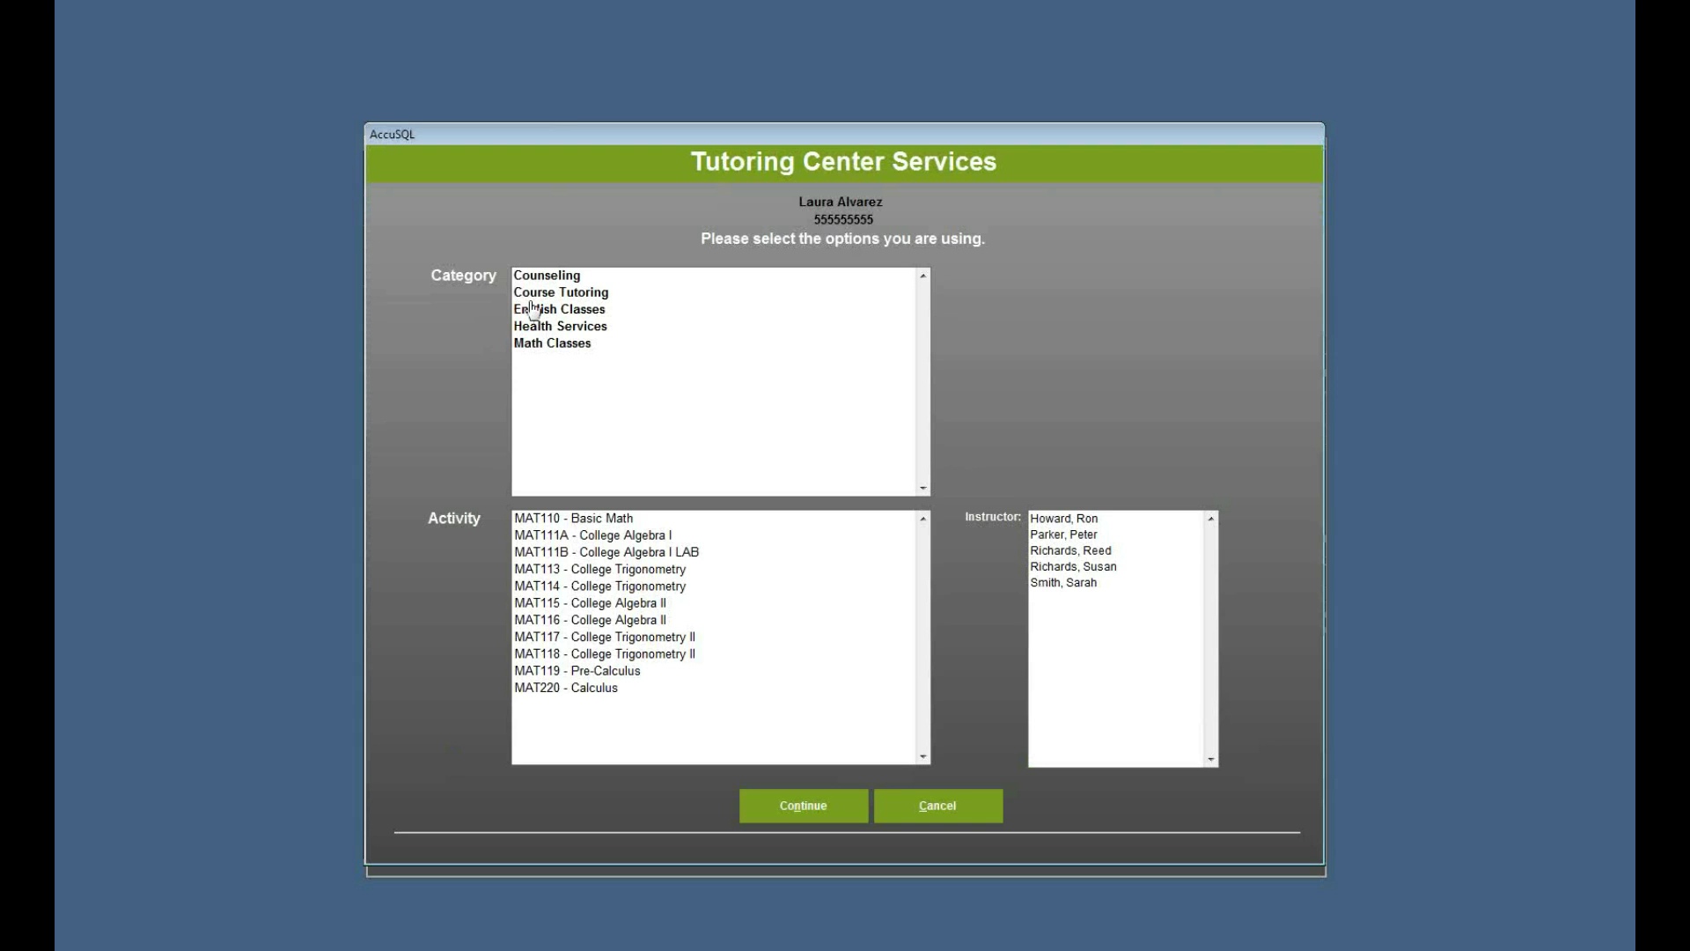
Put the student in line for Math Classes, MAT113 - College Trigonometry, with the last listed instructor and the first listed tutor
click(551, 344)
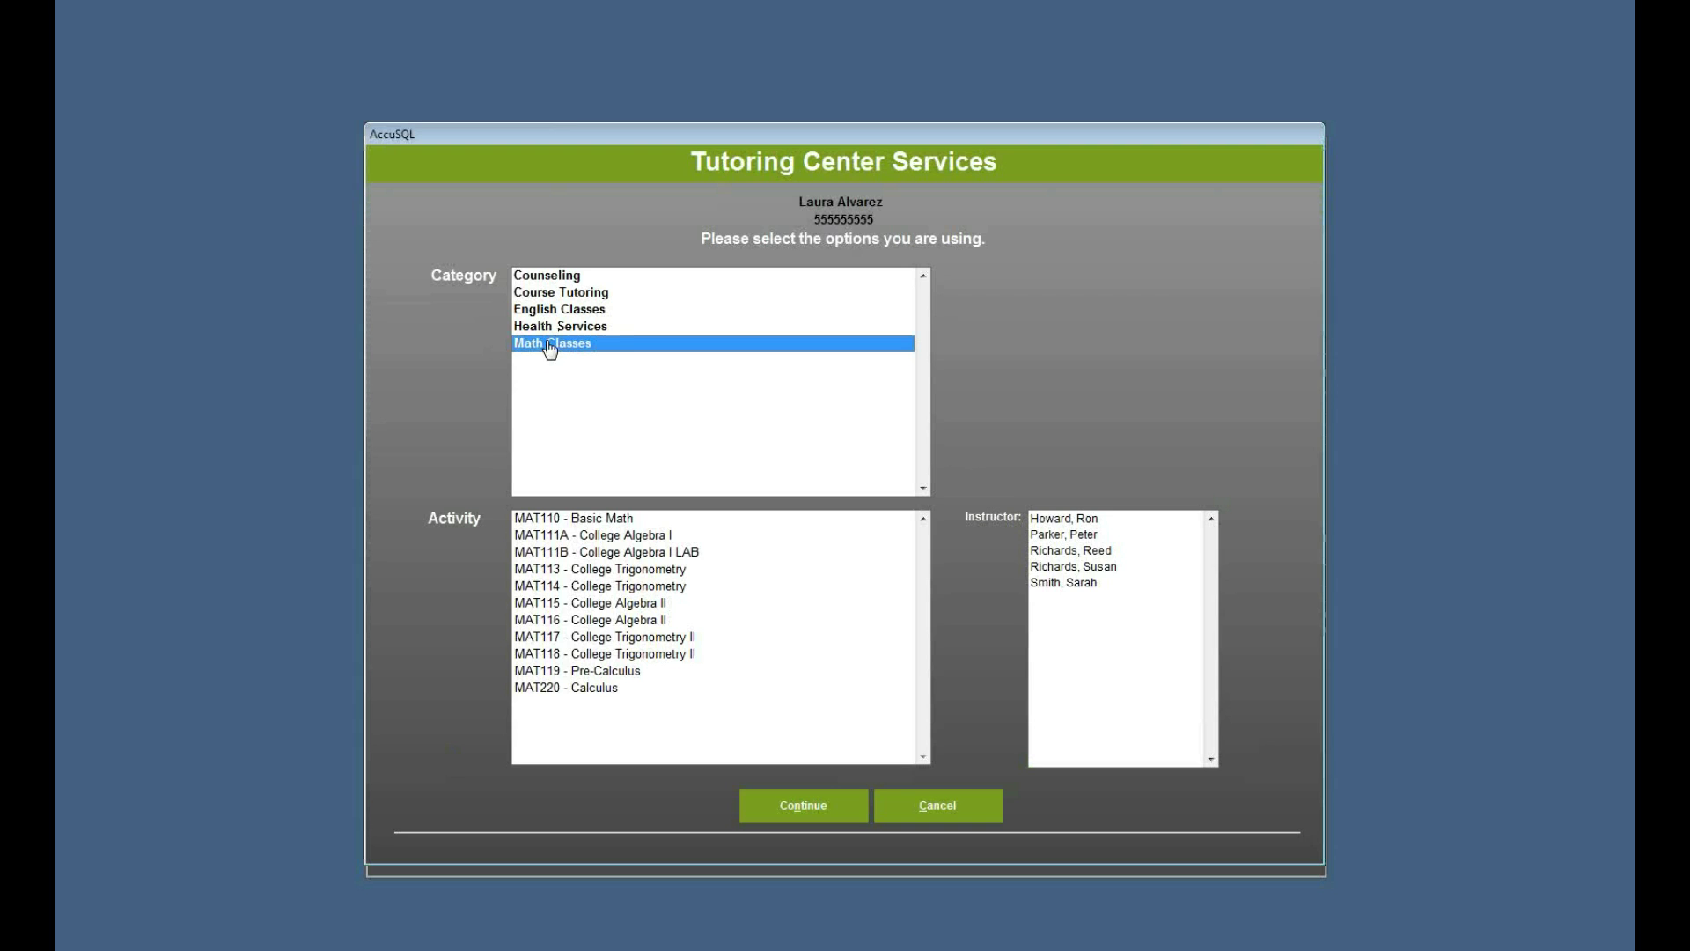
click(613, 571)
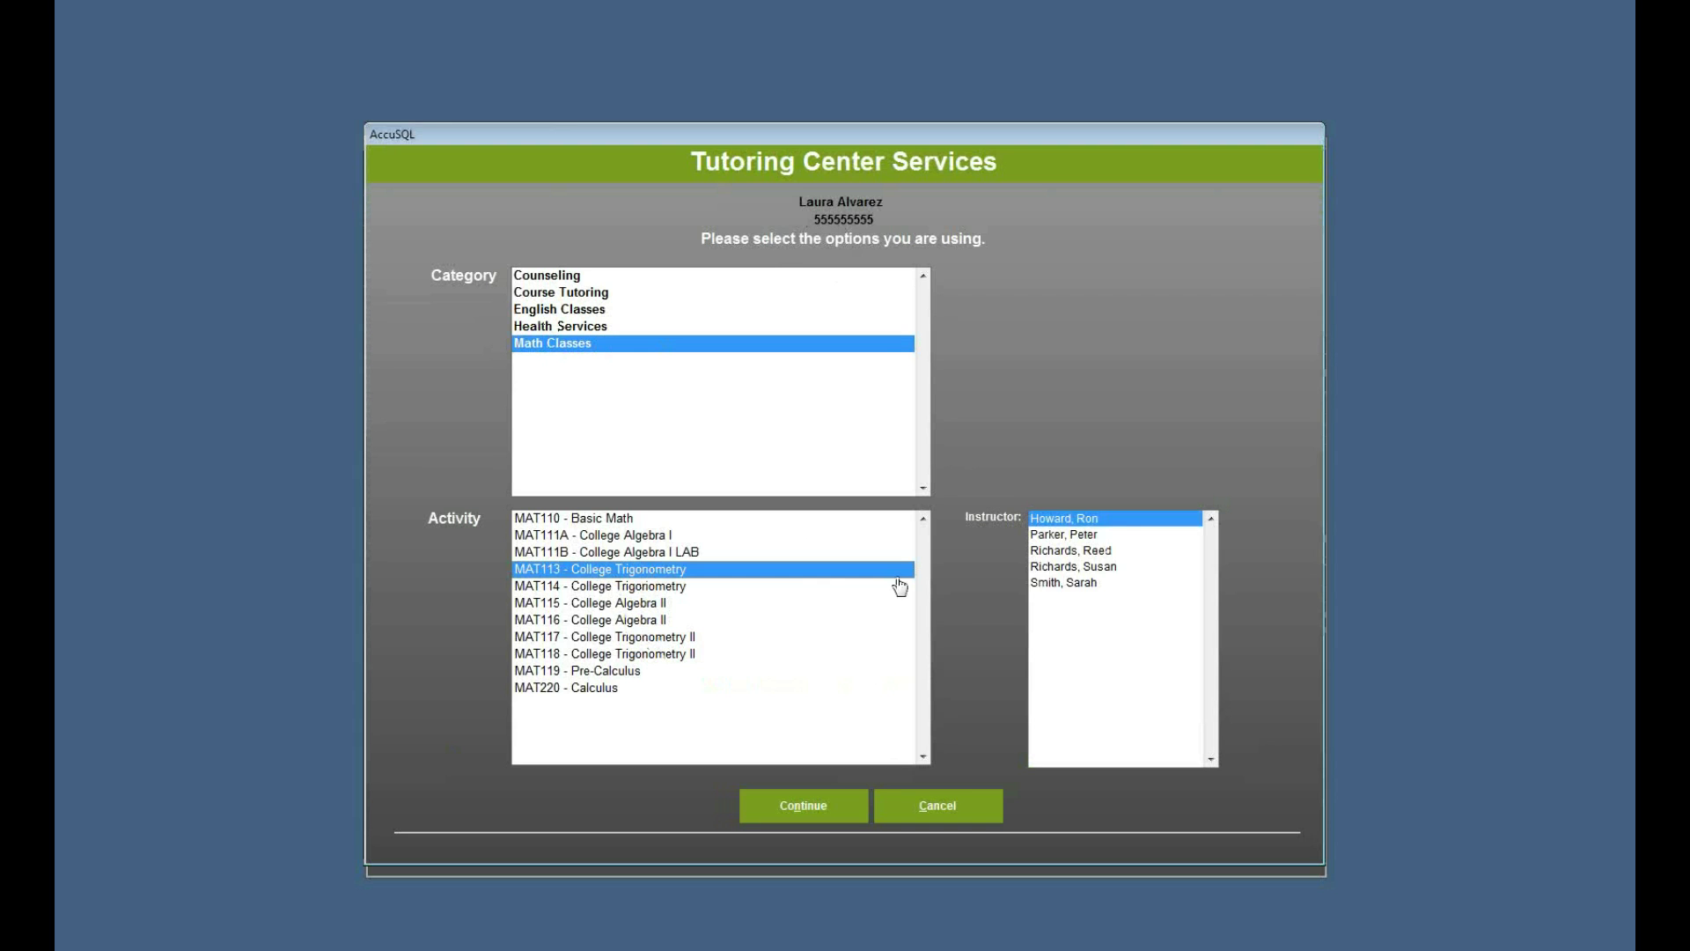
click(1064, 583)
click(785, 808)
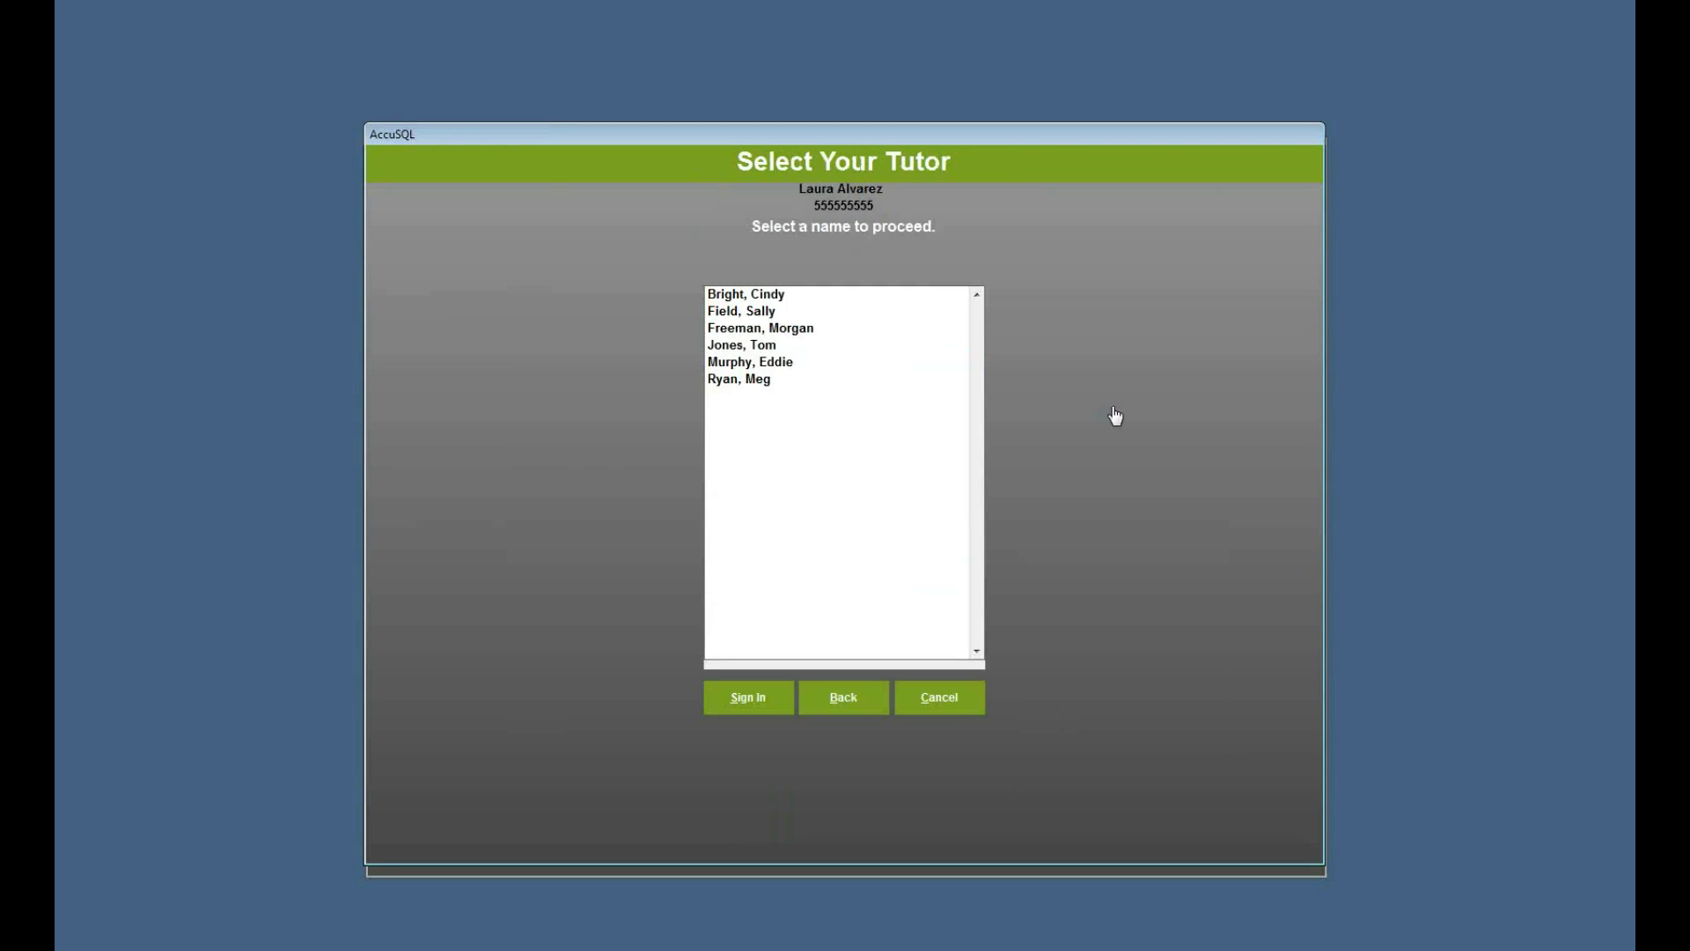
click(757, 296)
click(766, 700)
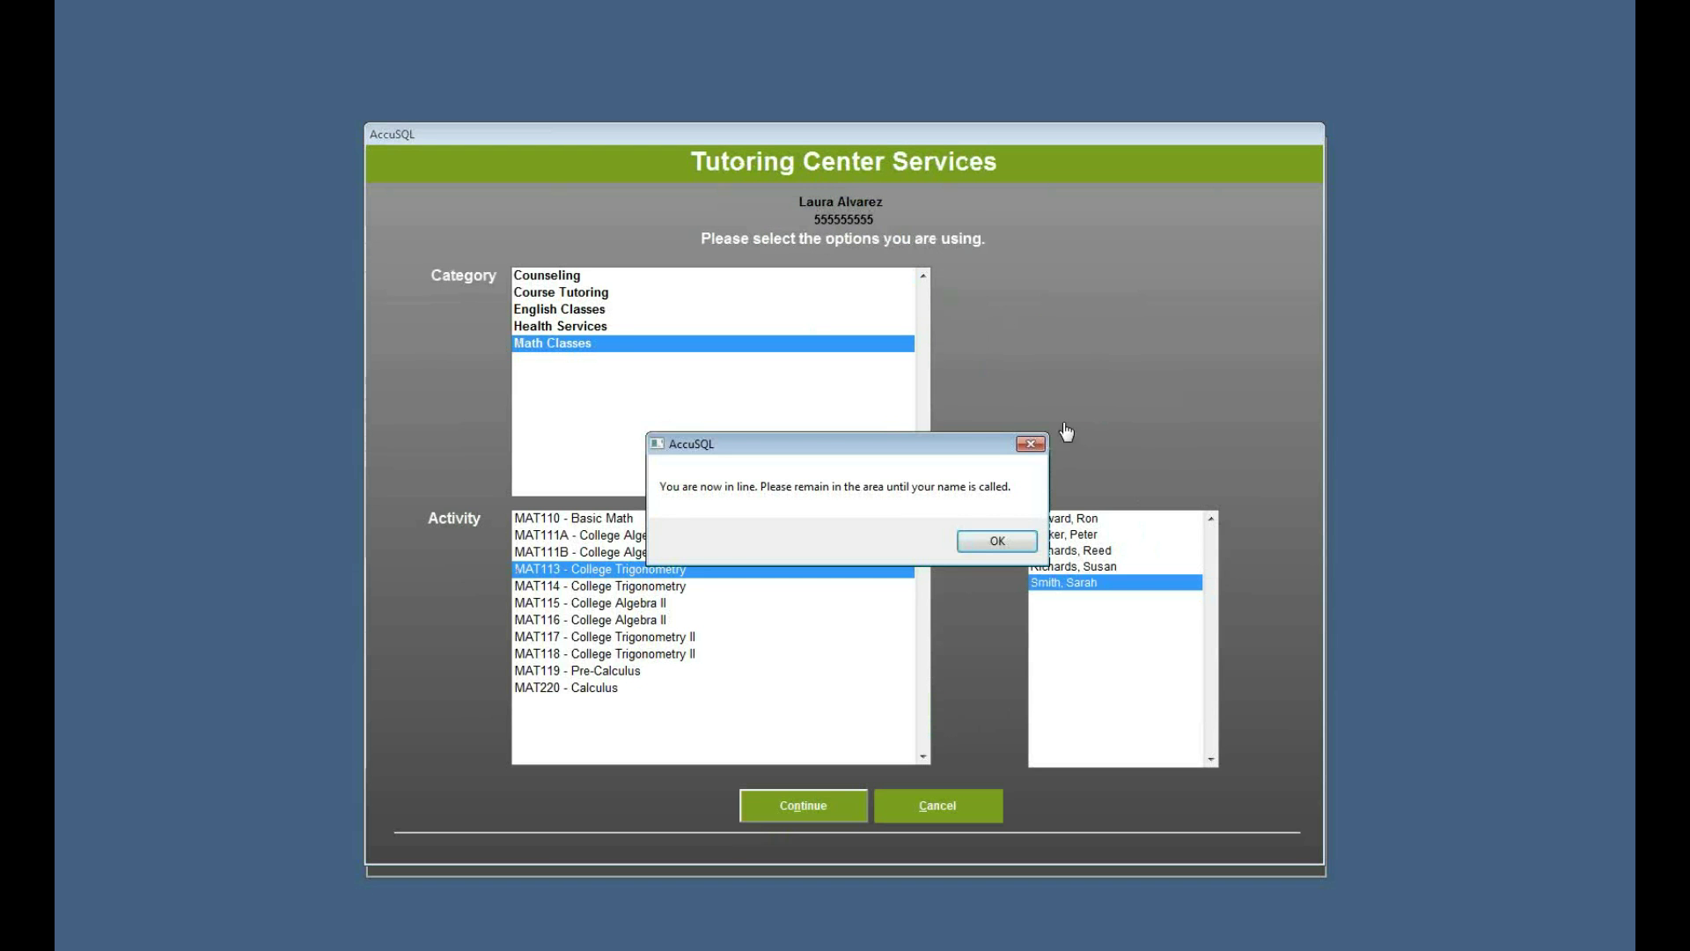
click(990, 542)
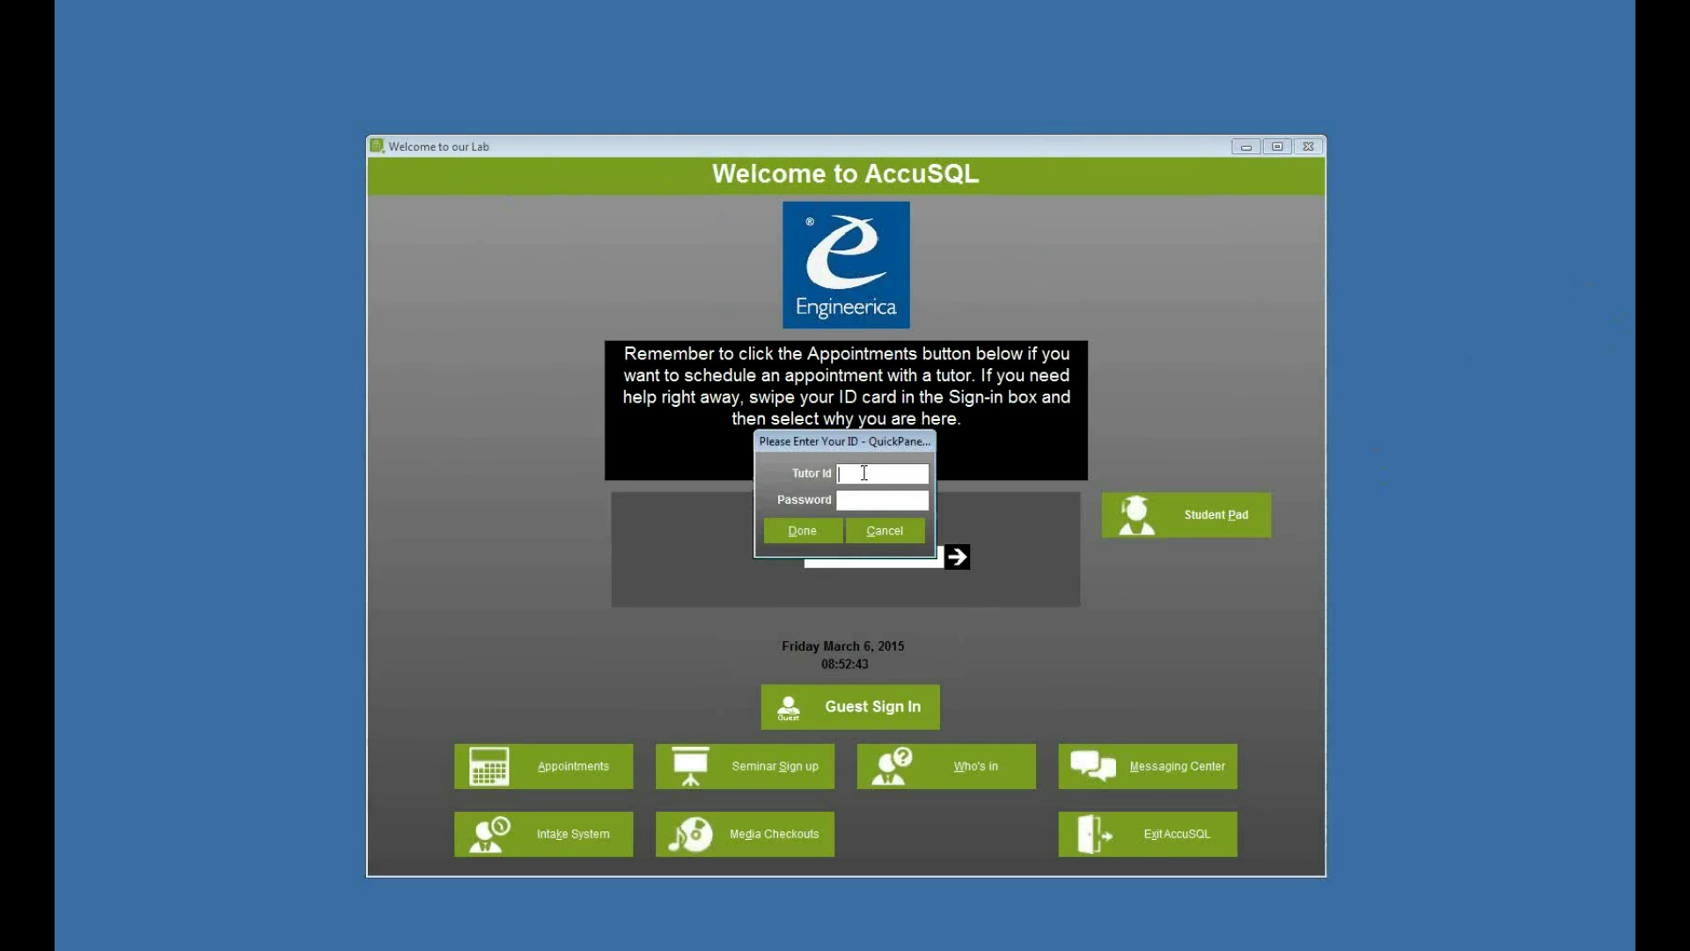
Log in to the Quick Panel with the tutor's ID, and switch the line to all waiting students and back
text(000555555)
key(Return)
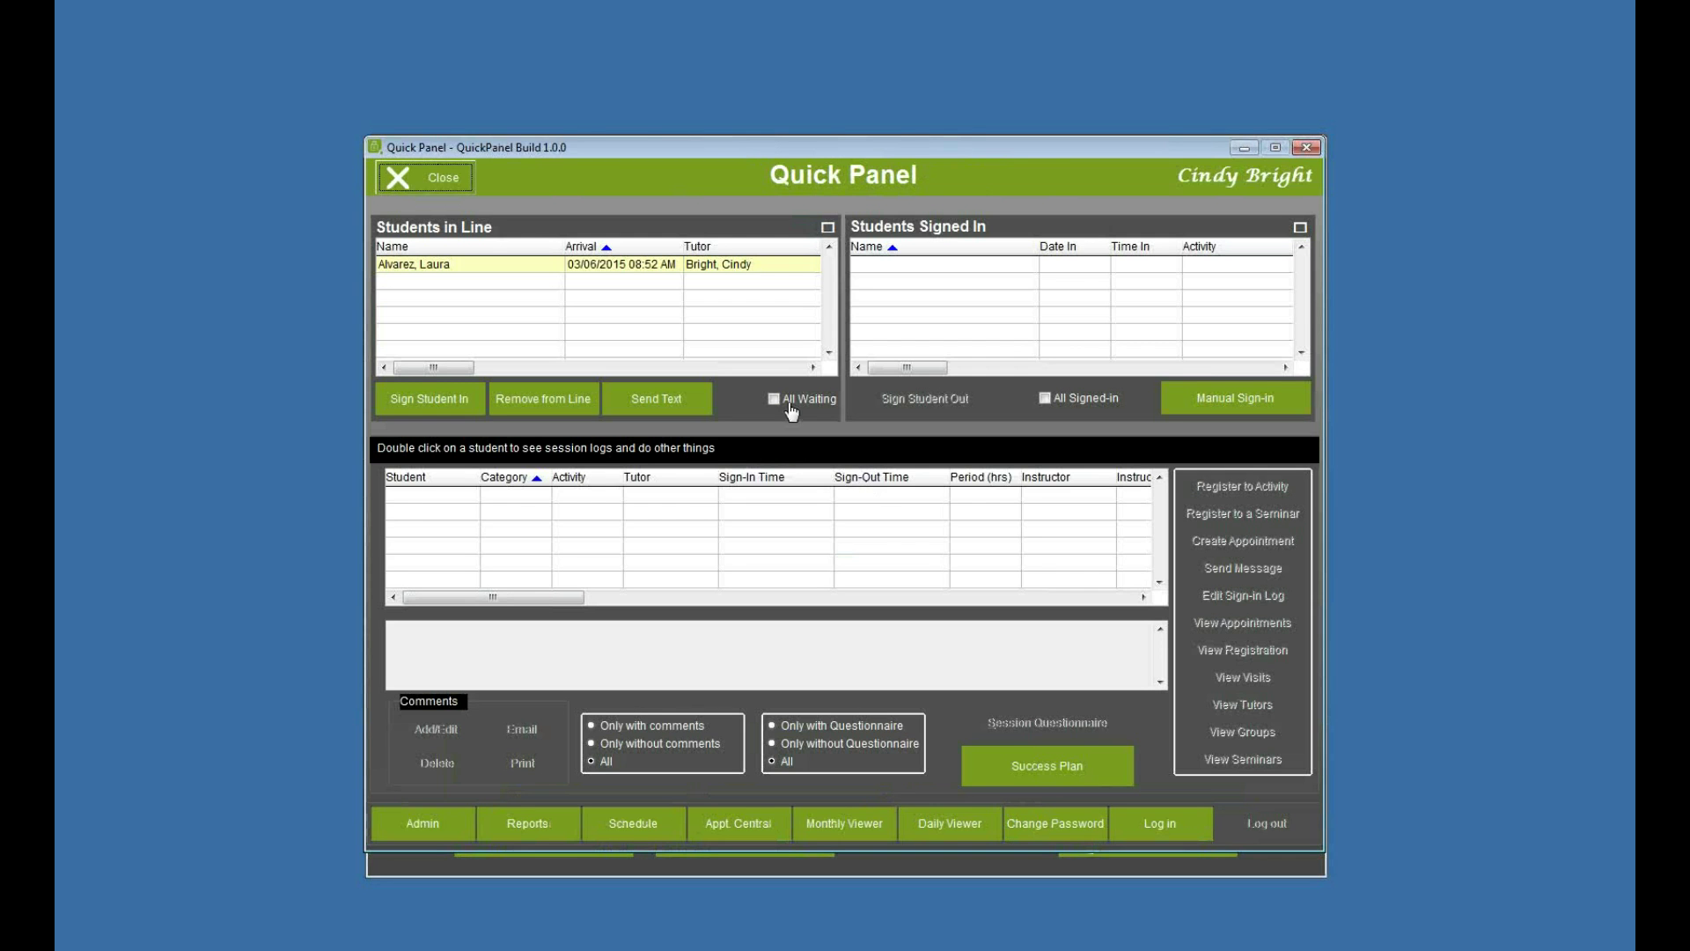
click(782, 368)
click(506, 370)
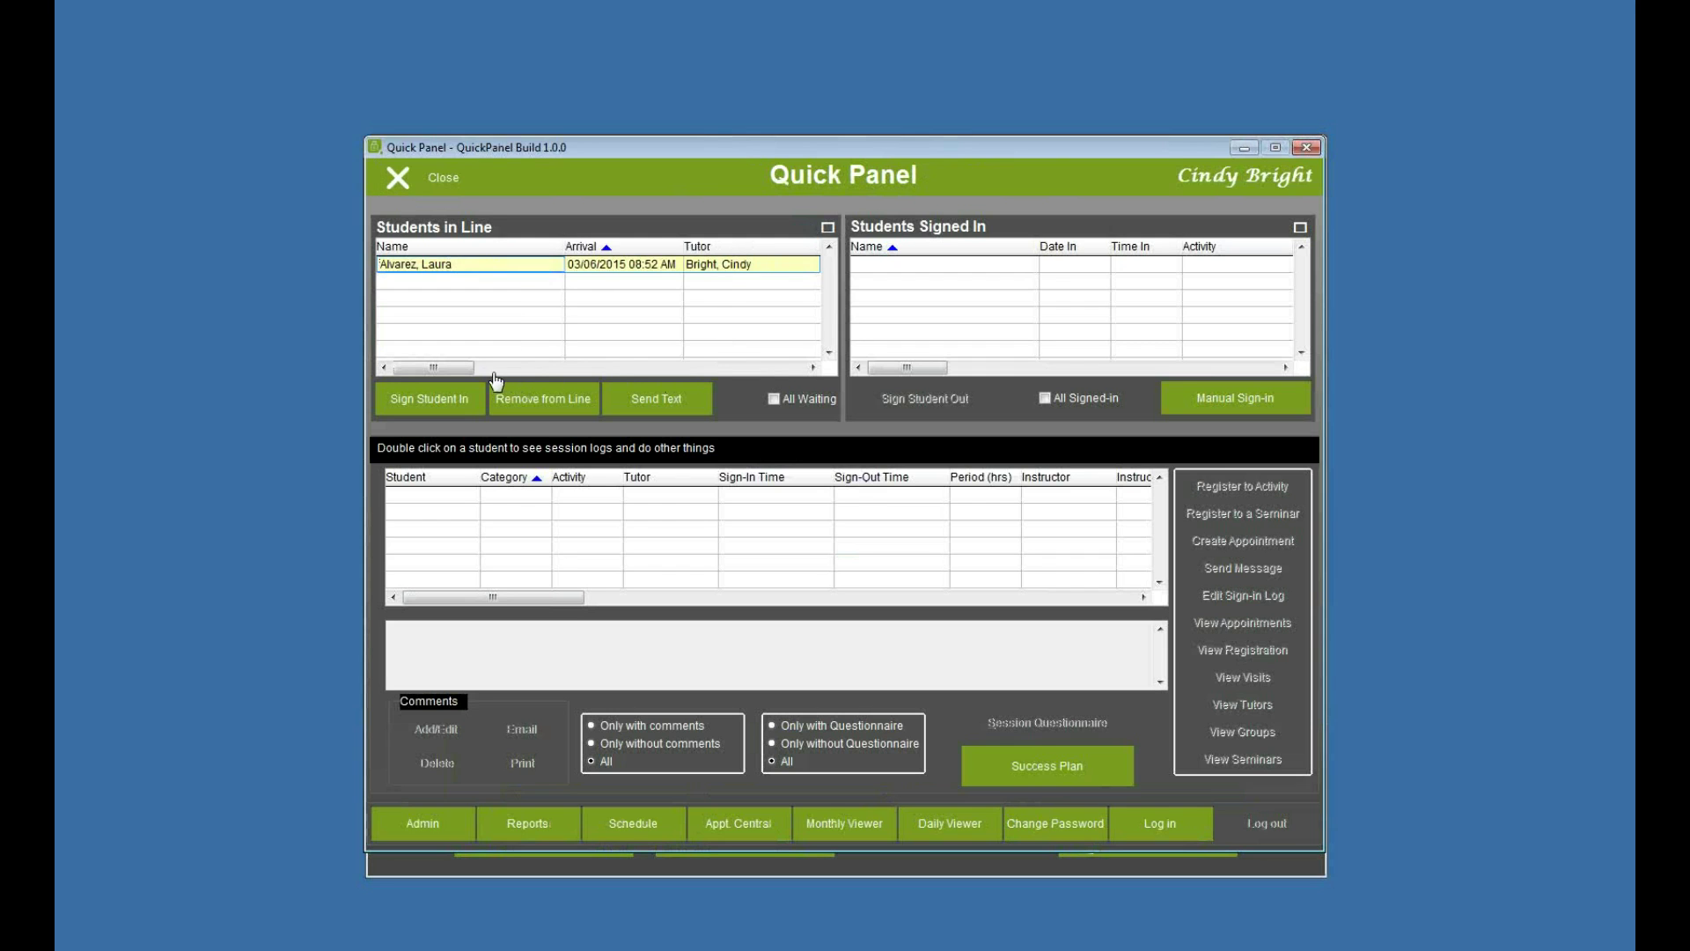
click(774, 399)
click(774, 398)
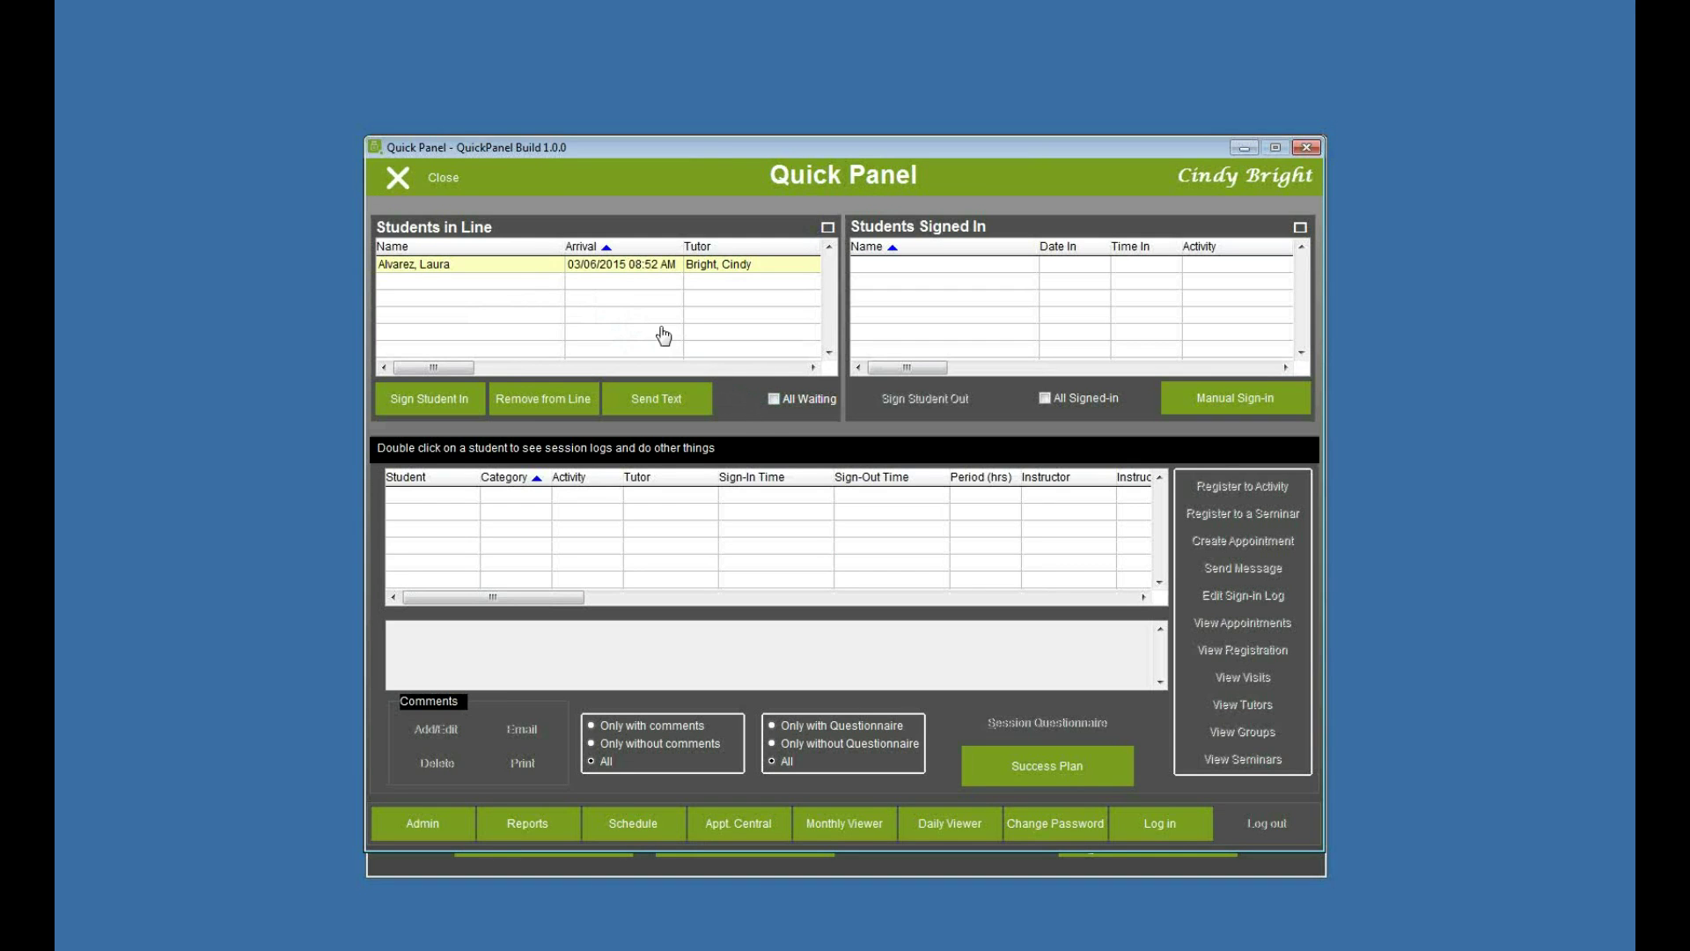
Sign in the student waiting in line and agree to report the visit to the instructor
click(565, 263)
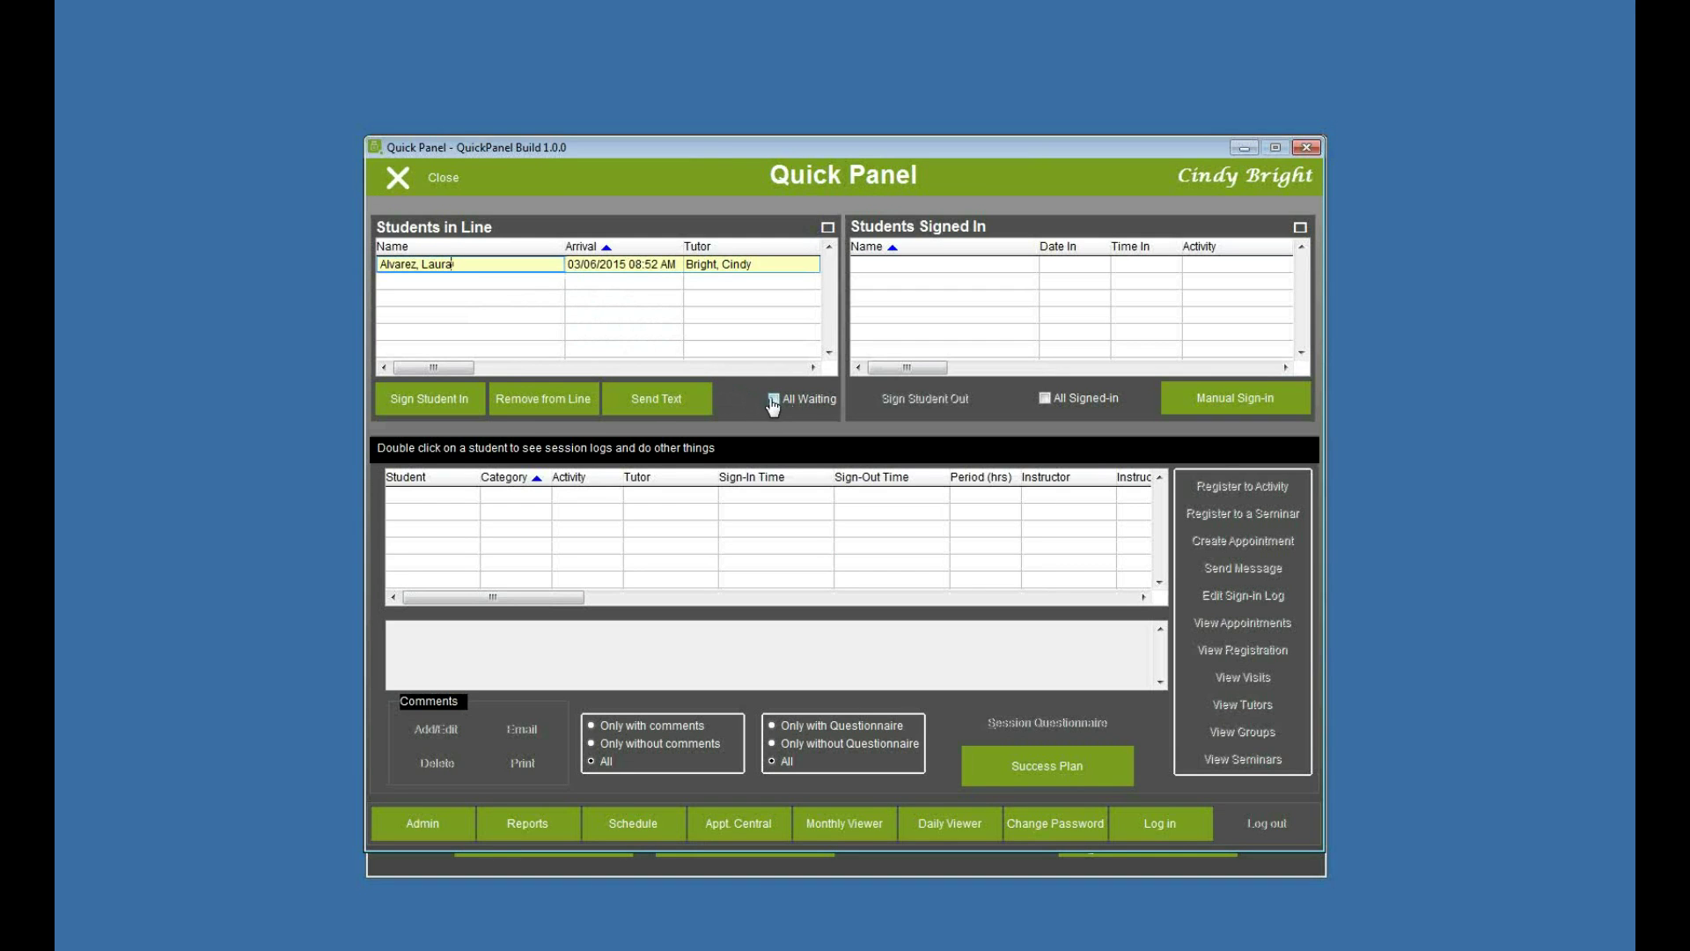
click(449, 405)
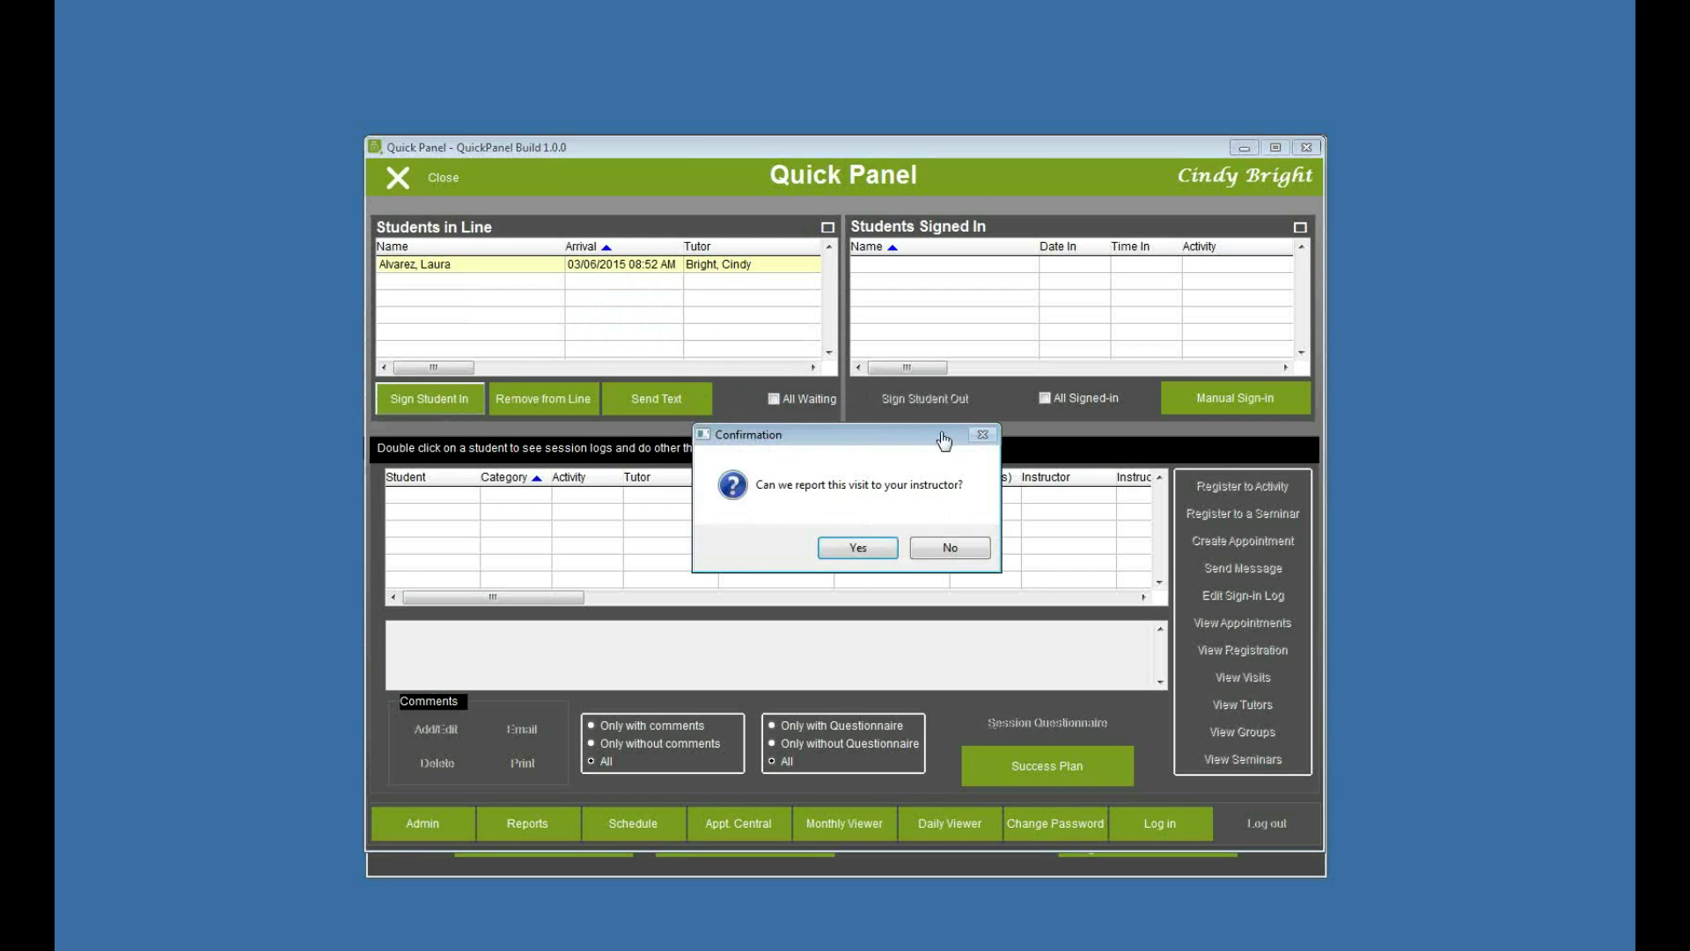
click(859, 548)
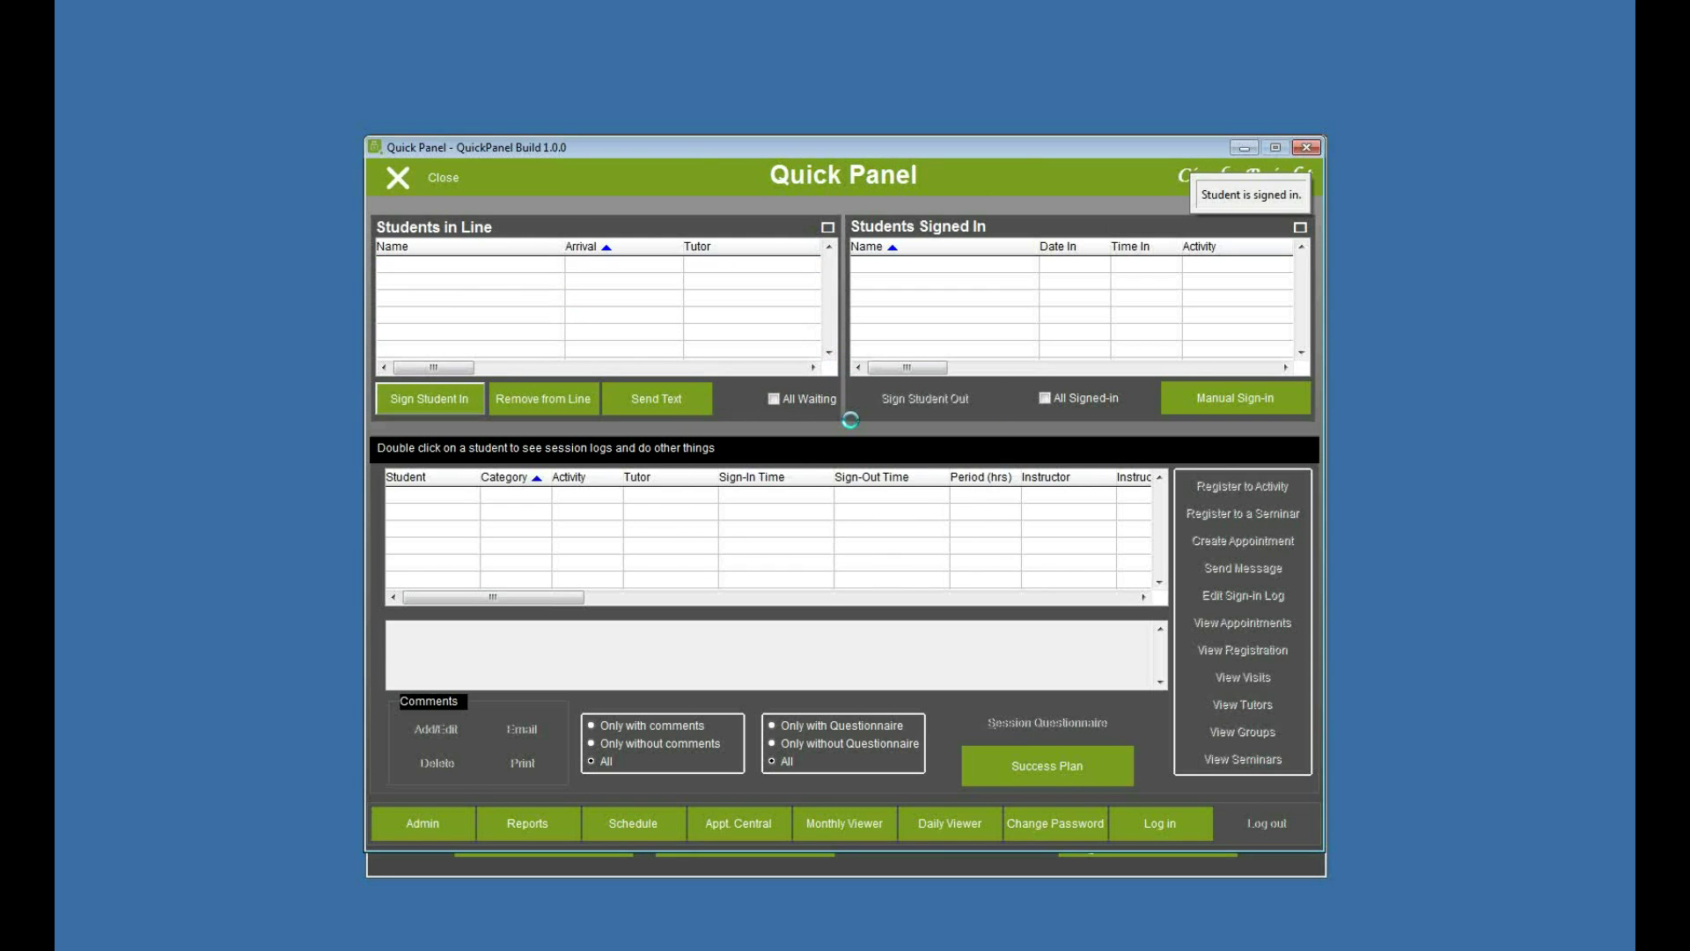
Examine the enlarged Students Signed In list, restore its size, and load and look through the signed-in student's session logs
click(1300, 227)
click(1094, 630)
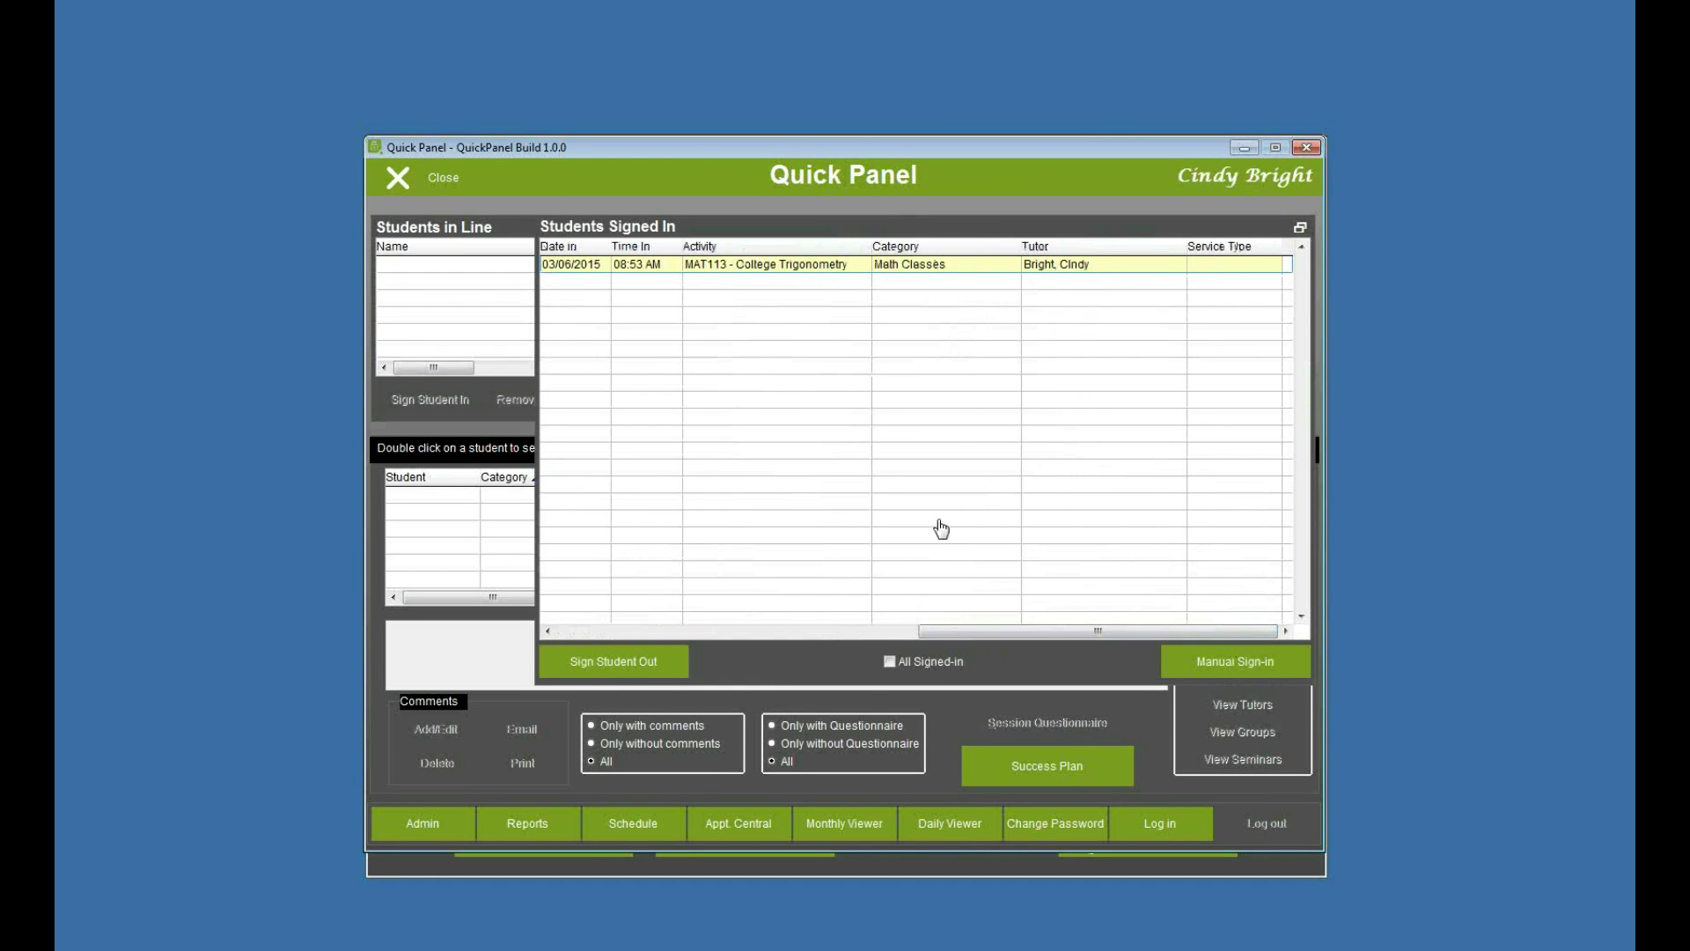
click(1301, 230)
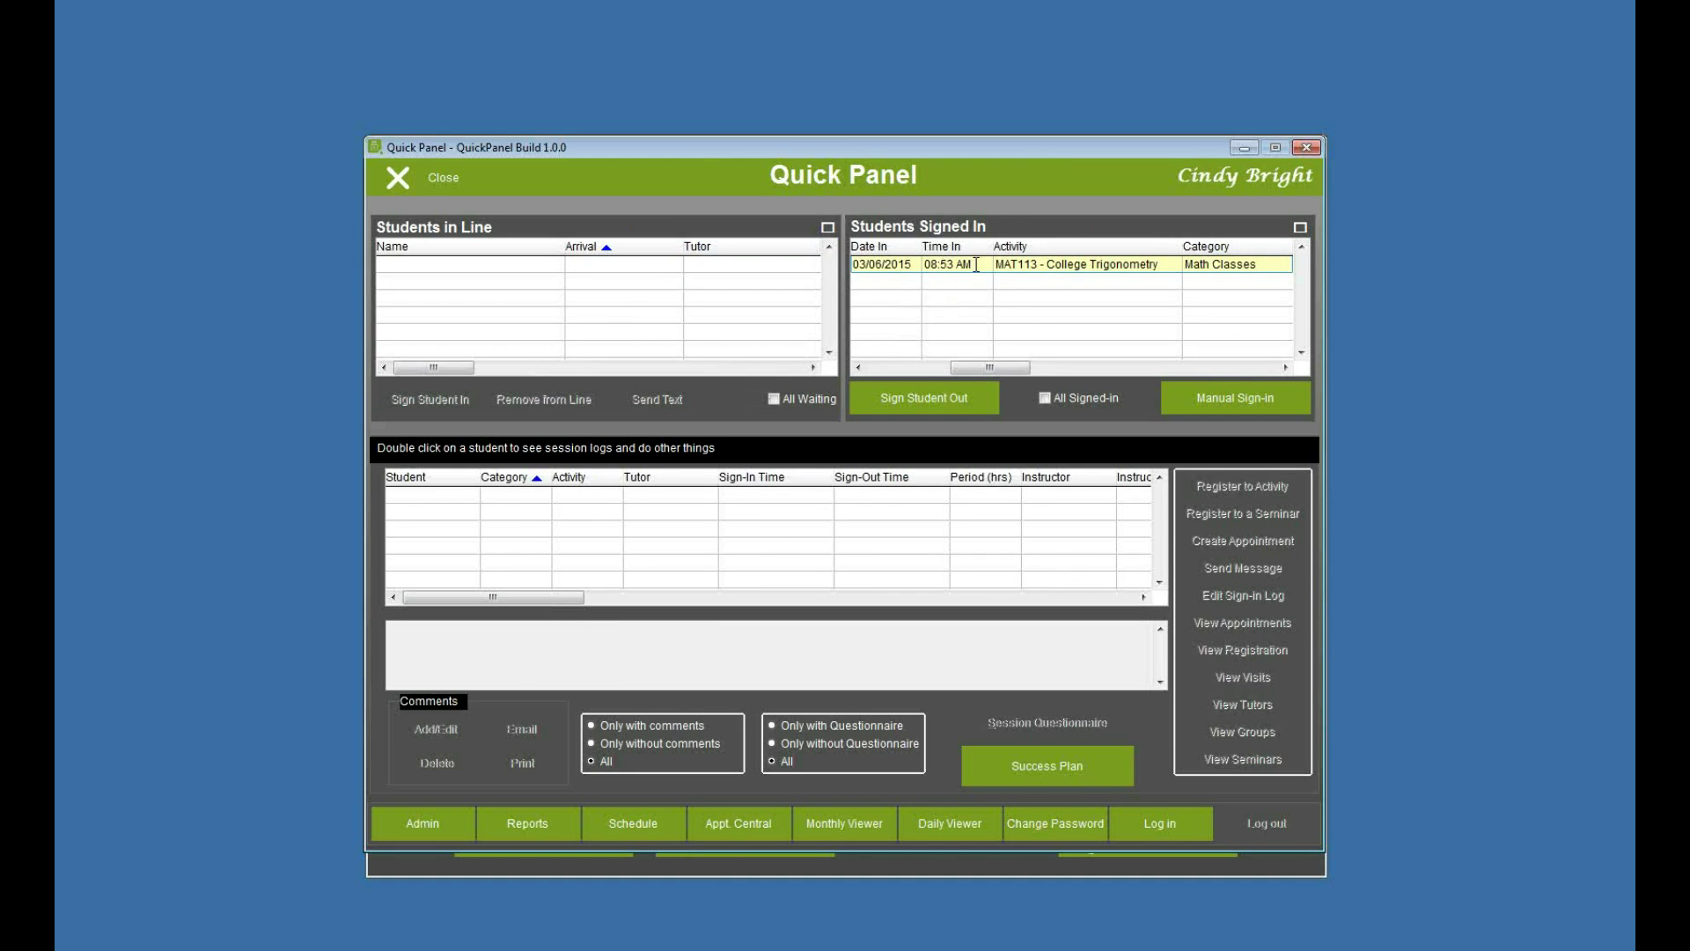
double_click(1030, 261)
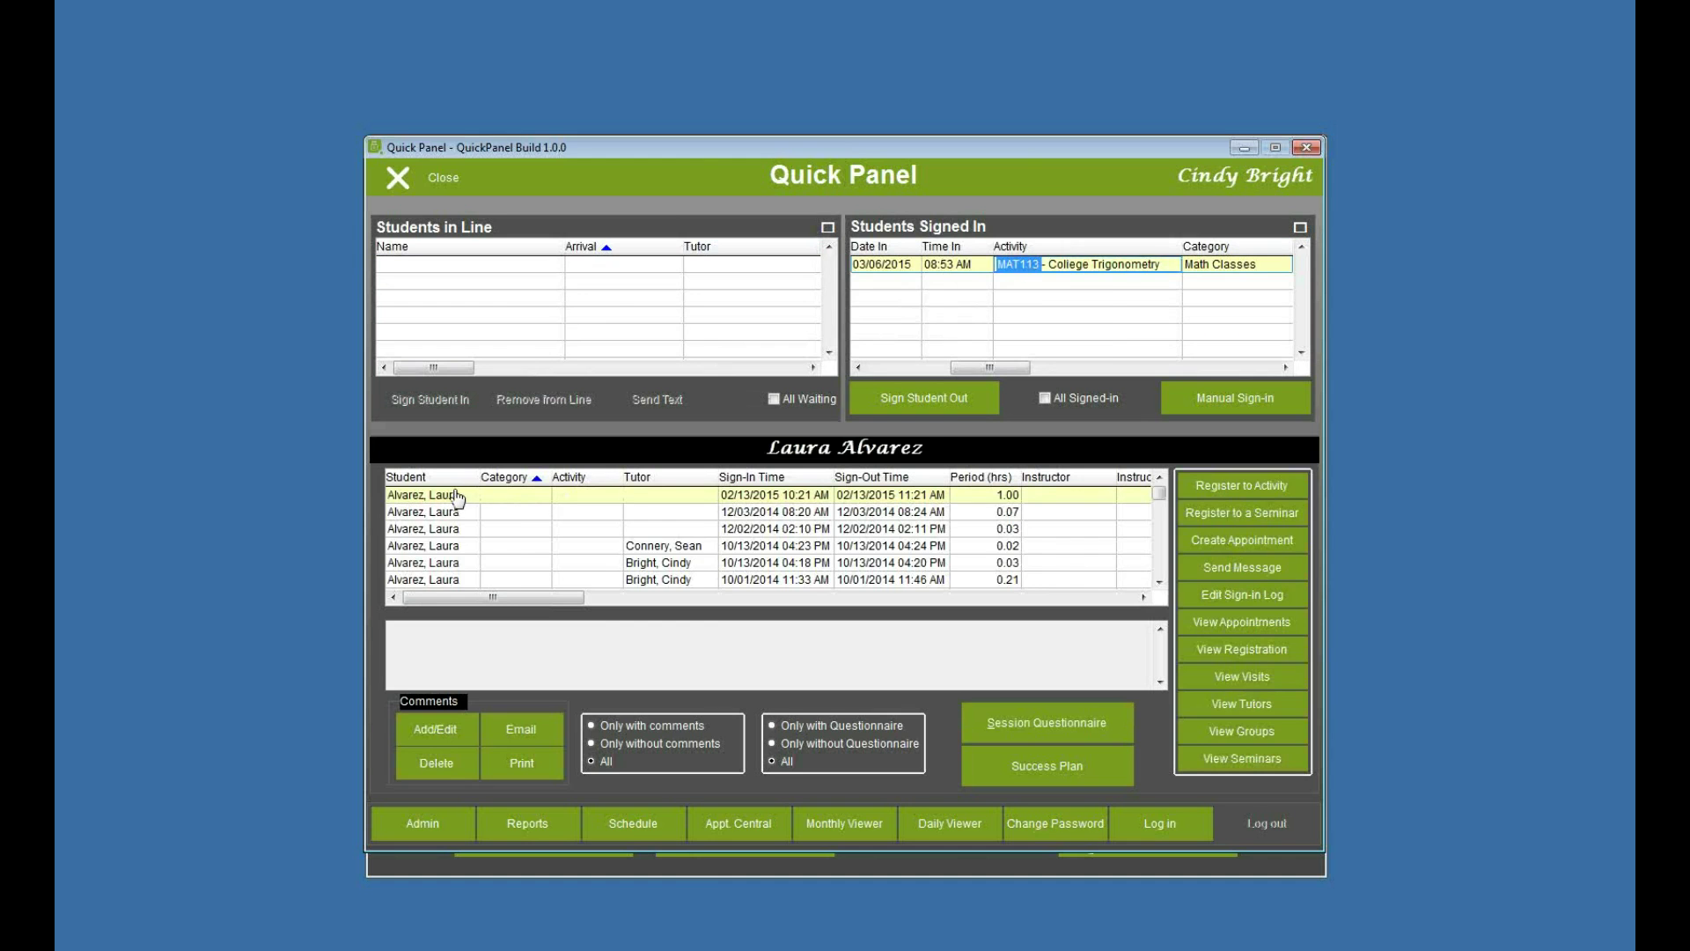
scroll(656, 555, down, 10)
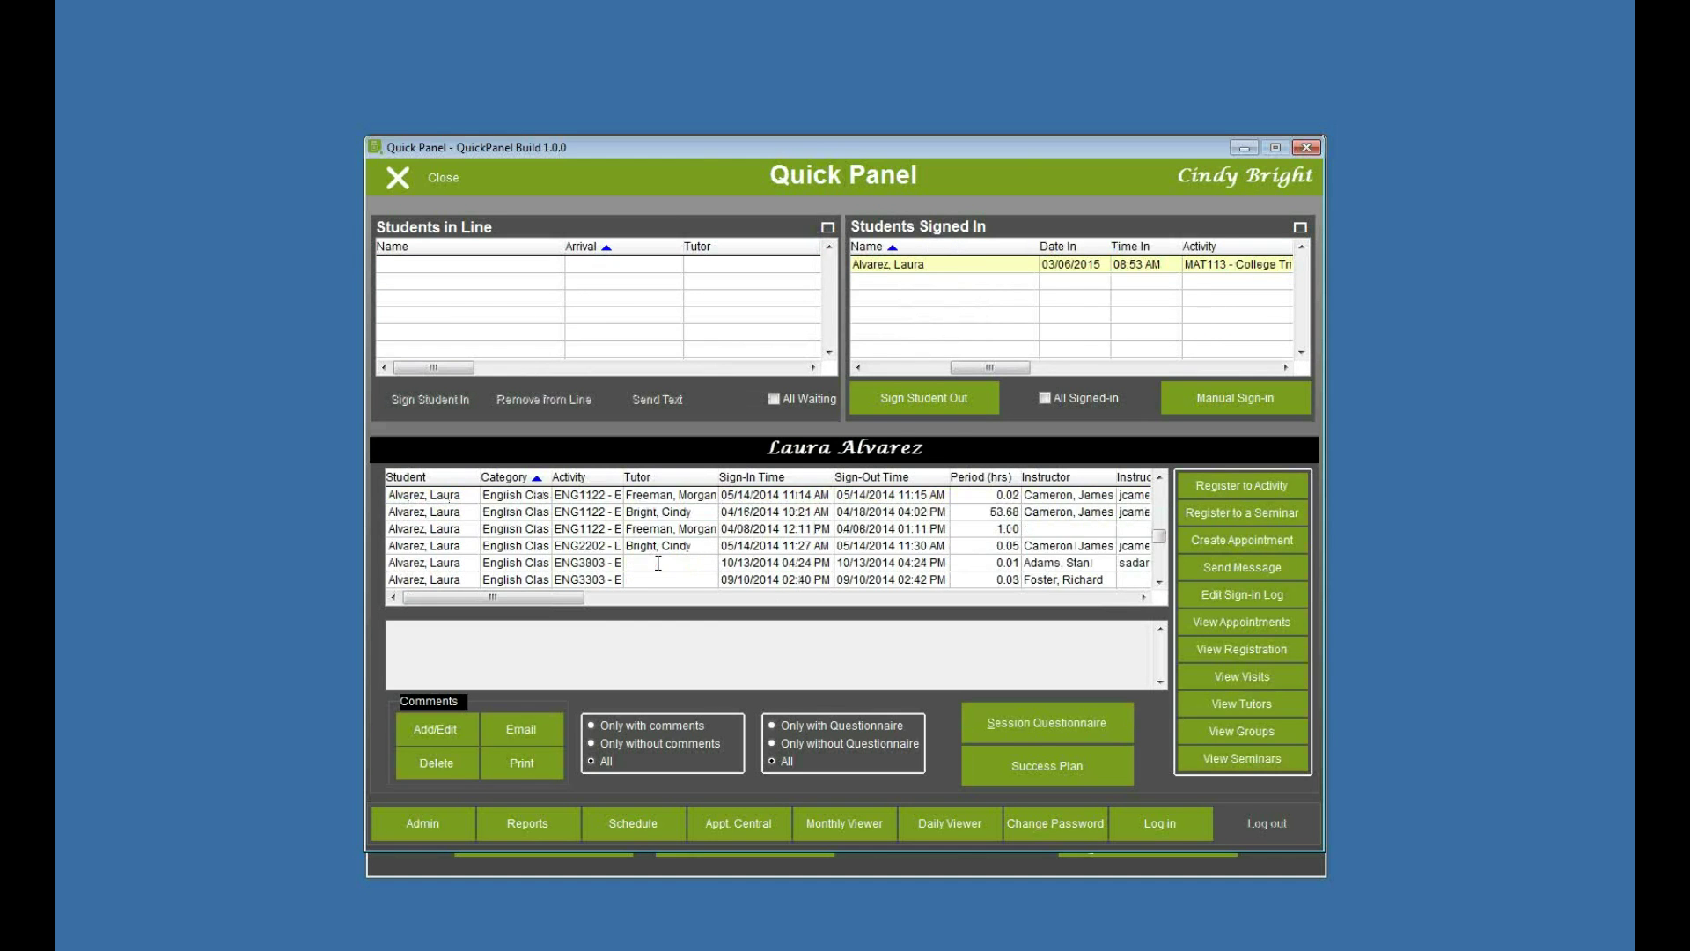
scroll(652, 548, up, 10)
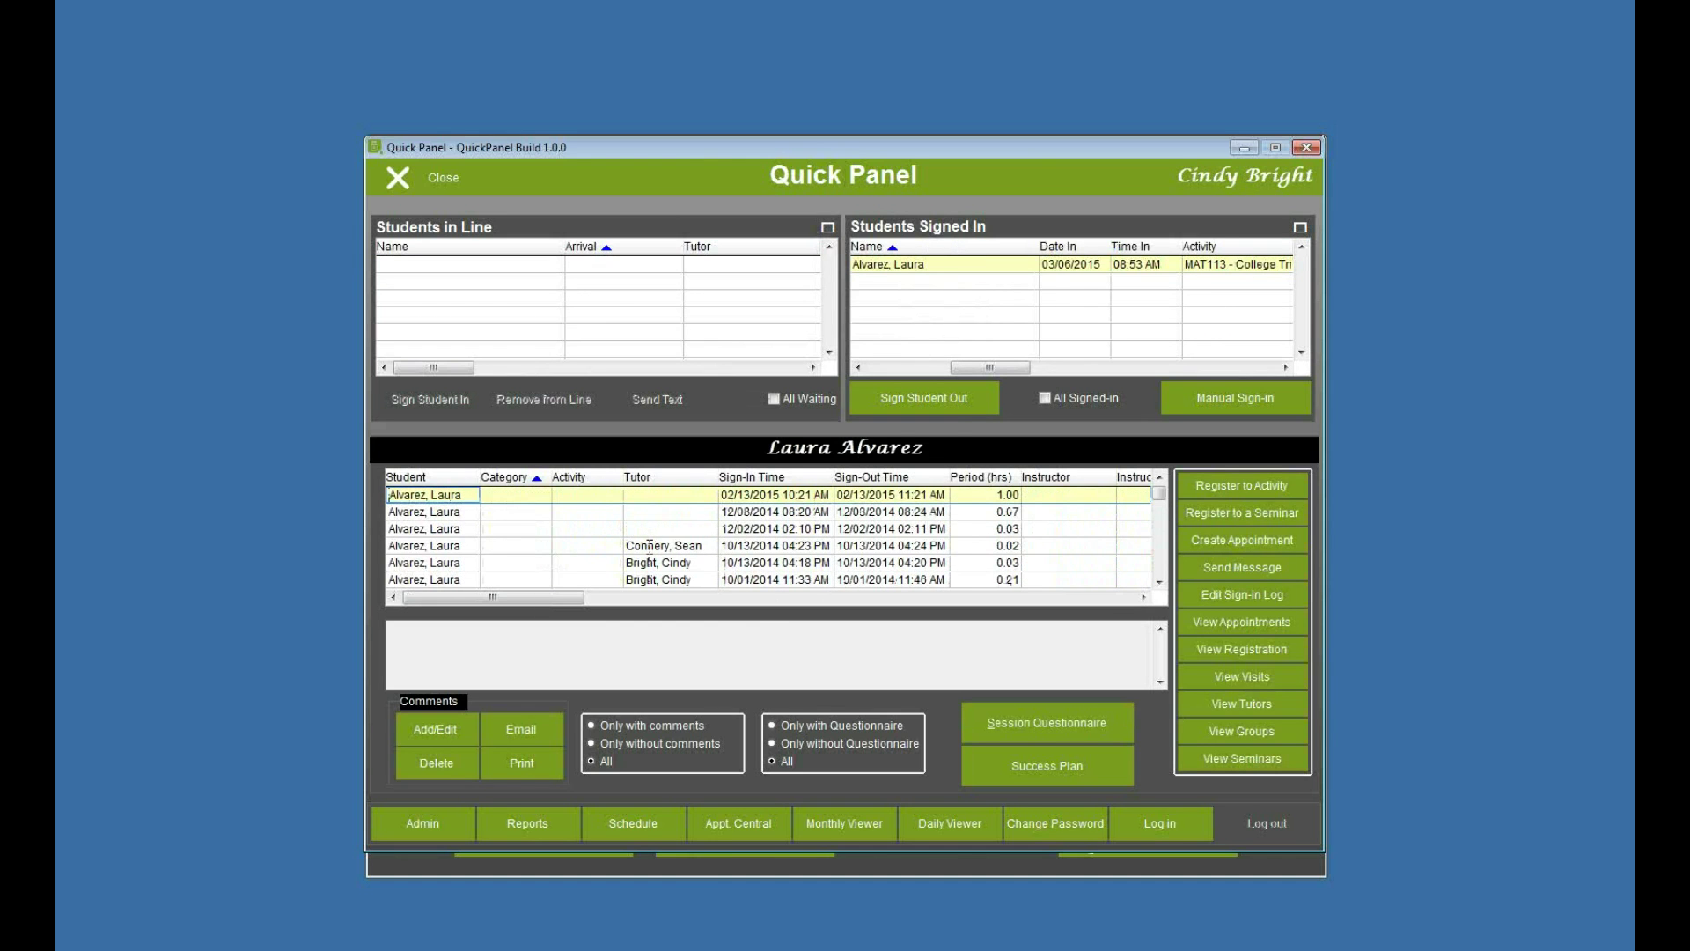
Submit the session questionnaire for the student's 02/13/2015 session with Yes for all five questions
click(1035, 727)
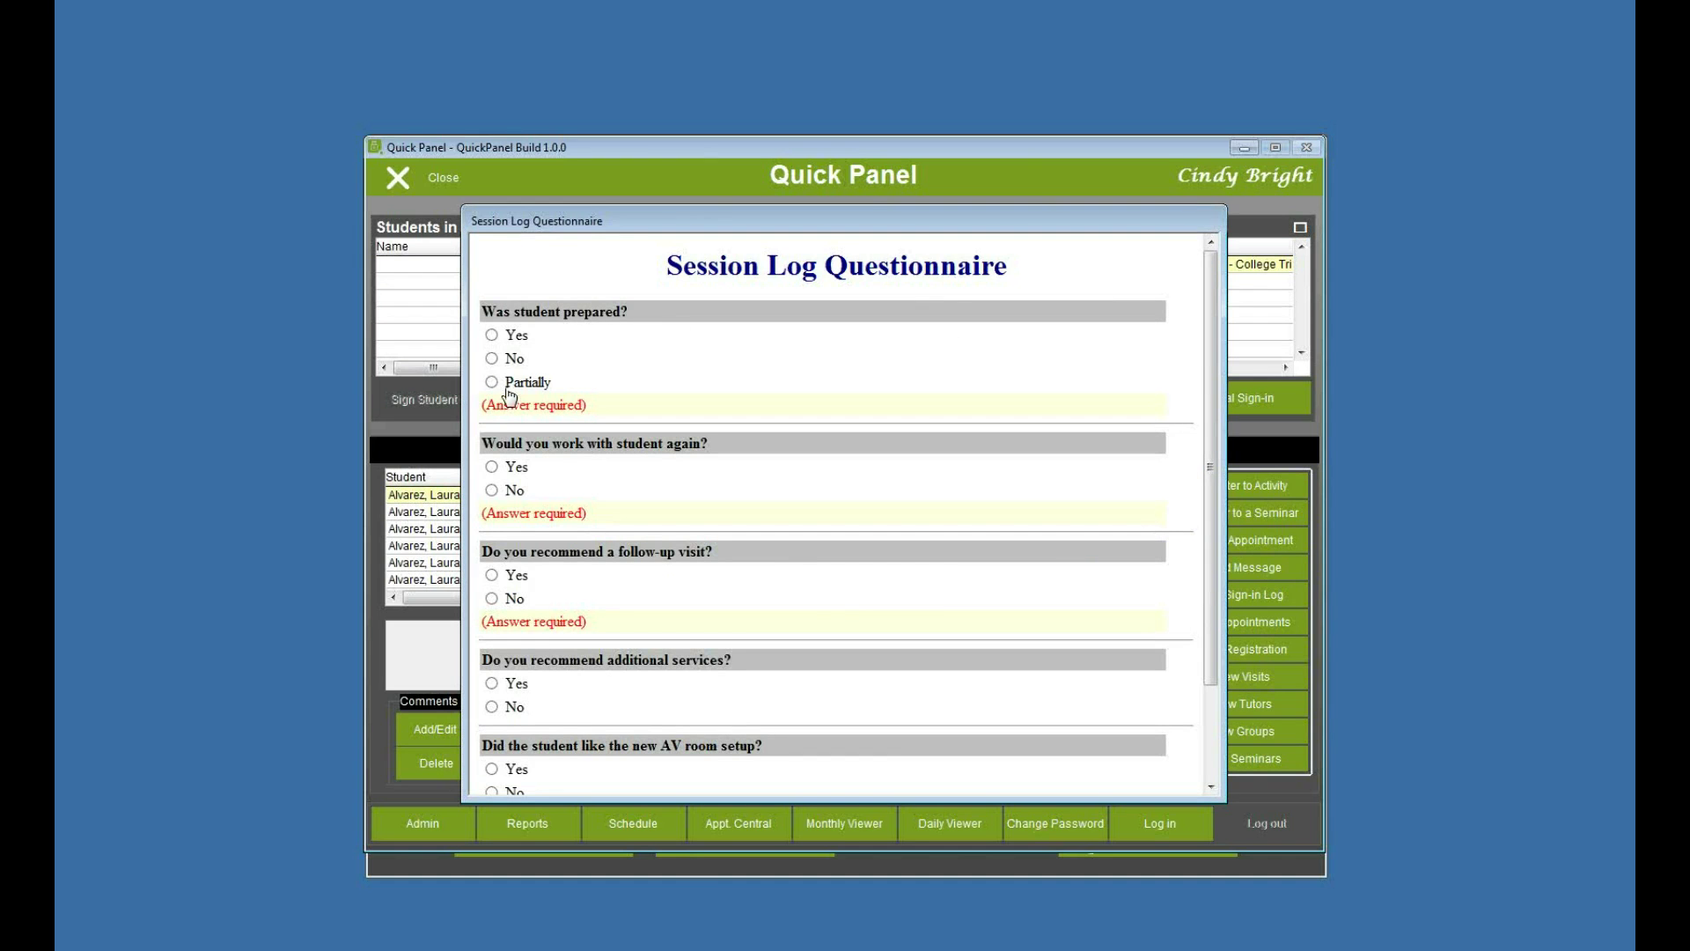
click(491, 335)
click(491, 467)
click(491, 575)
click(491, 683)
scroll(528, 704, down, 3)
click(492, 649)
click(547, 771)
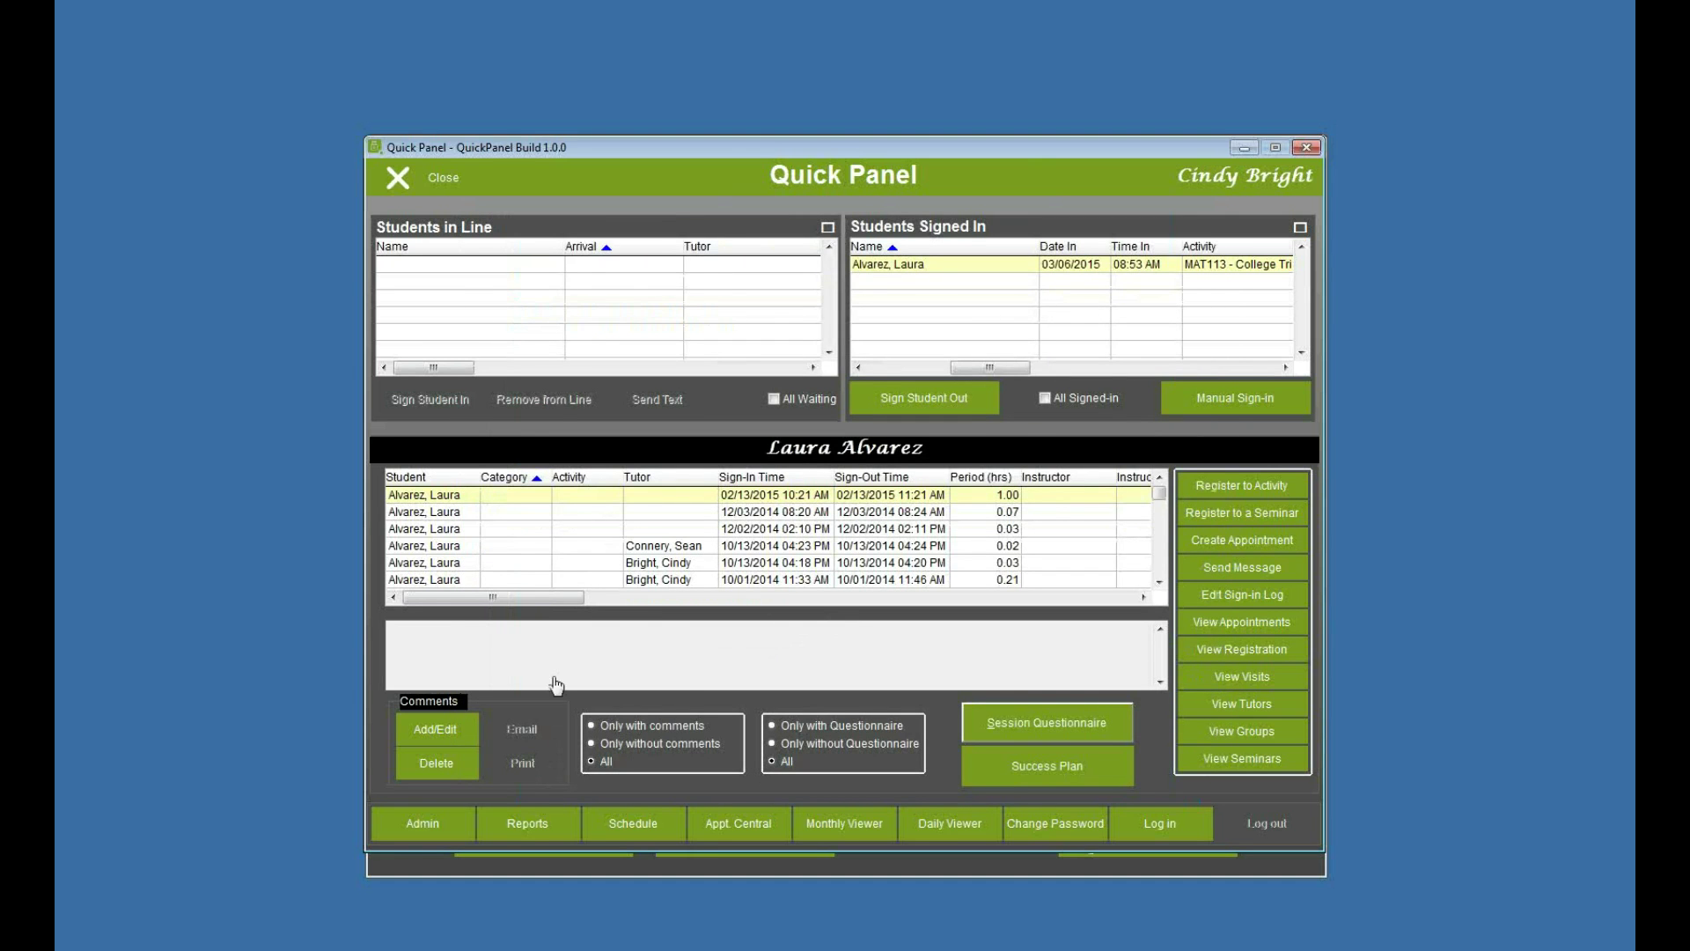
Close the Quick Panel and log in to System Administration with the administrator's ID
click(440, 179)
click(829, 548)
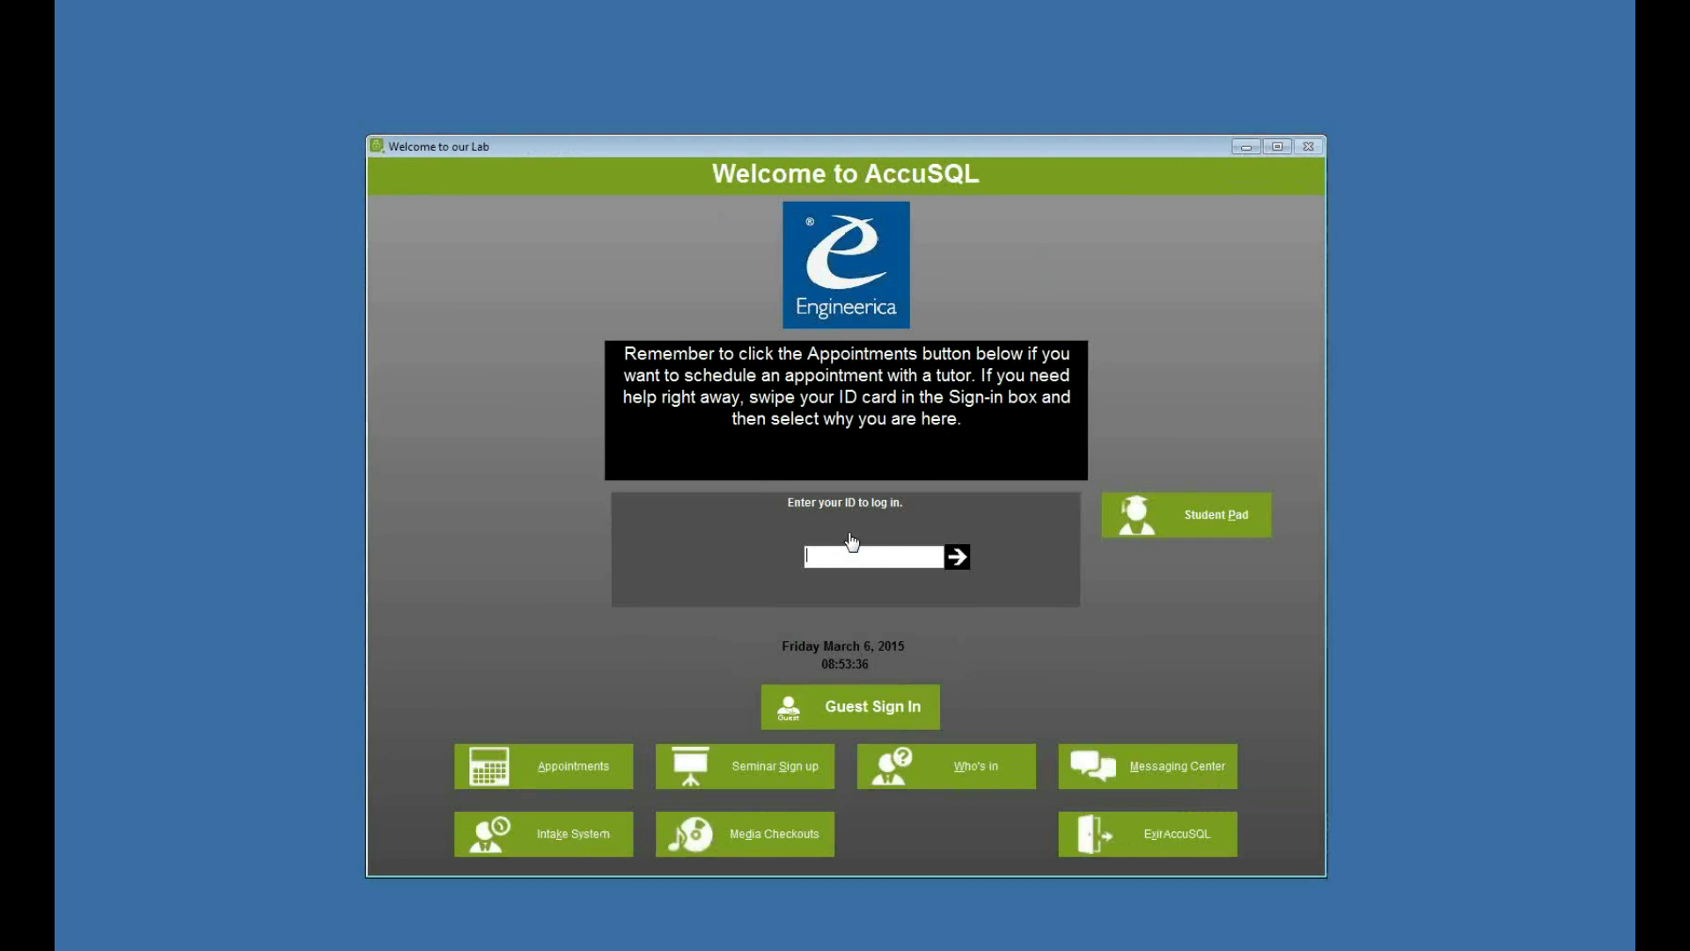
text(11*111111)
key(Return)
key(Return)
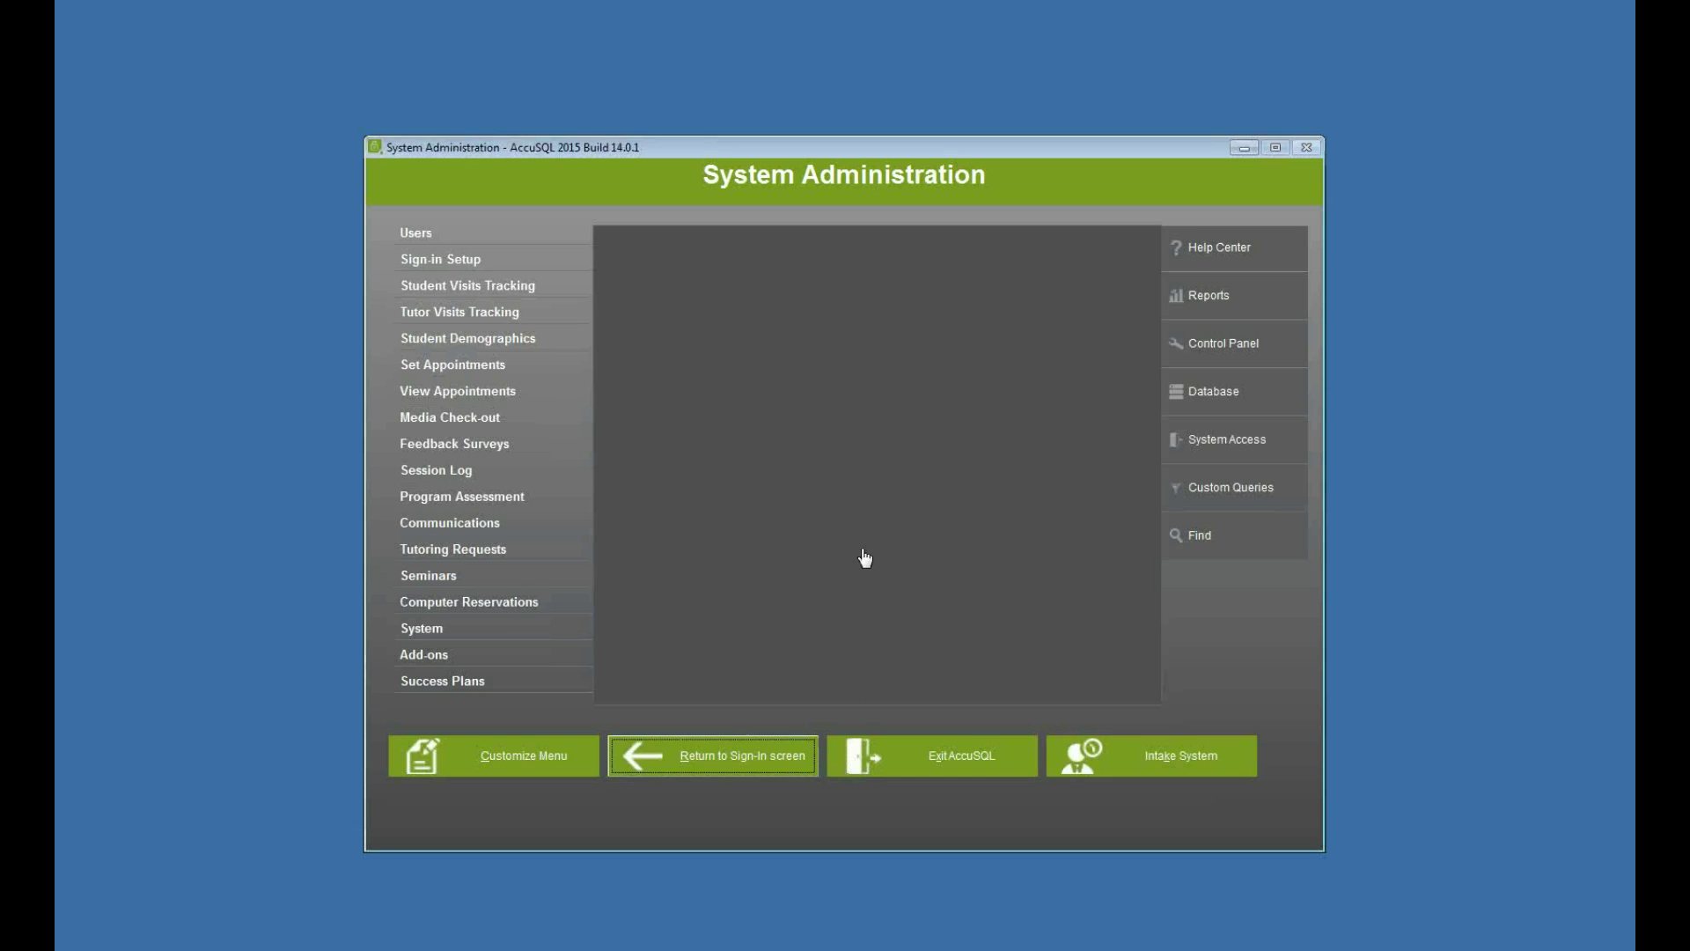
Open the Session Log reports and look at the options for Session Logs, Session Questionnaire and Session Questionnaire Summary
click(544, 479)
click(1024, 674)
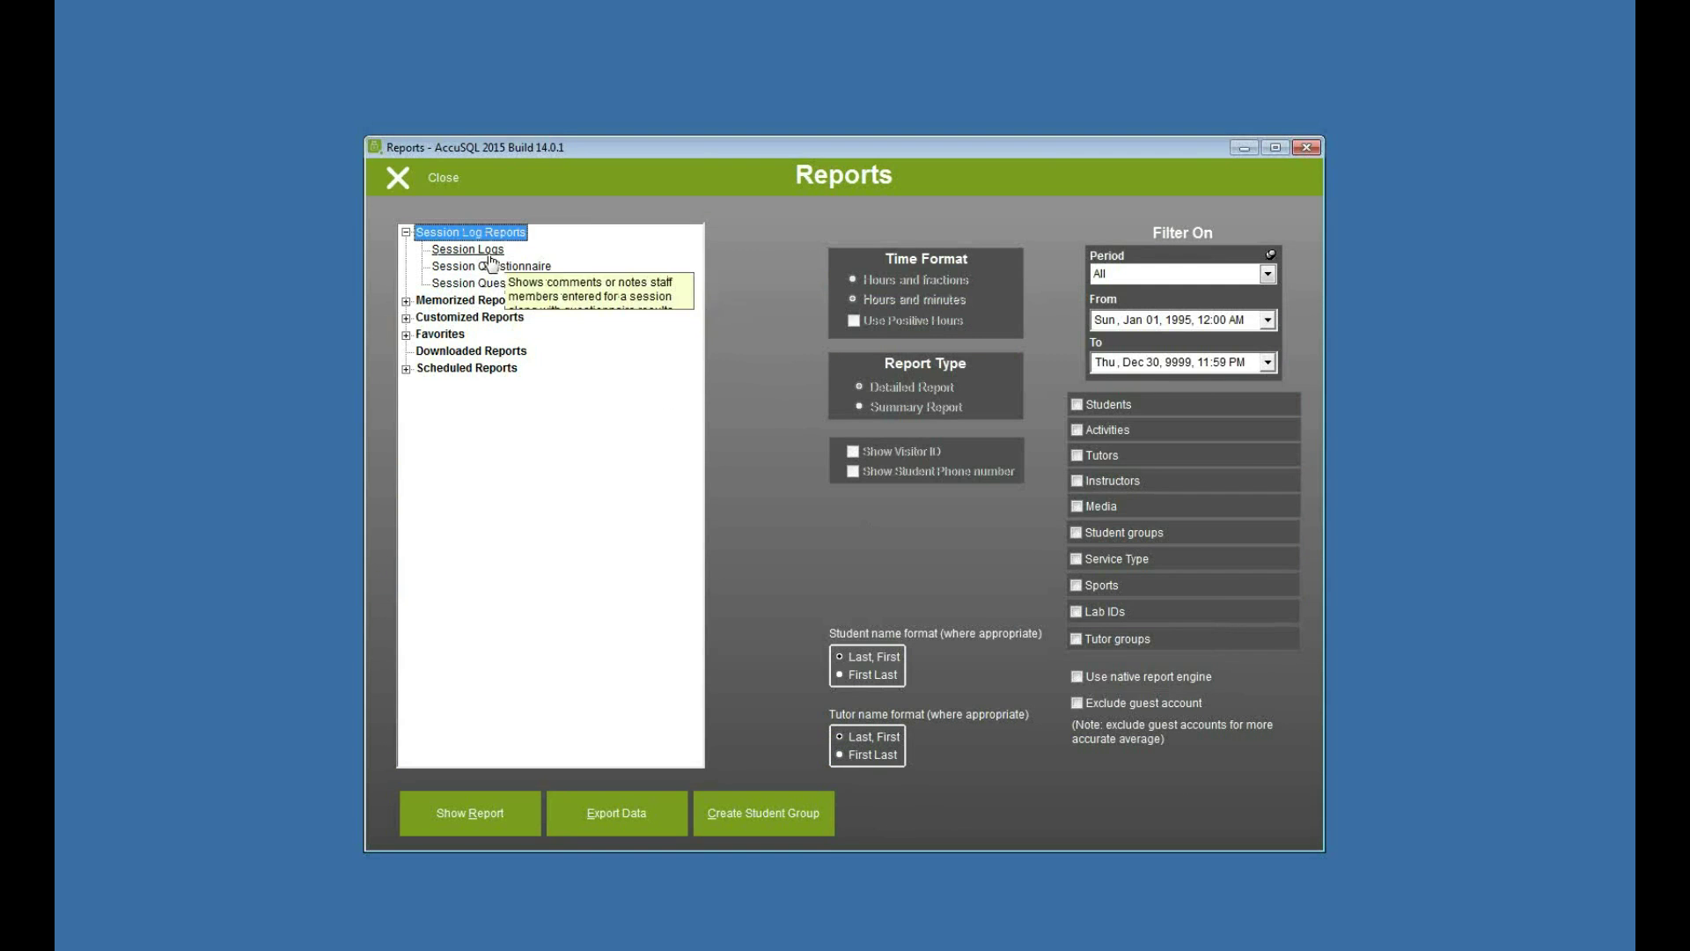
click(468, 250)
click(508, 267)
click(497, 282)
Show the Session Logs report for the period This Week
click(468, 250)
click(1136, 273)
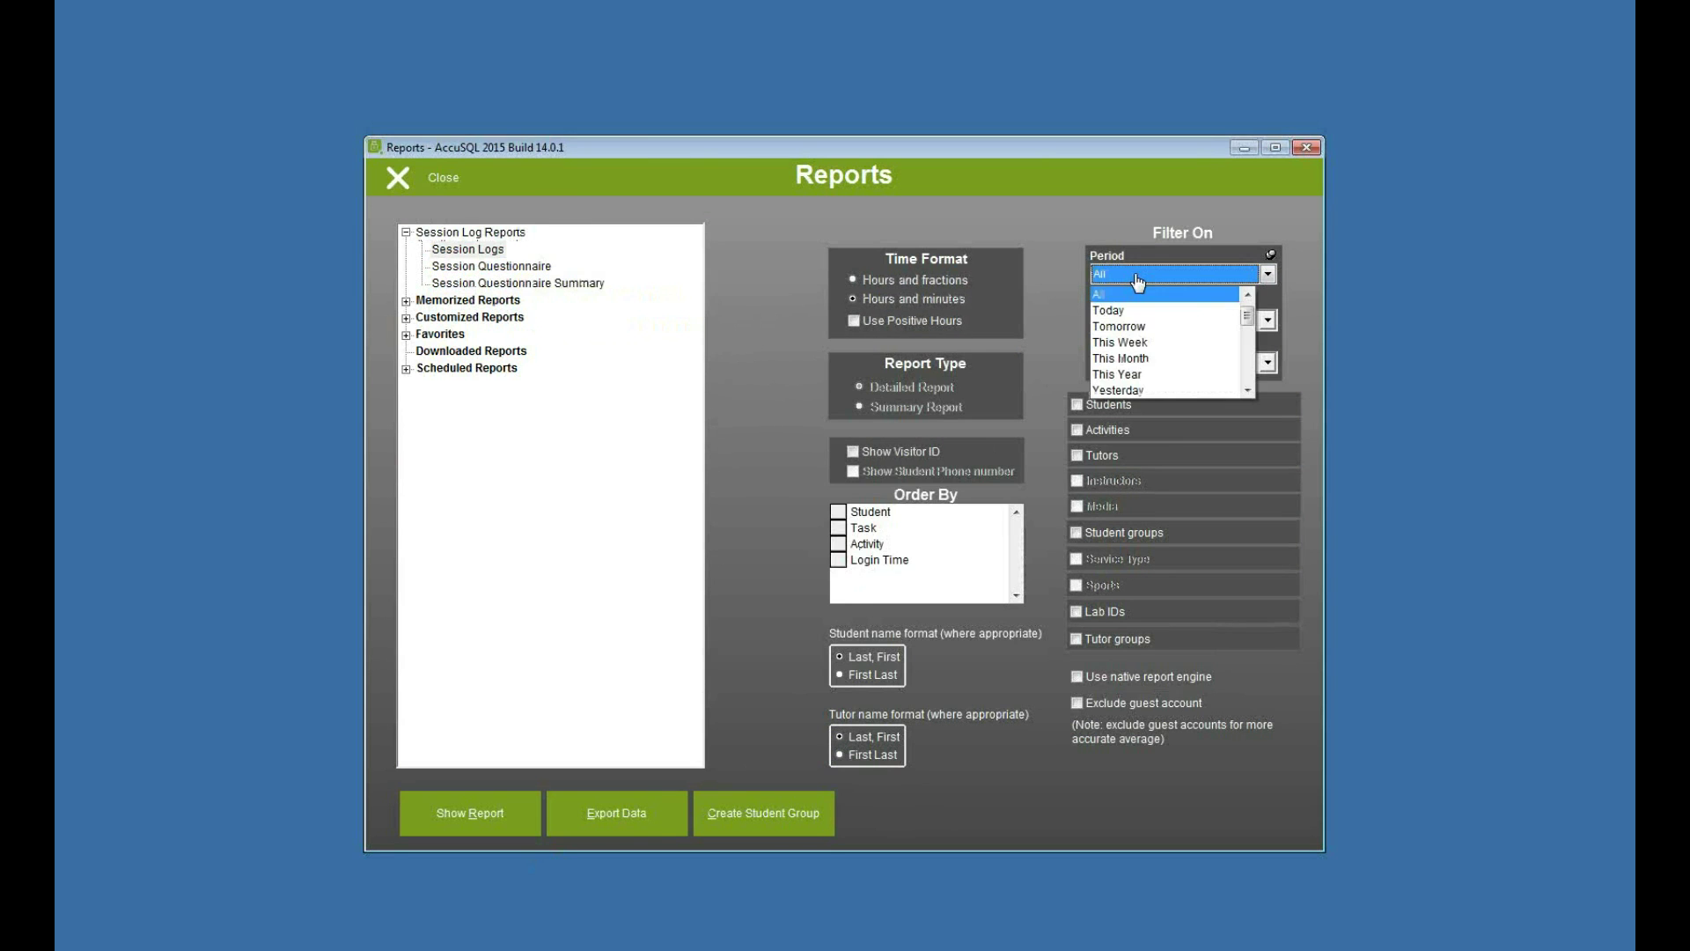
click(1135, 343)
click(515, 793)
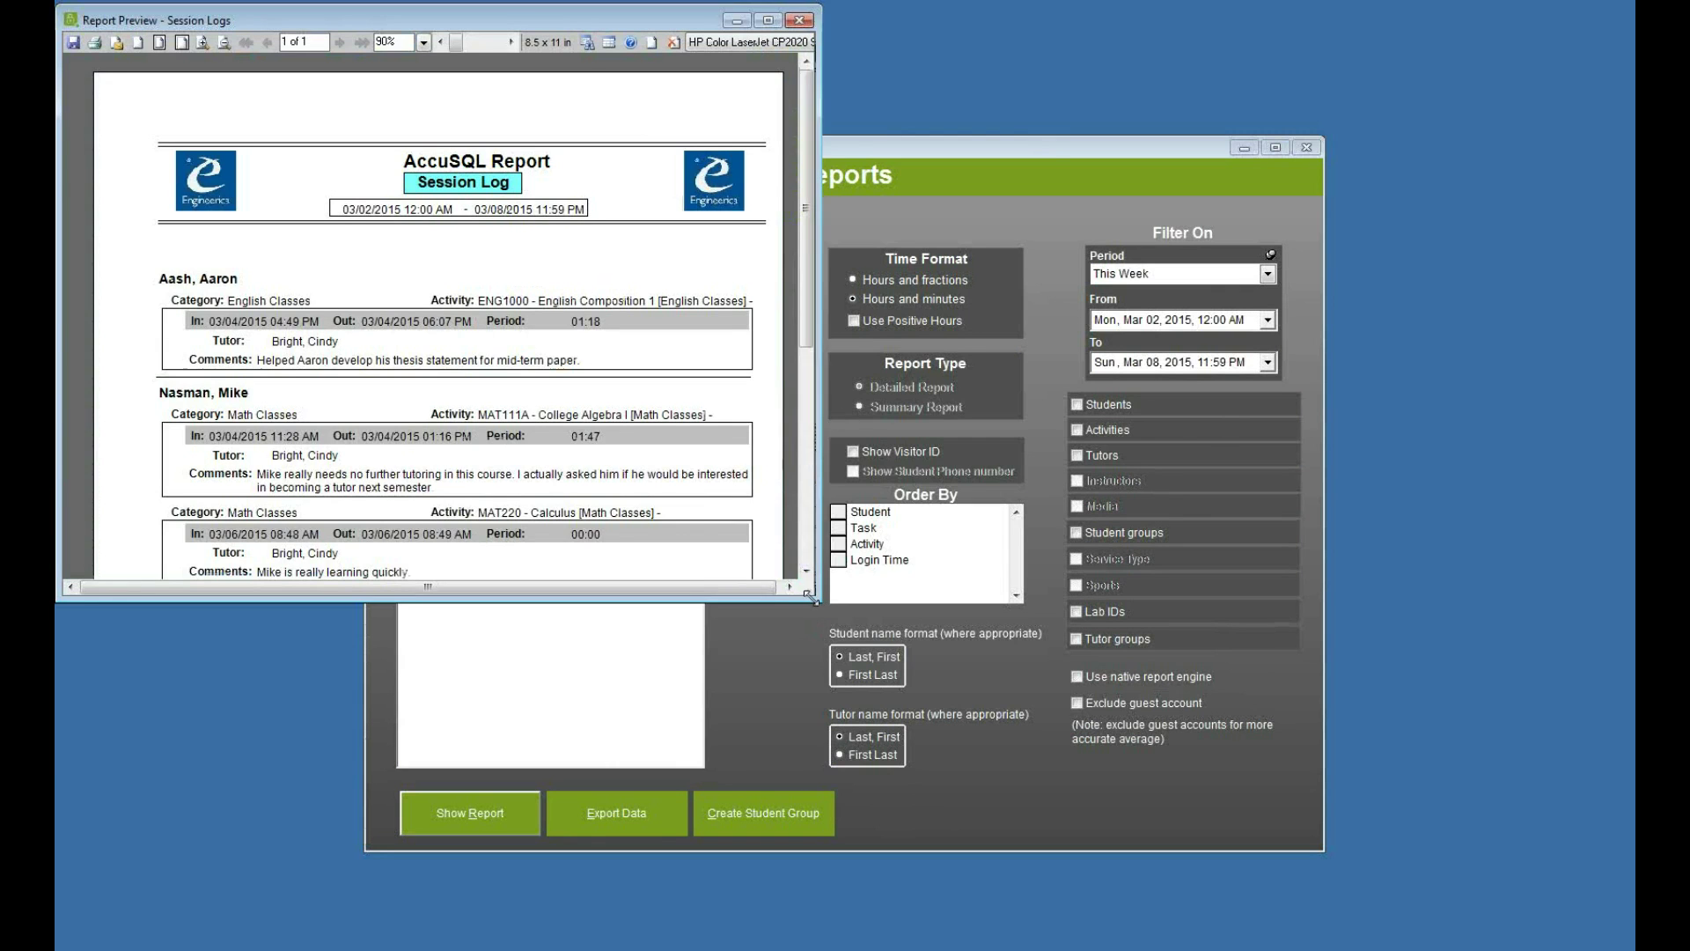
Enlarge the Session Logs report preview to read the visits and tutor comments, and close it
drag(812, 598, 1057, 773)
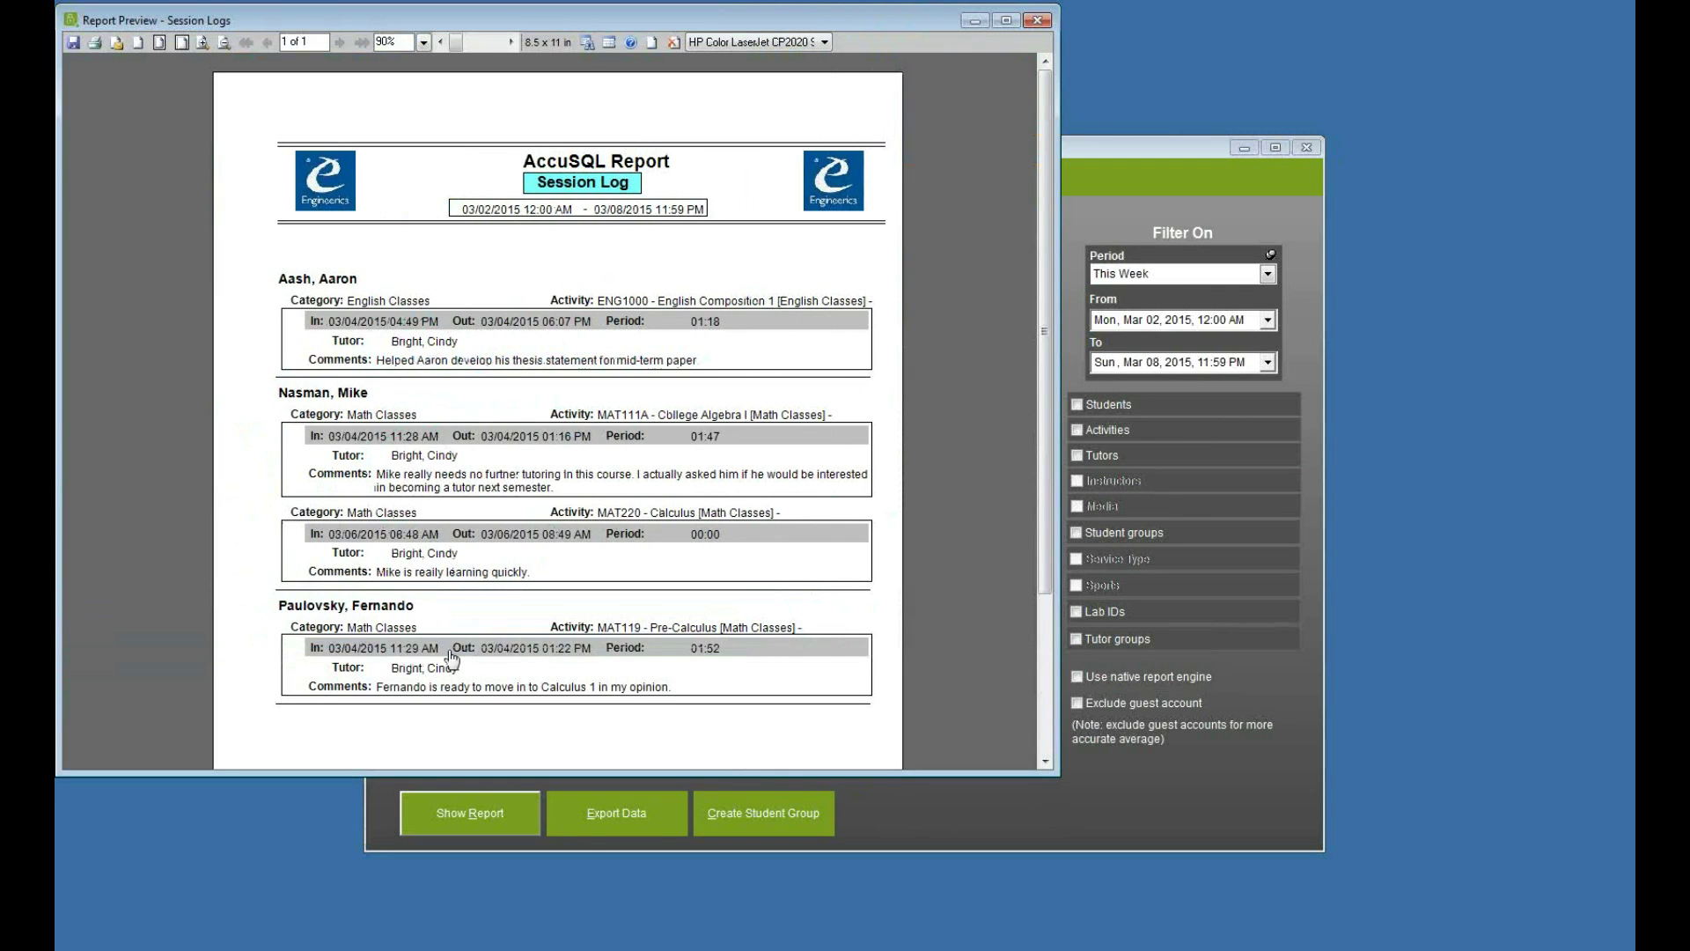
click(1037, 21)
Show the Session Questionnaire report for This Week in an enlarged preview, and close it and the Reports window
click(491, 265)
click(493, 830)
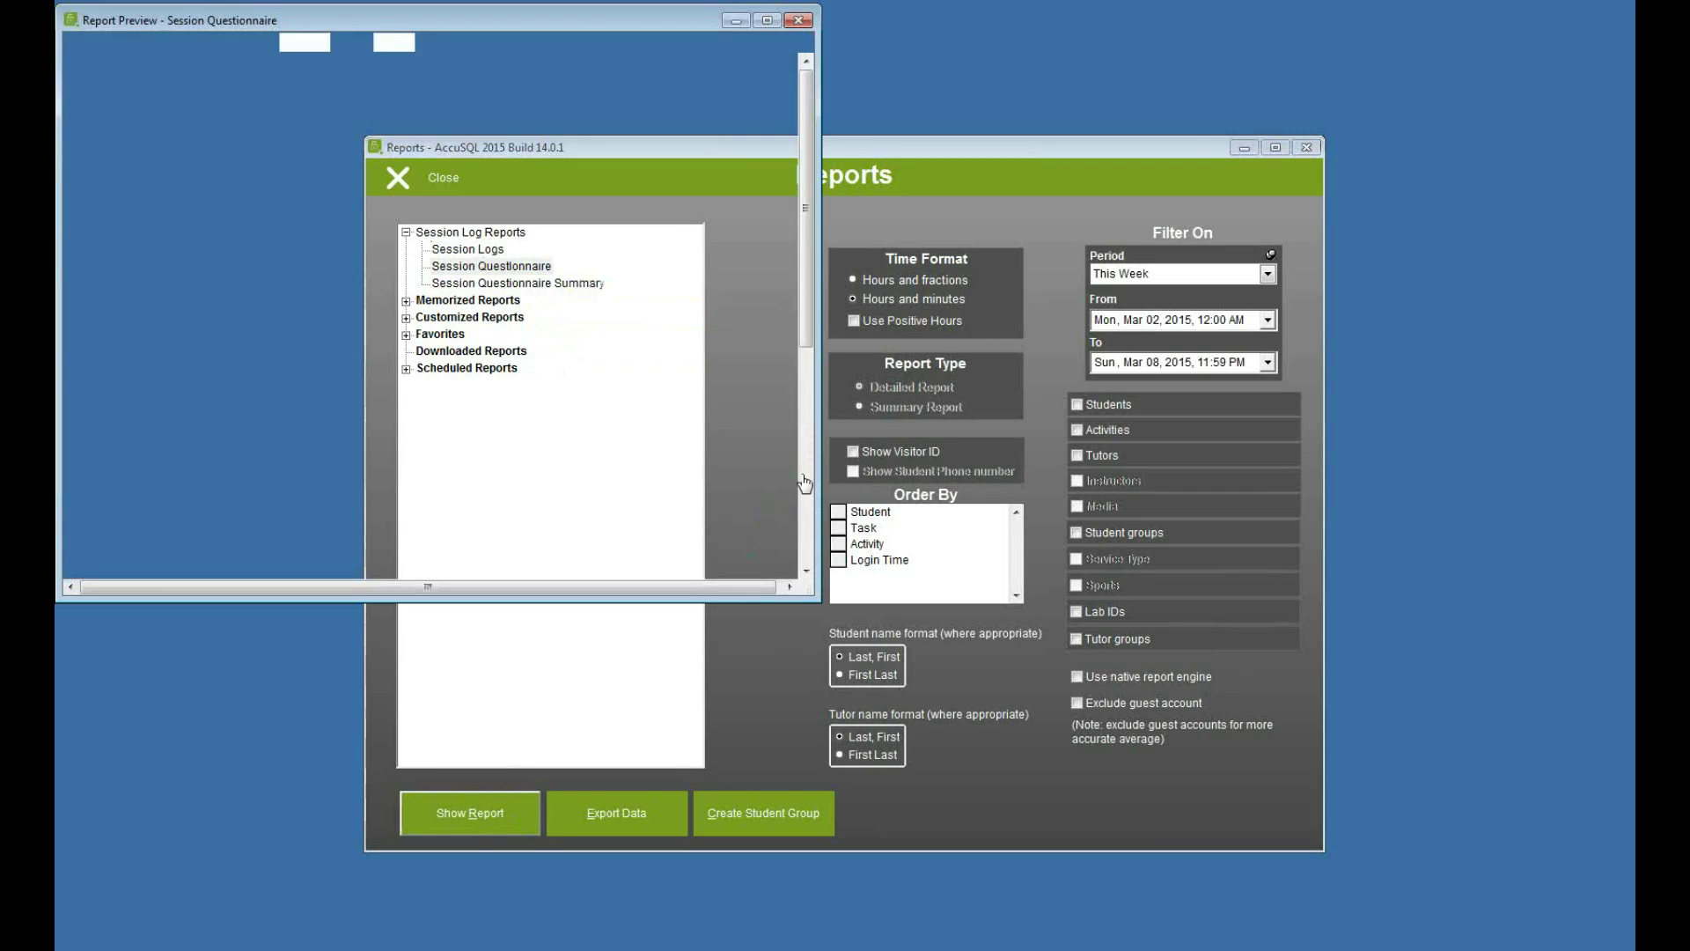
drag(823, 606, 1071, 772)
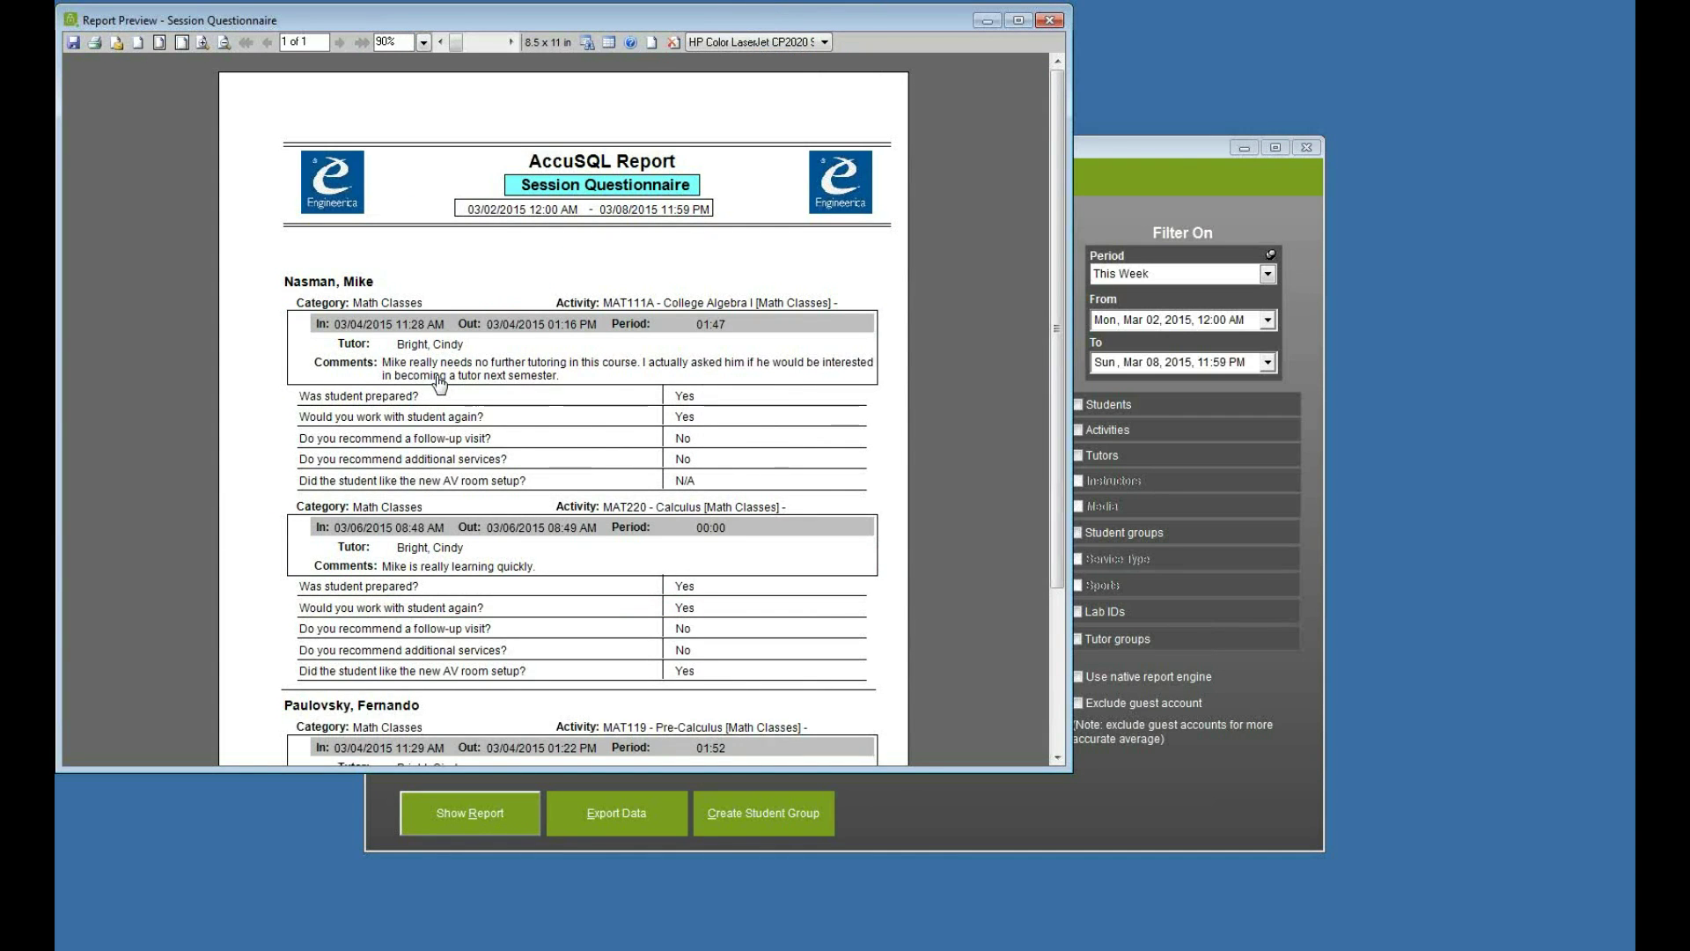
click(1050, 20)
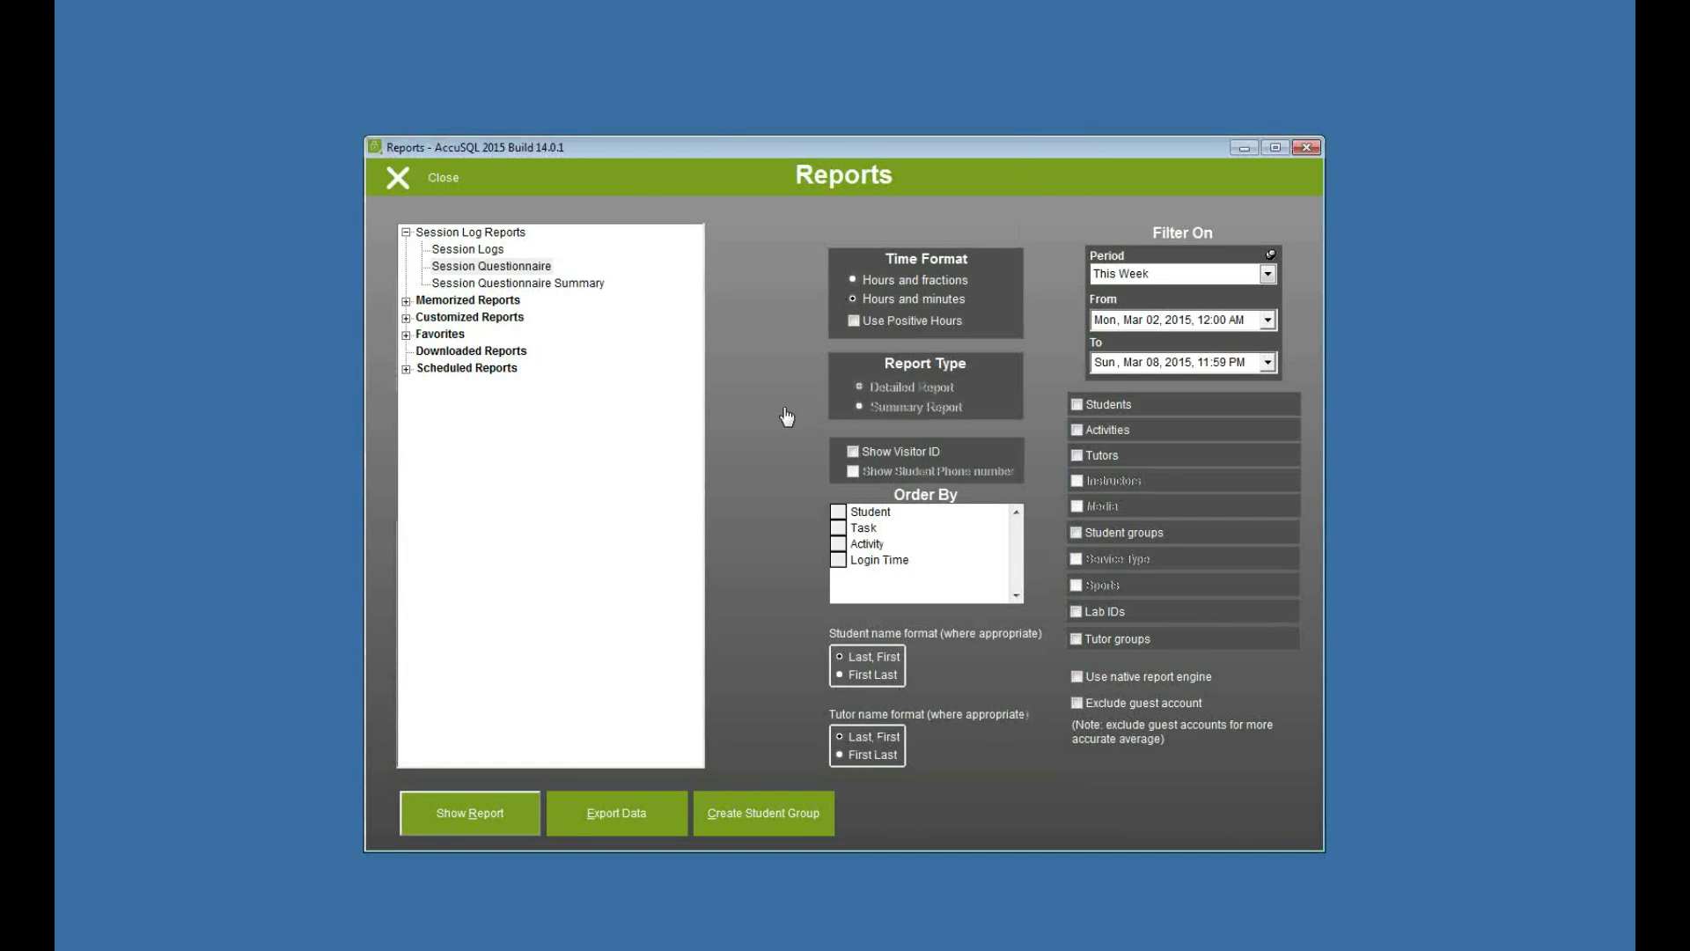
click(440, 179)
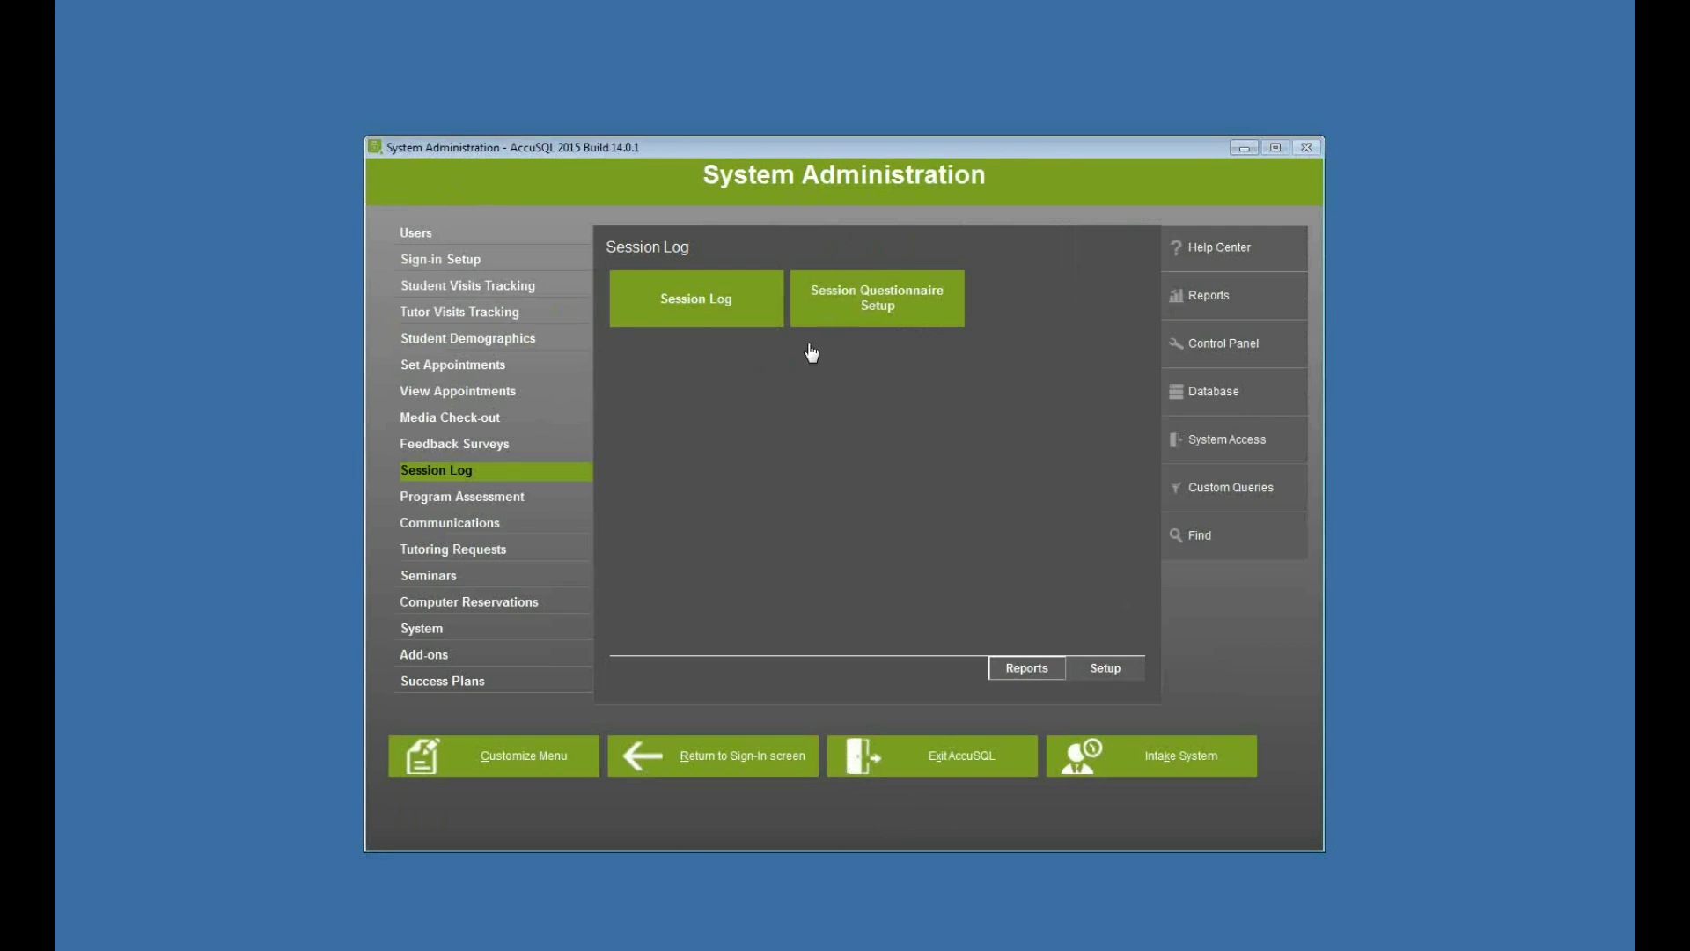
Open the Session Questionnaire Setup to examine the answer weights of "Was student prepared?", and close it
click(890, 319)
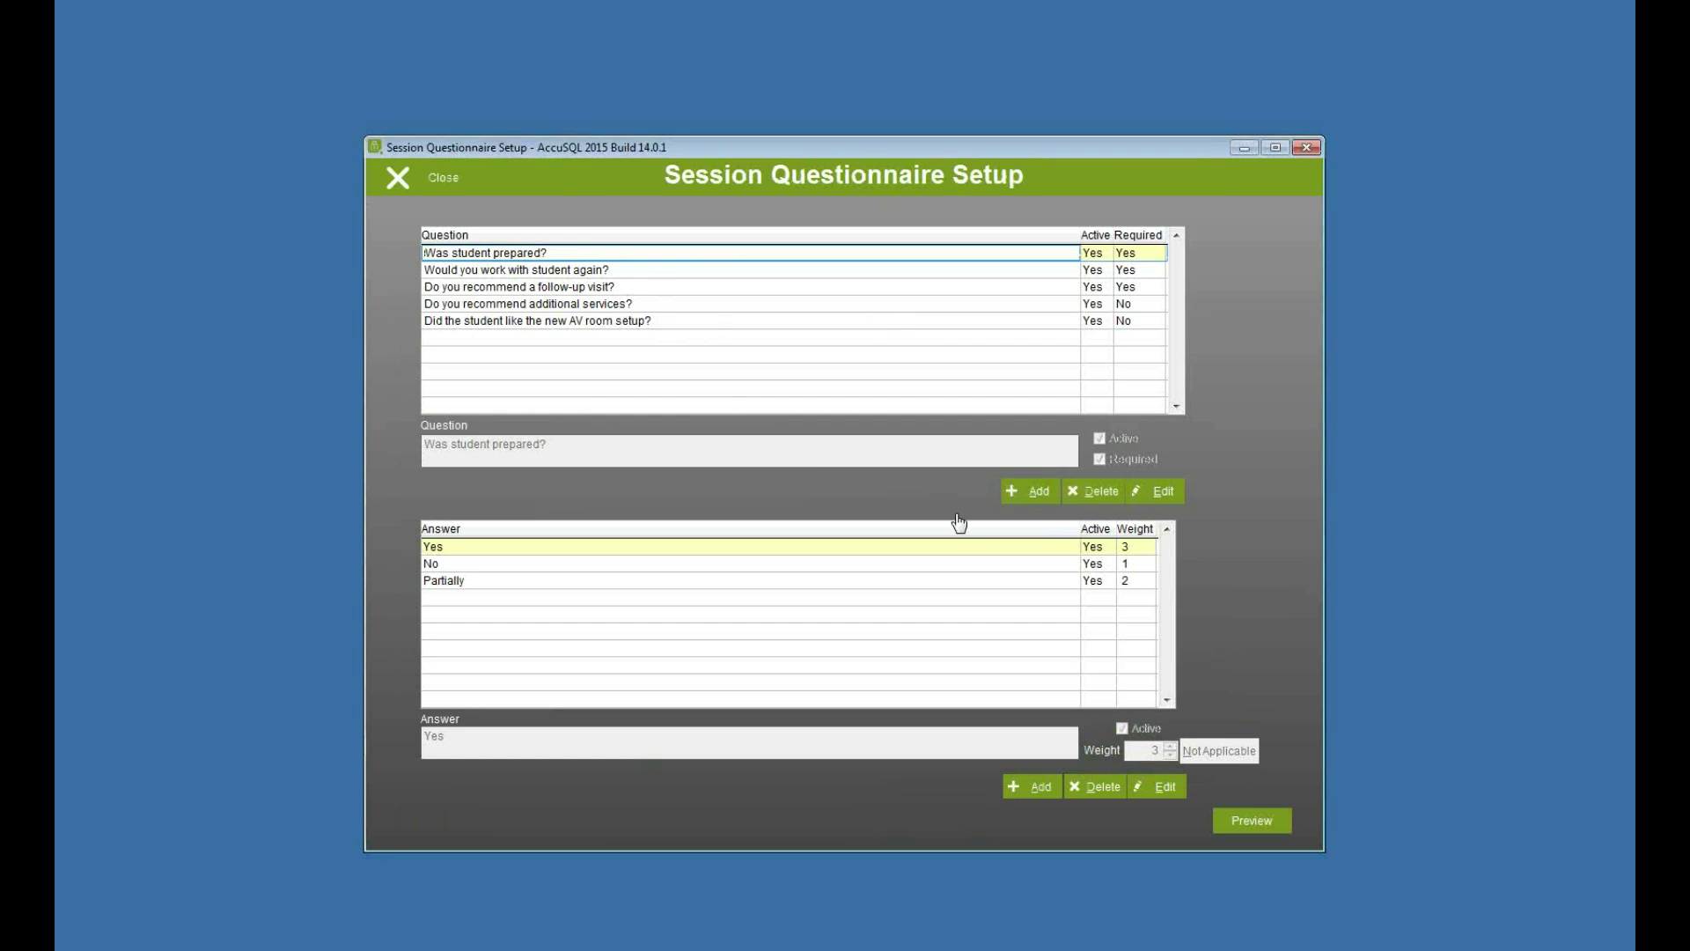
click(1133, 546)
key(Down)
key(Down)
click(1134, 547)
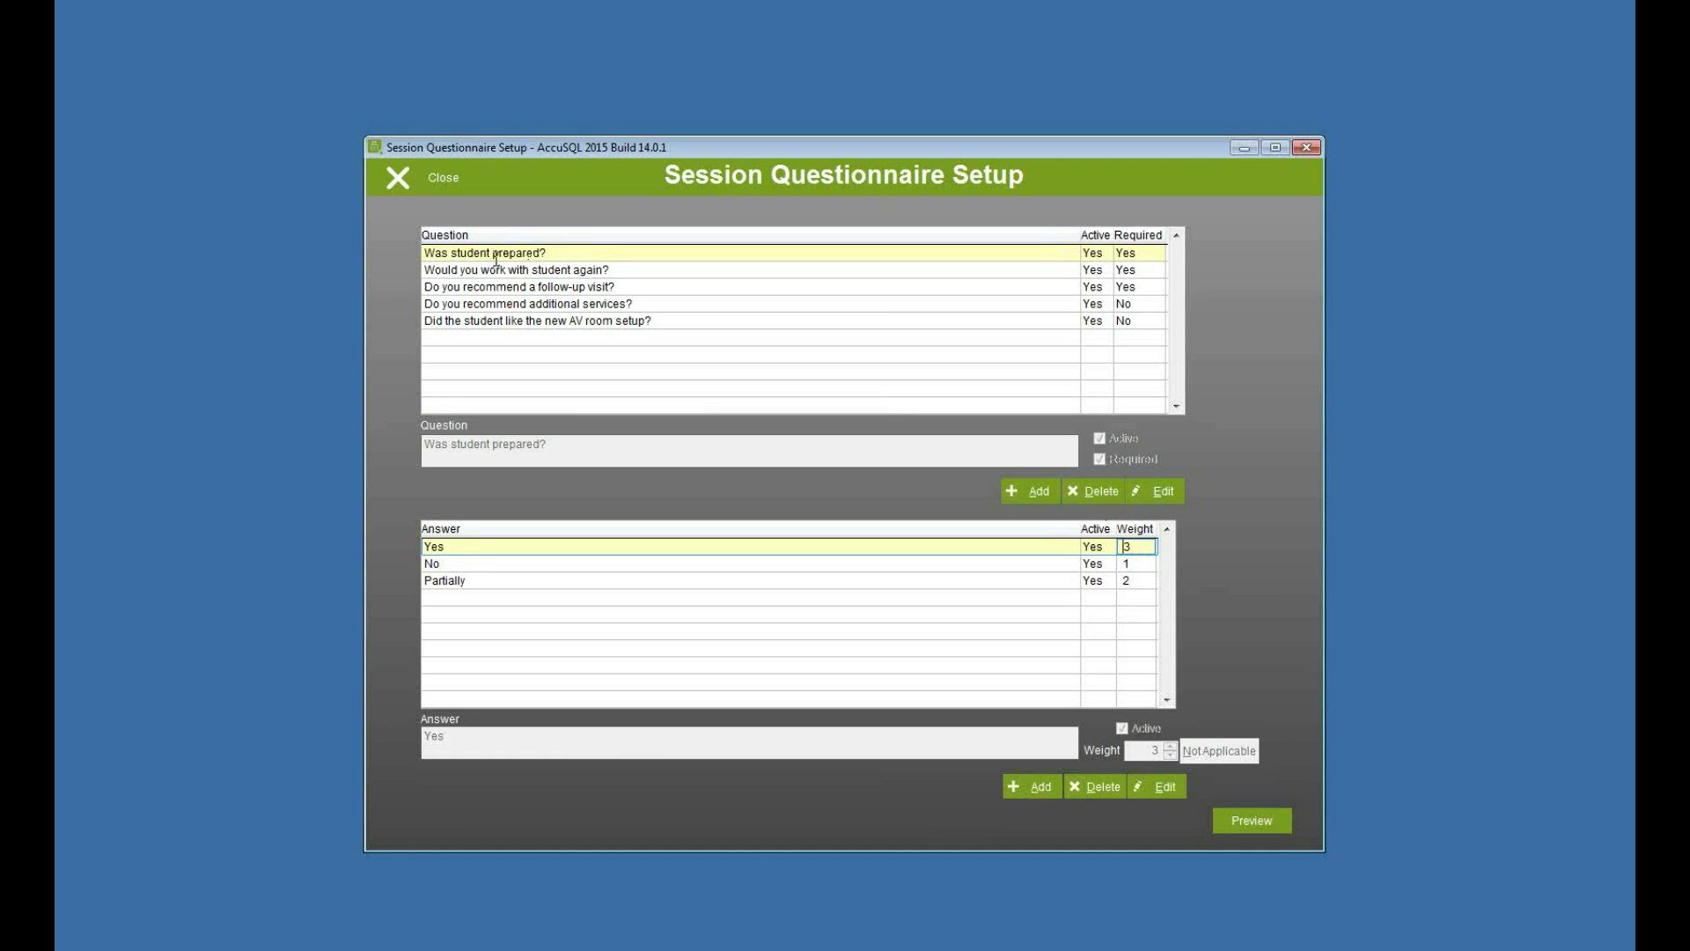
click(431, 181)
Show the Session Questionnaire Summary report for the period All and enlarge its preview
click(1028, 667)
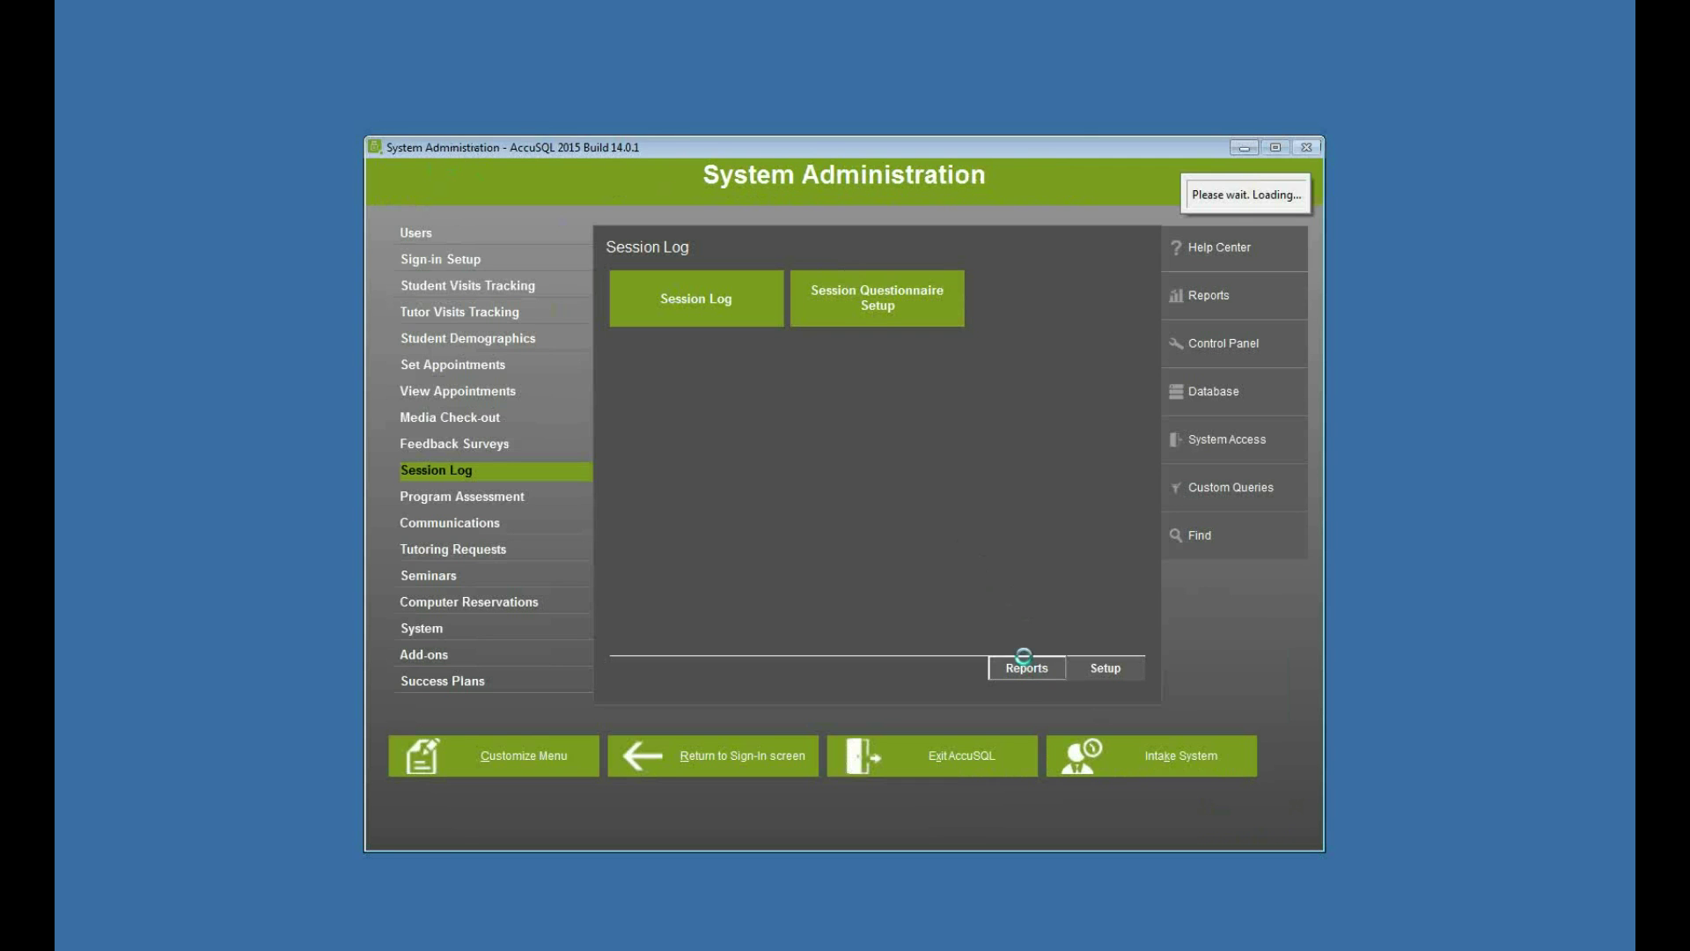
click(546, 284)
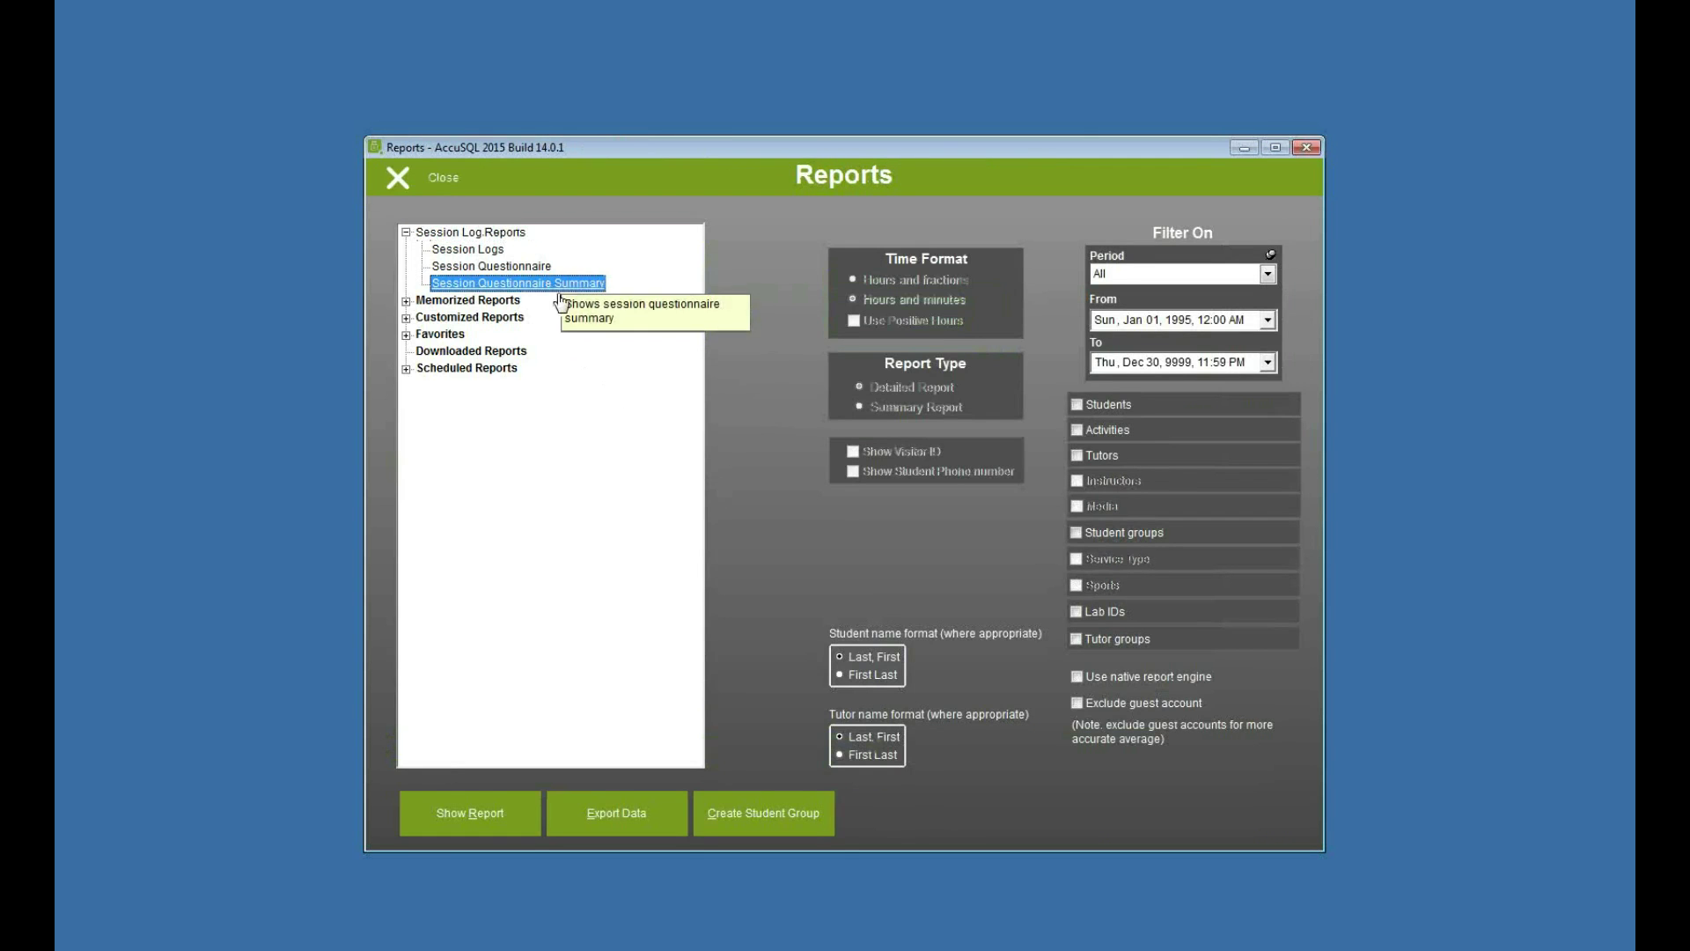
click(498, 809)
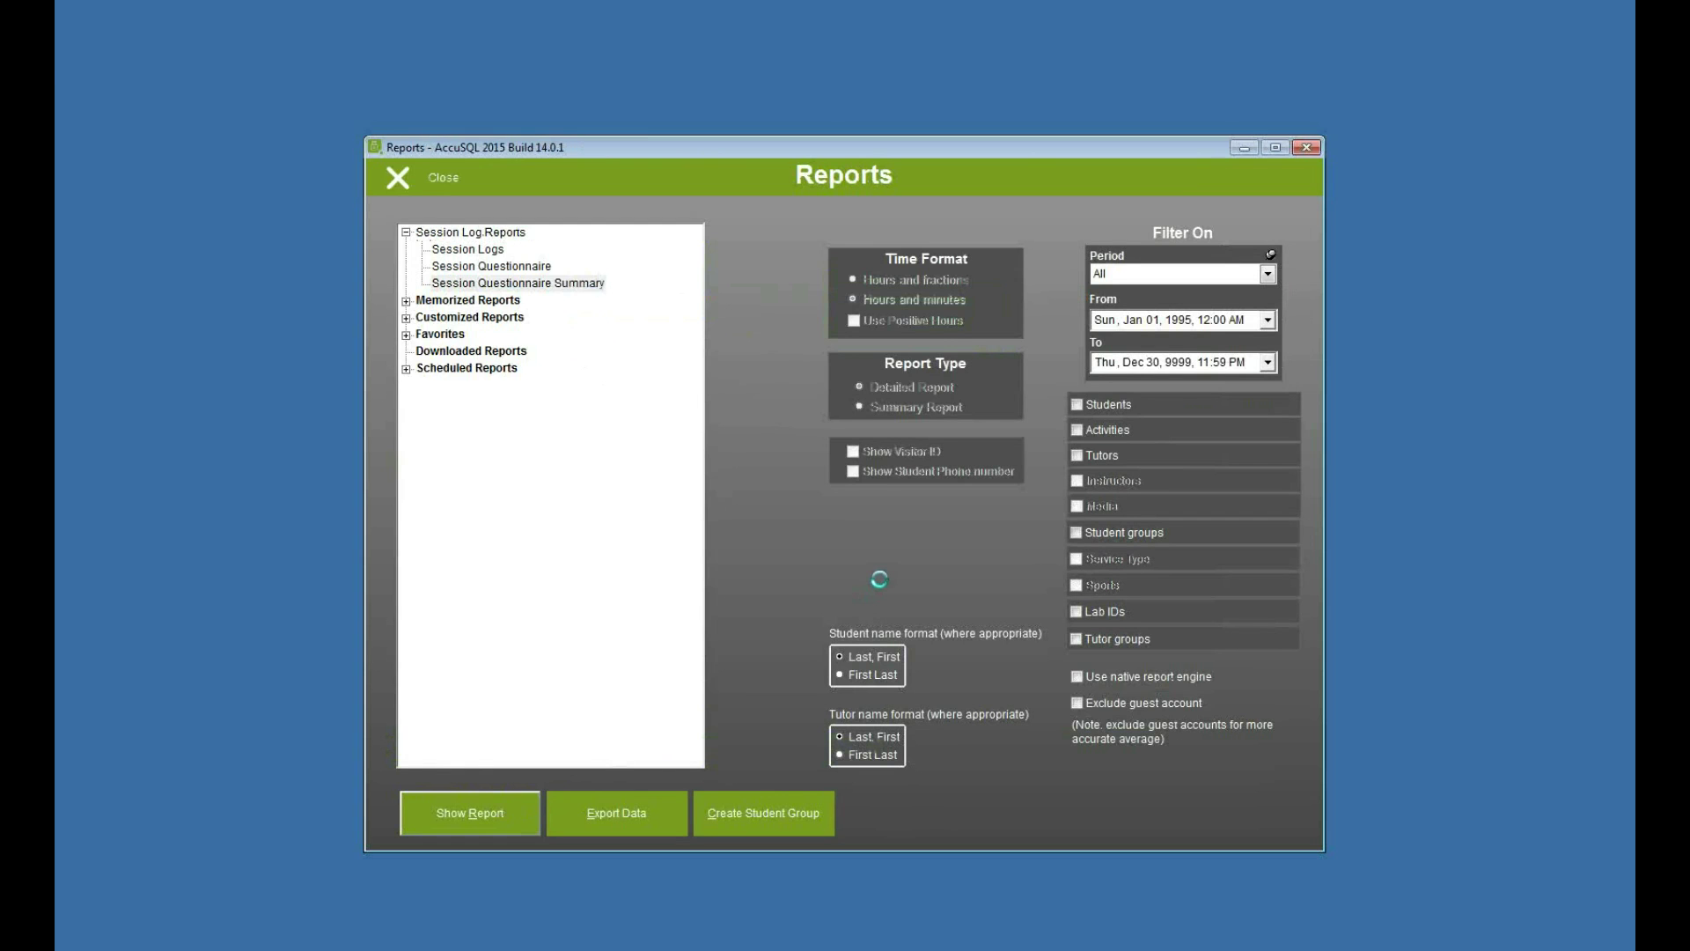
drag(817, 602, 984, 700)
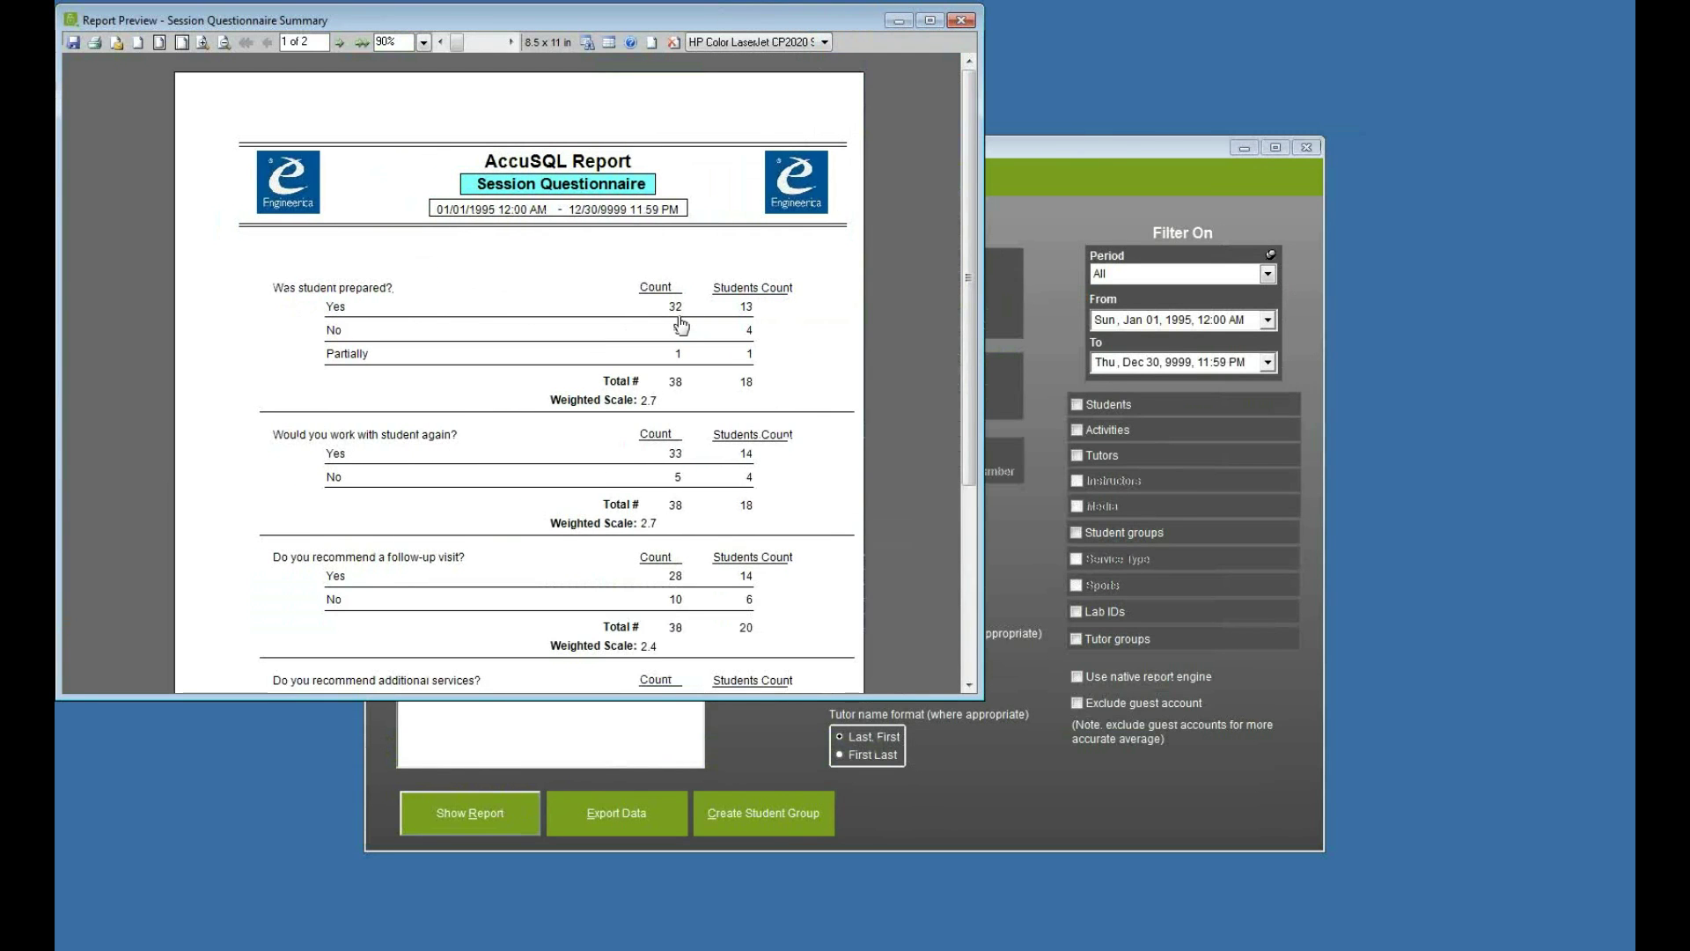